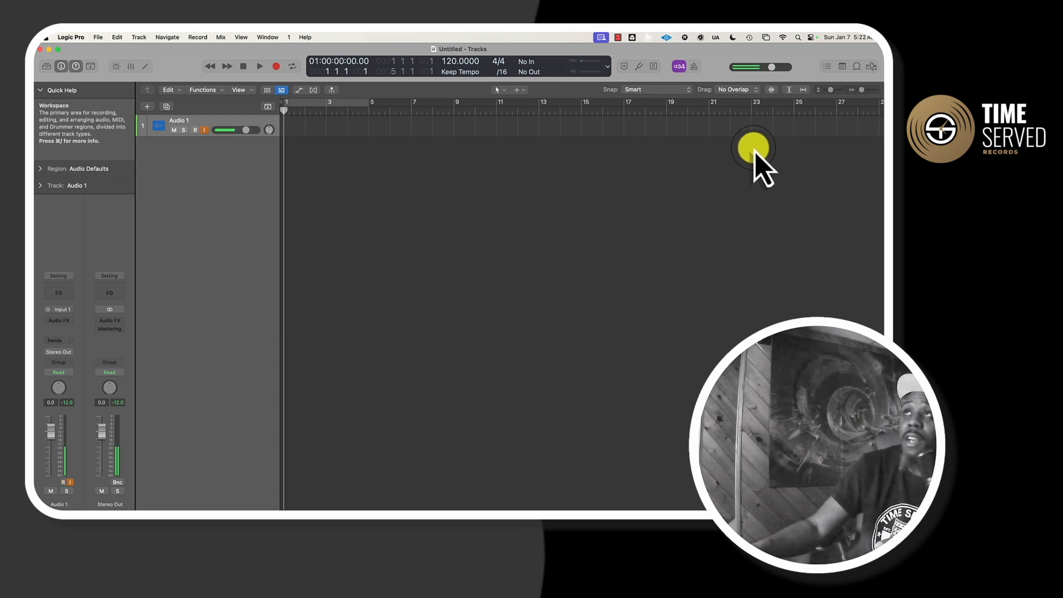
# Step: Open the file browser and preview S2S6-SYTH PIANO.wav from the stems folder
pyautogui.click(871, 66)
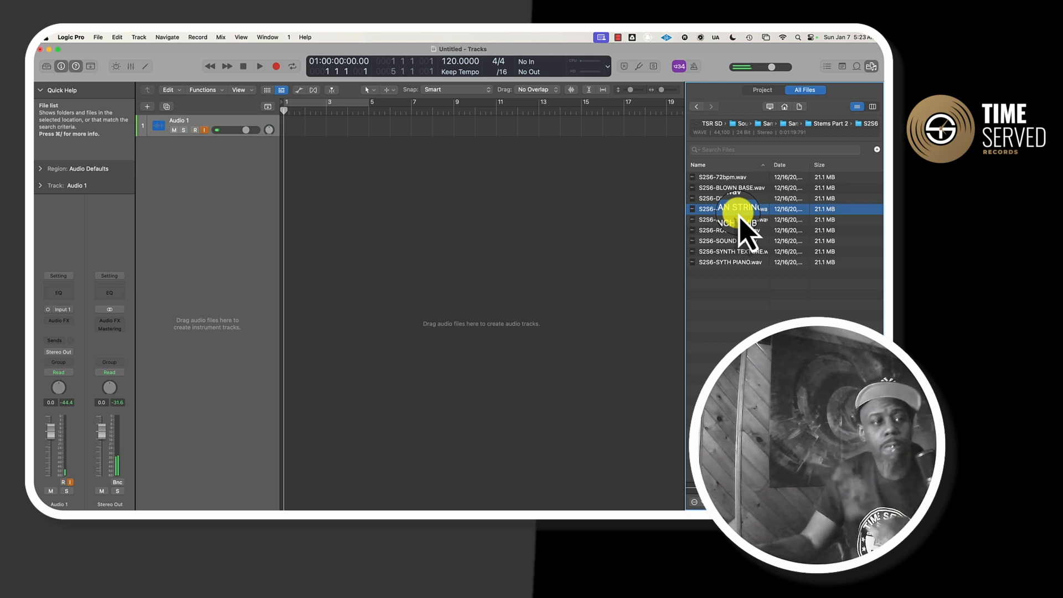
pyautogui.click(729, 262)
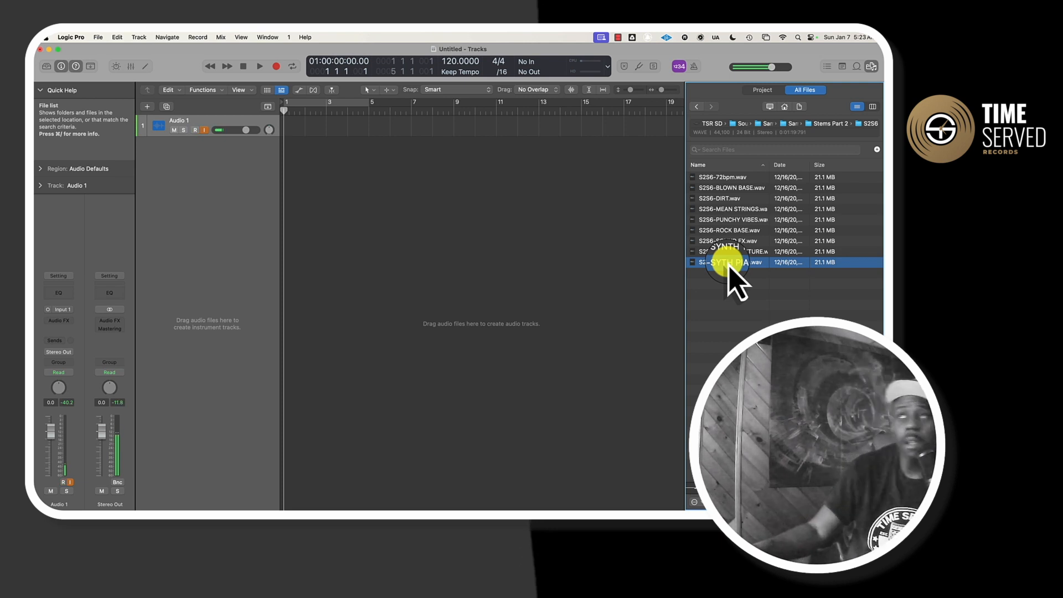
pyautogui.press('space')
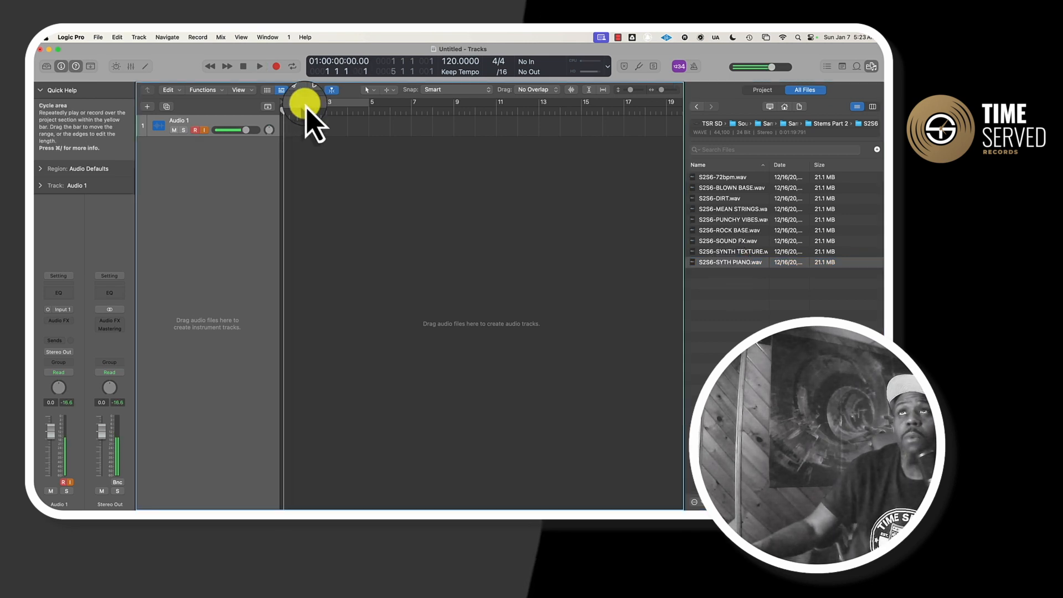
# Step: Turn on the cycle range from bar 1 to bar 5 and set the project tempo to 72 BPM
pyautogui.click(305, 105)
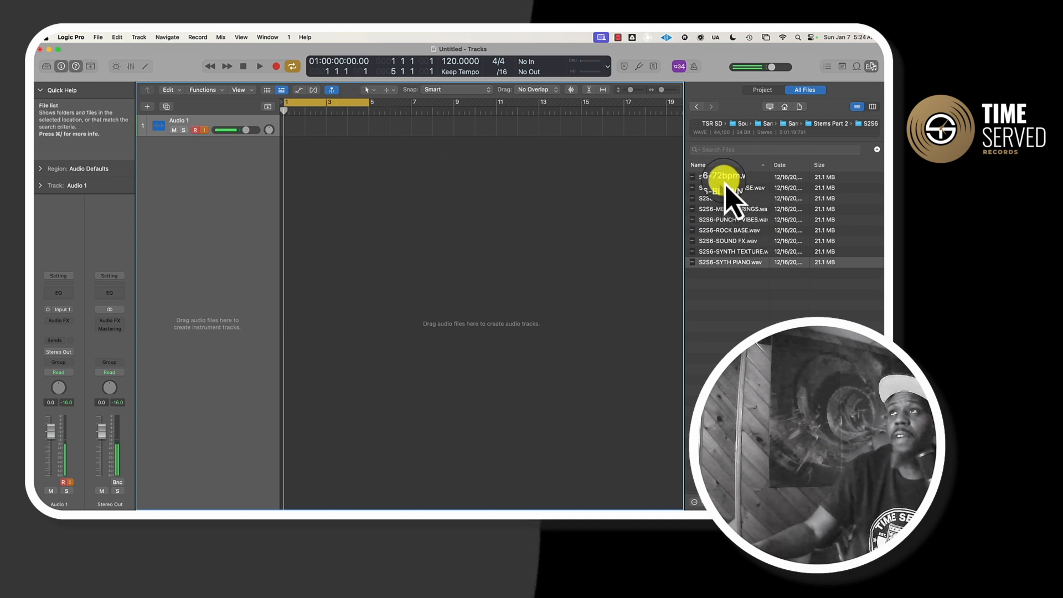
pyautogui.doubleClick(449, 62)
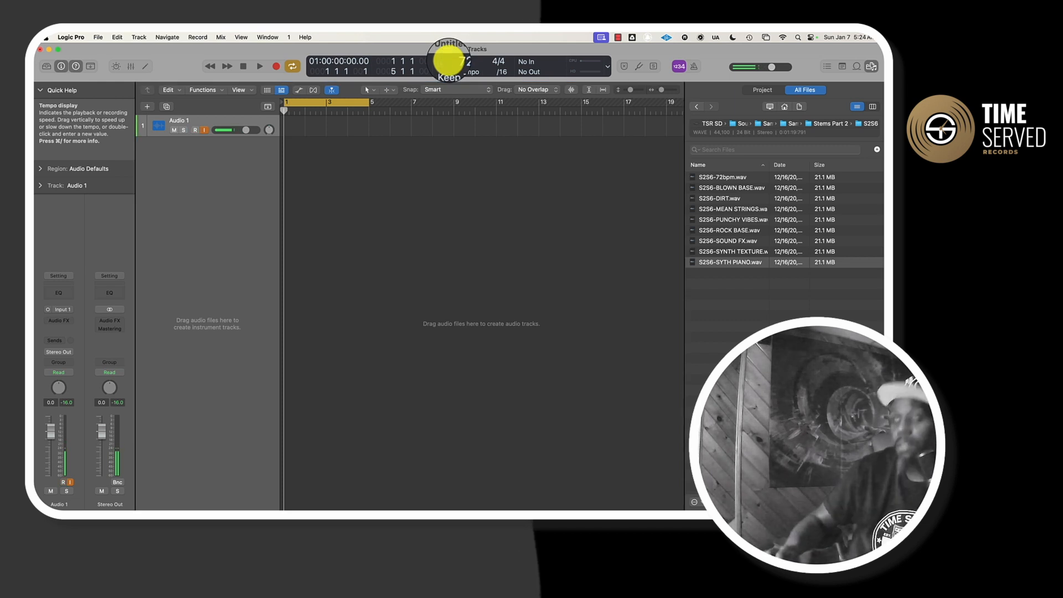
# Step: Add S2S6-SYTH PIANO.wav to the project as a new audio track starting at bar 1
pyautogui.moveTo(718, 260); pyautogui.dragTo(283, 194)
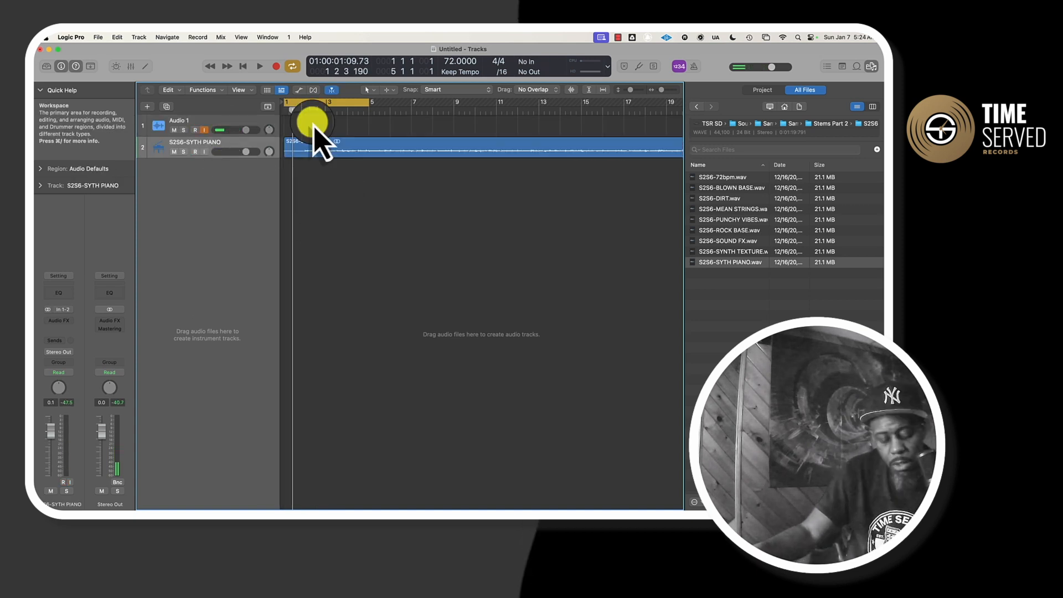
pyautogui.scroll(3, 313, 124)
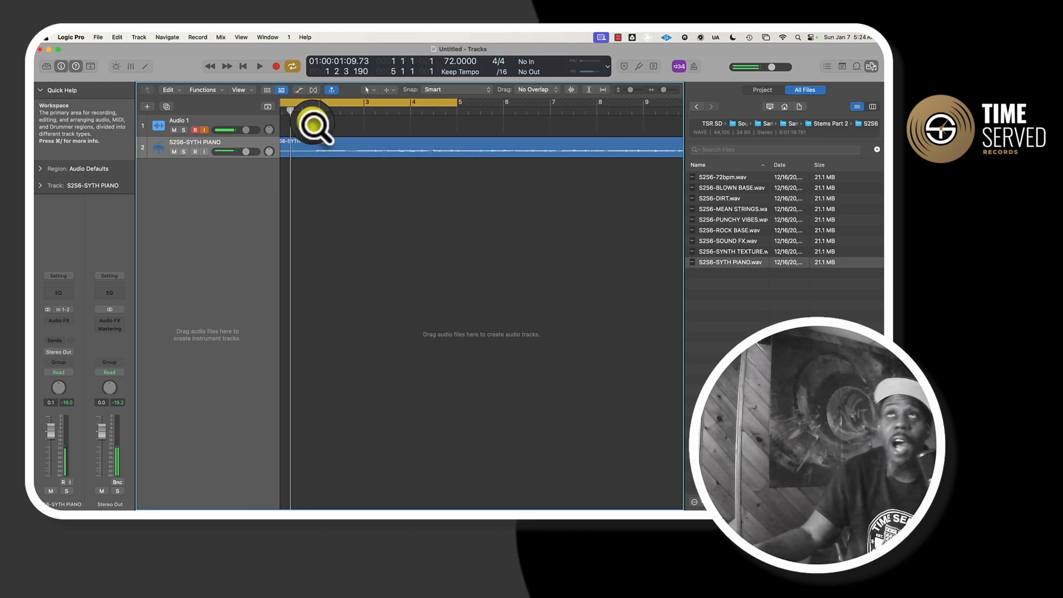
pyautogui.scroll(3, 326, 131)
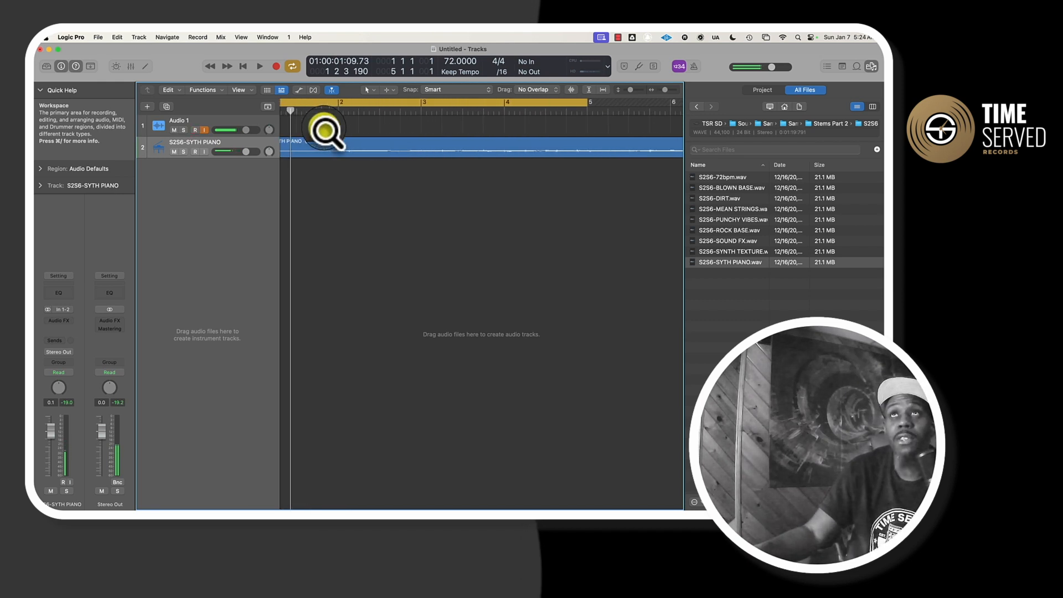
pyautogui.keyDown('ctrl'); pyautogui.keyDown('alt'); pyautogui.click(326, 131); pyautogui.keyUp('alt'); pyautogui.keyUp('ctrl')
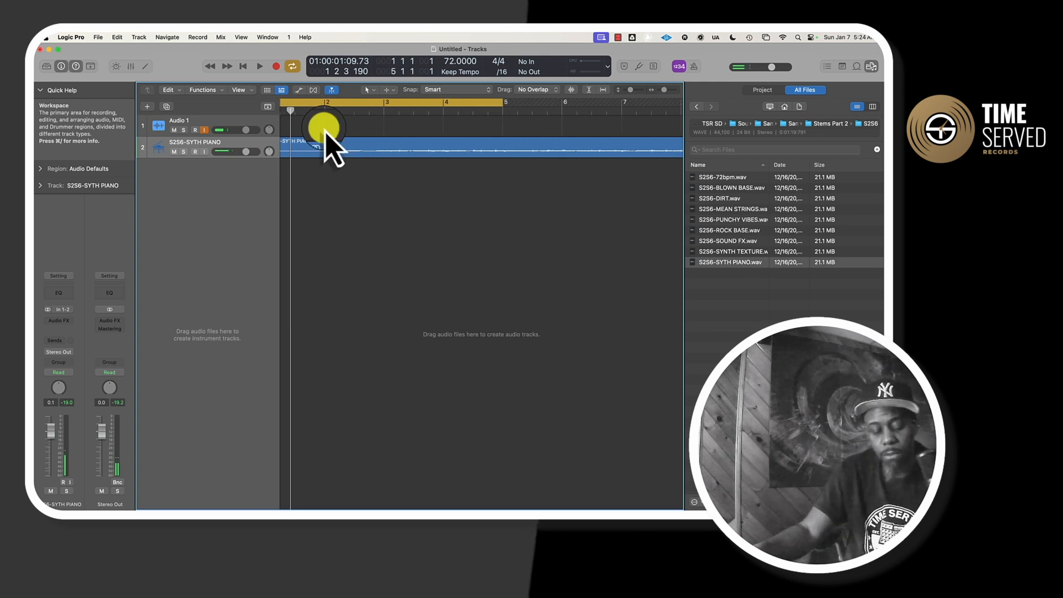
pyautogui.hscroll(-2, 297, 149)
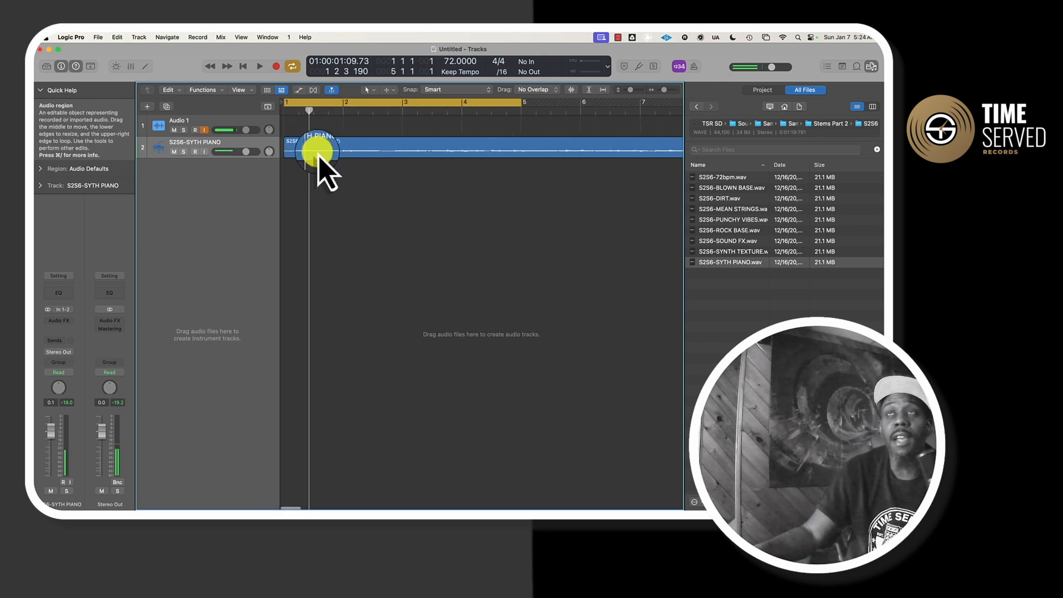
# Step: Split the synth piano region at bar 2 with the Scissors tool and delete the opening piece
pyautogui.press('t')
pyautogui.press('i')
pyautogui.click(330, 147)
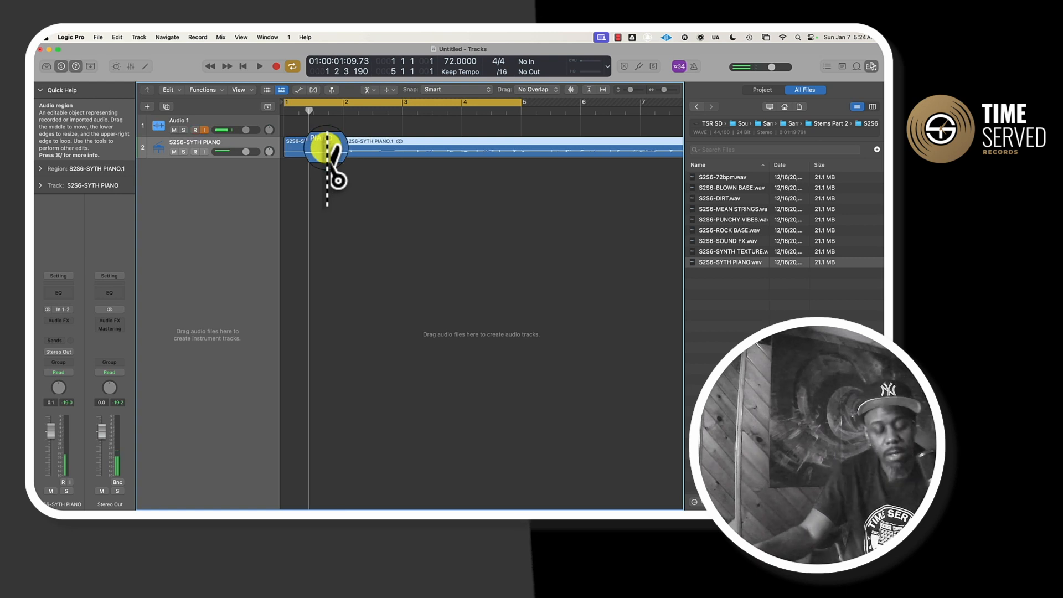
pyautogui.press('t')
pyautogui.press('t')
pyautogui.click(310, 152)
pyautogui.press('Delete')
# Step: Move the remaining synth piano region back to bar 1 and play the cycled section
pyautogui.moveTo(346, 147); pyautogui.dragTo(311, 145)
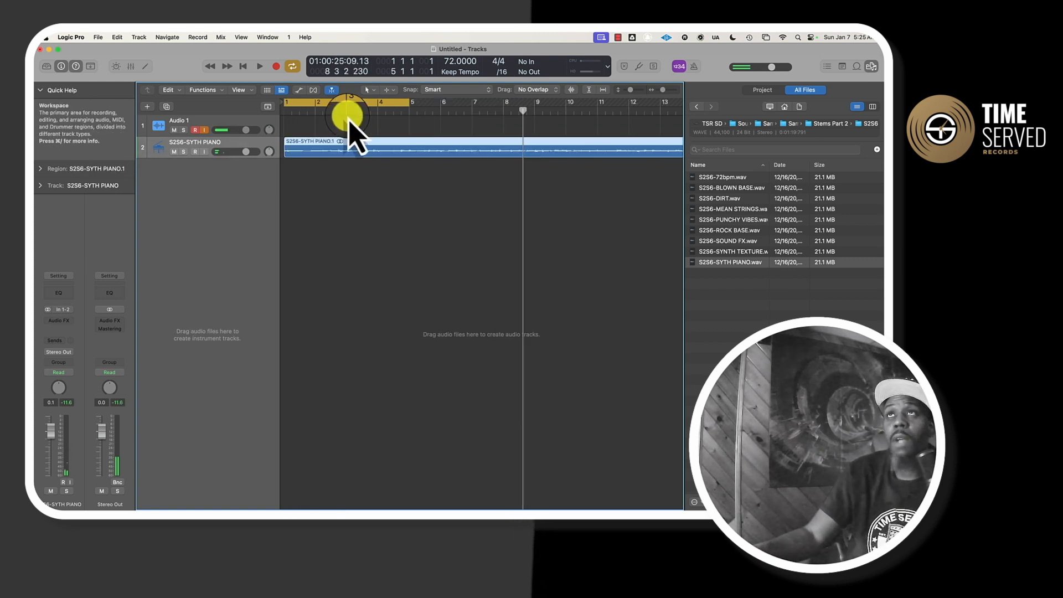
pyautogui.press('space')
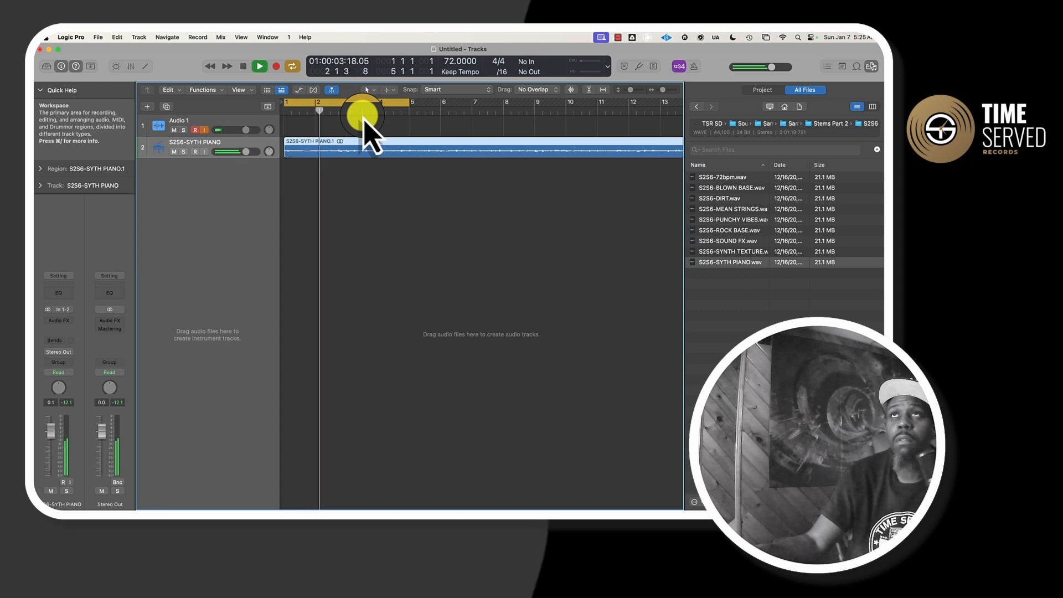
pyautogui.press('space')
# Step: Split the synth piano region at bar 5 and copy its first four bars onto a new track below
pyautogui.press('t')
pyautogui.press('i')
pyautogui.click(411, 147)
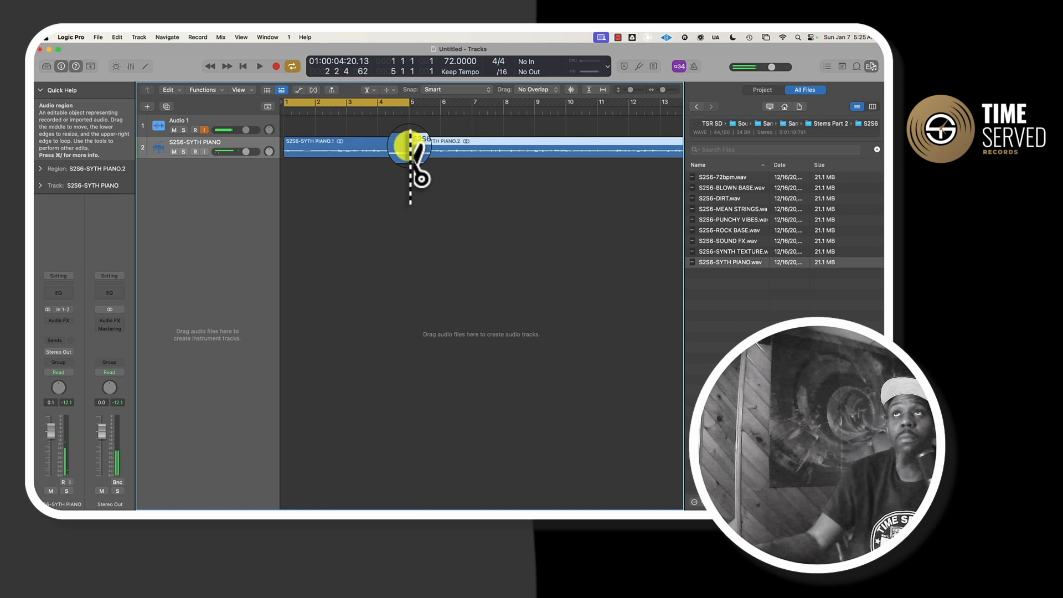
pyautogui.press('t')
pyautogui.press('t')
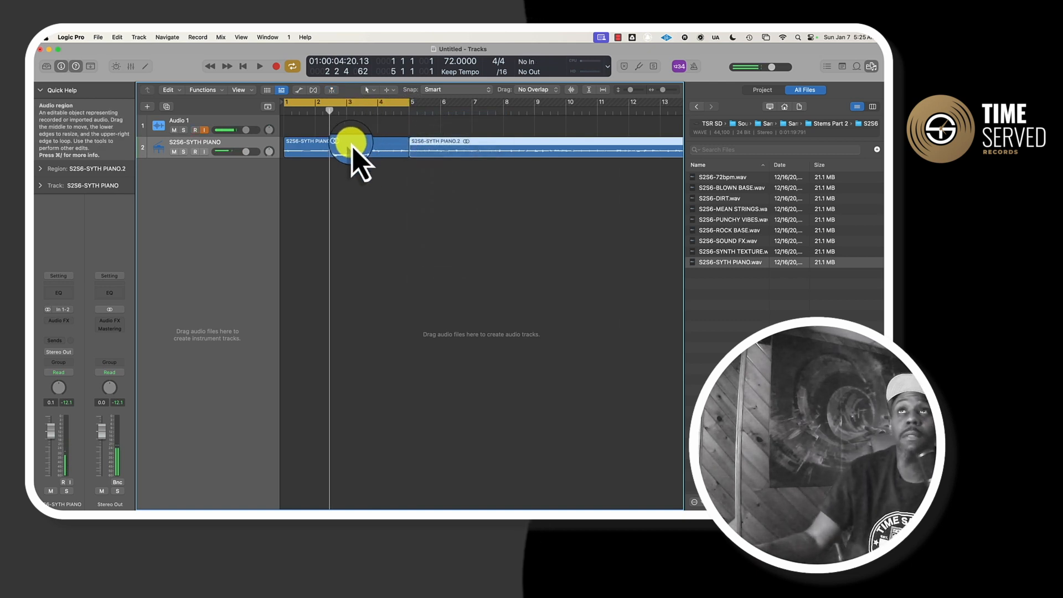
pyautogui.keyDown('alt'); pyautogui.click(353, 148); pyautogui.keyUp('alt')
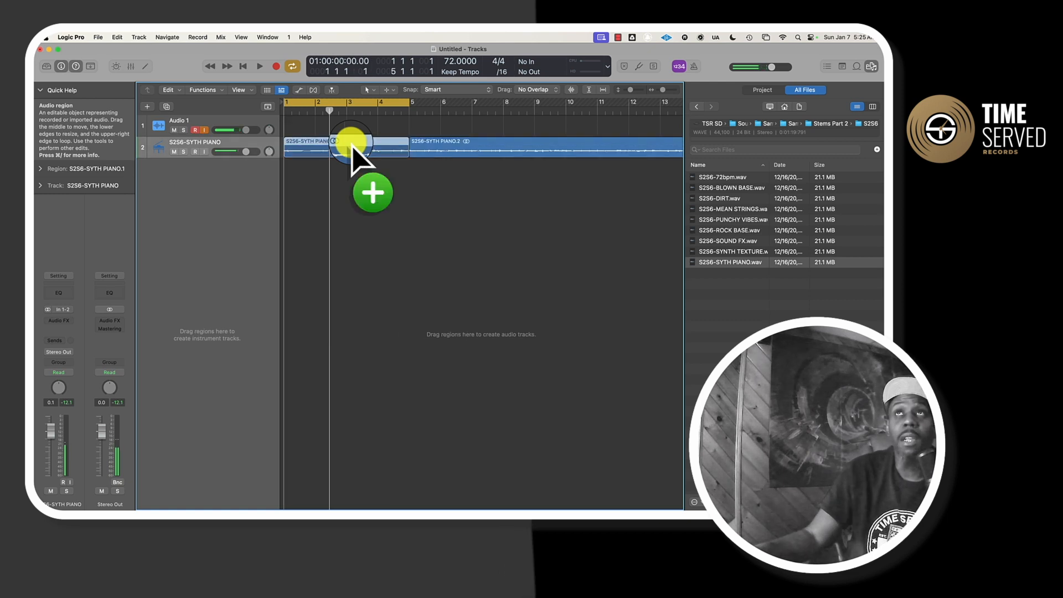
pyautogui.moveTo(353, 149); pyautogui.dragTo(352, 168)
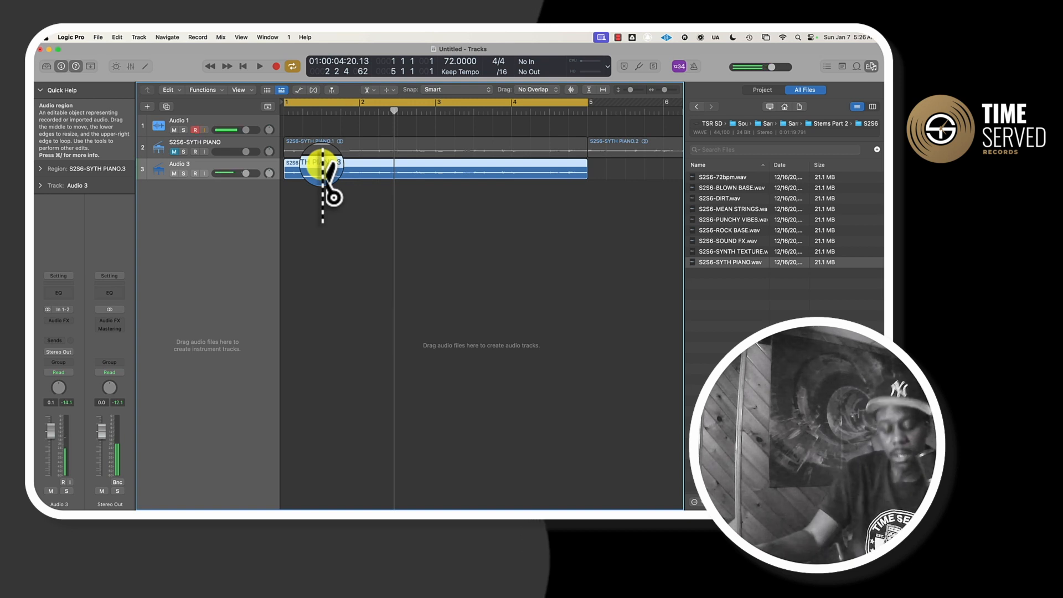
# Step: Divide the copied four-bar region on Audio 3 into equal half-bar slices with the Scissors tool
pyautogui.press('alt')
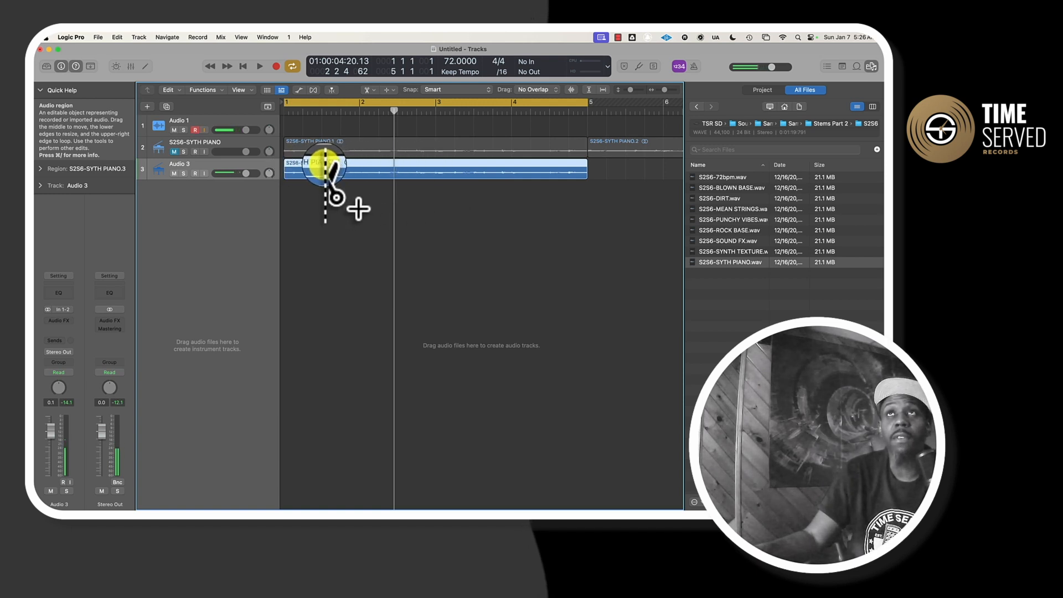
pyautogui.keyDown('alt'); pyautogui.click(324, 166); pyautogui.keyUp('alt')
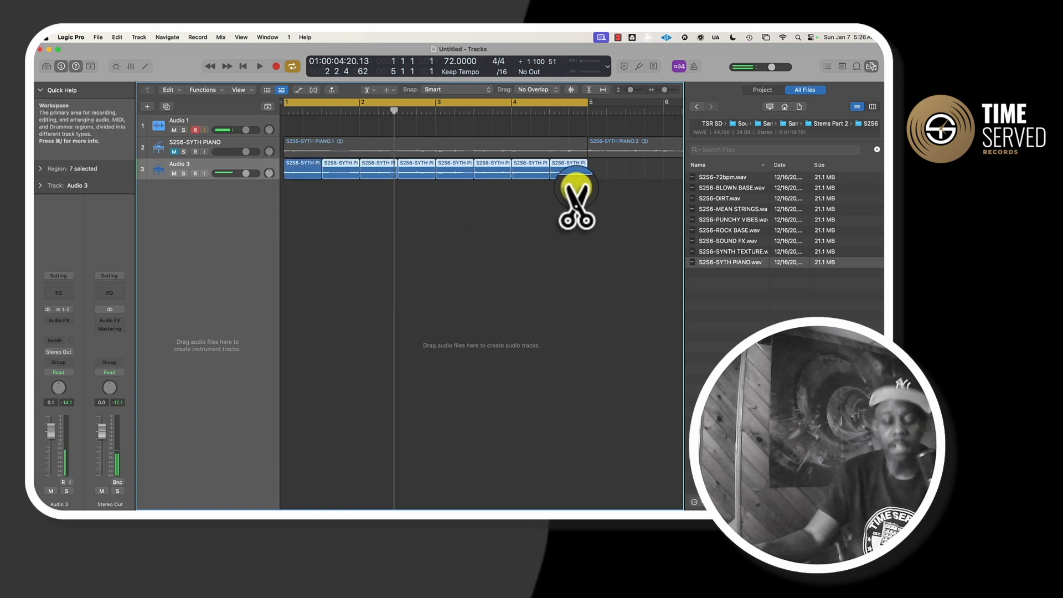
pyautogui.press('t')
pyautogui.press('t')
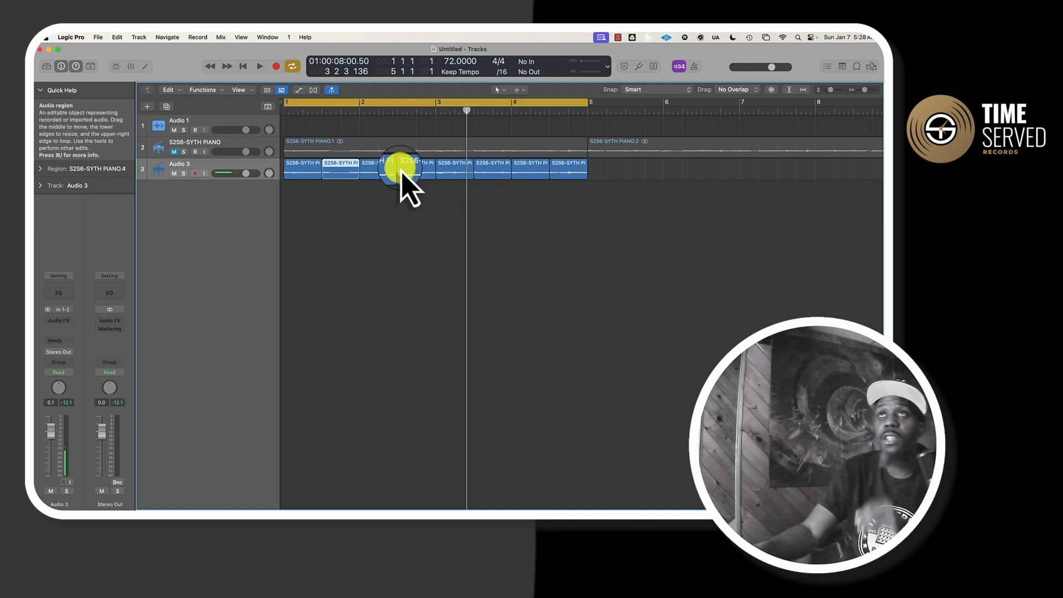
# Step: Move the third, fourth and fifth slices on Audio 3 each half a bar earlier, playing the loop after each move
pyautogui.press('space')
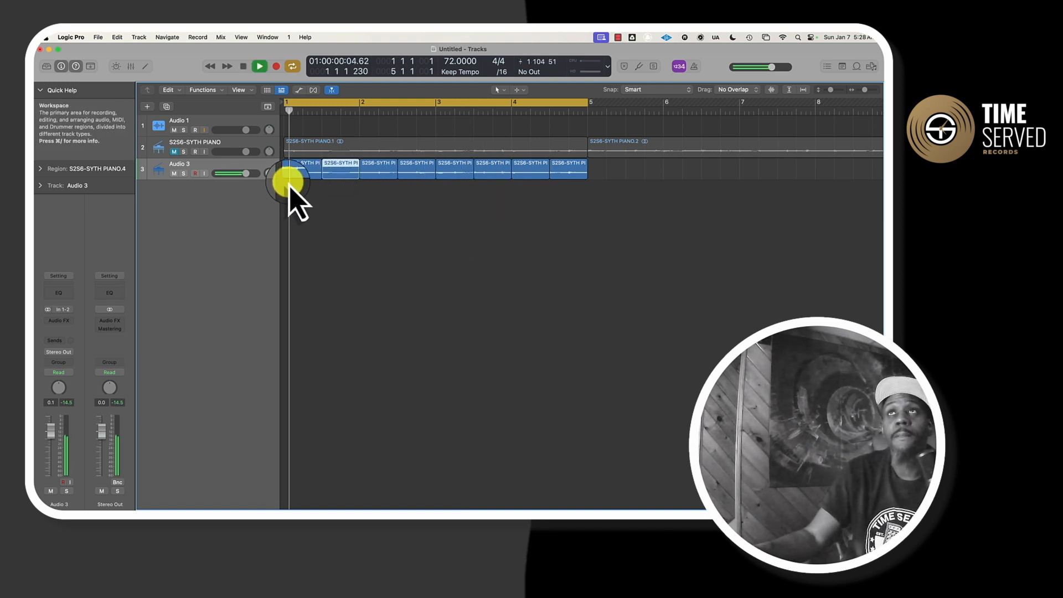
pyautogui.moveTo(394, 172); pyautogui.dragTo(345, 168)
pyautogui.press('space')
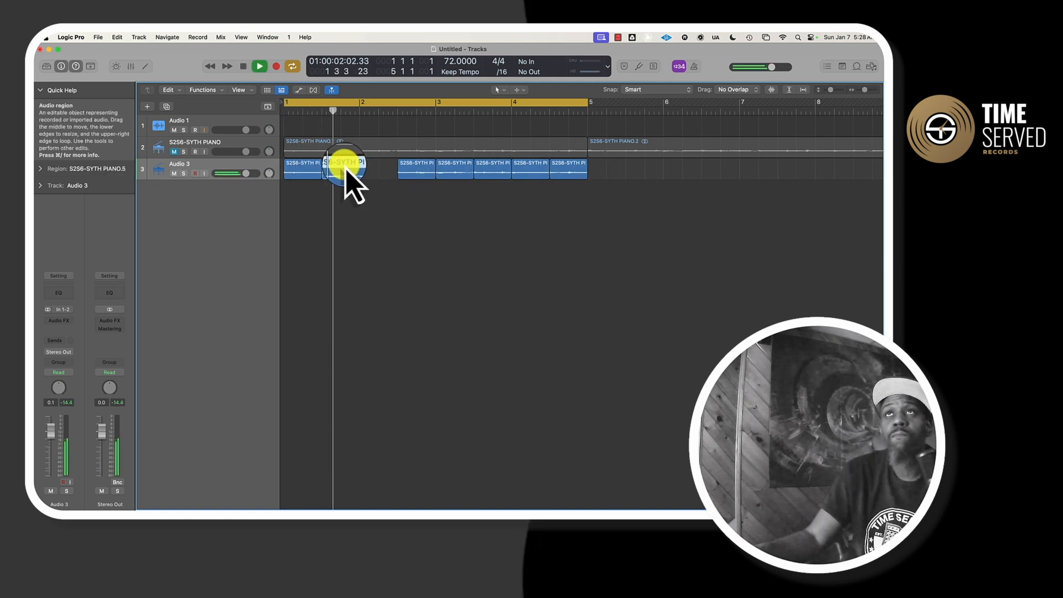
pyautogui.press('space')
pyautogui.moveTo(399, 168); pyautogui.dragTo(374, 174)
pyautogui.press('space')
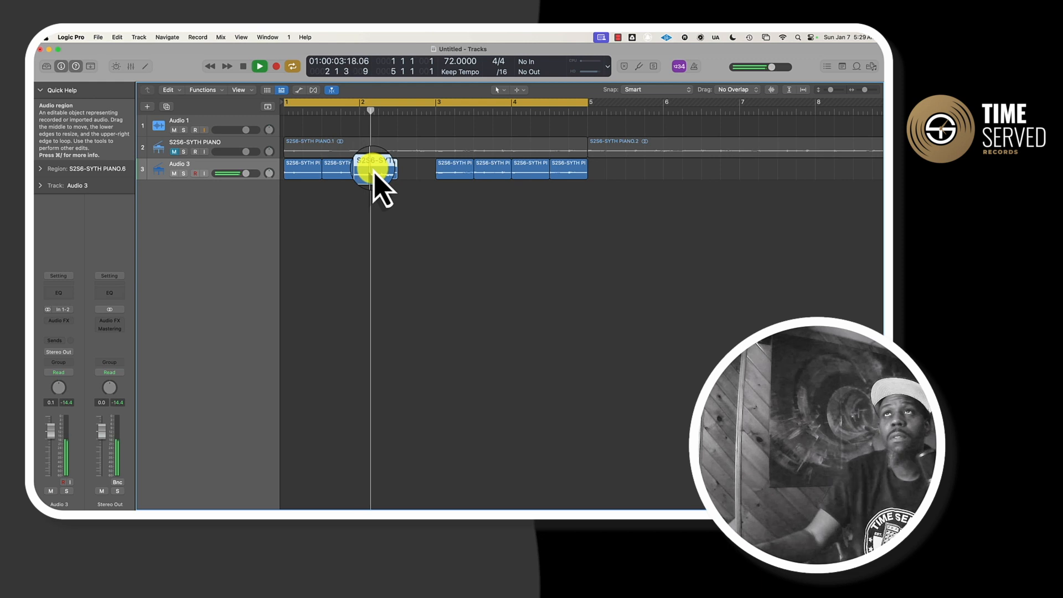
pyautogui.press('space')
pyautogui.moveTo(450, 169); pyautogui.dragTo(411, 173)
pyautogui.press('space')
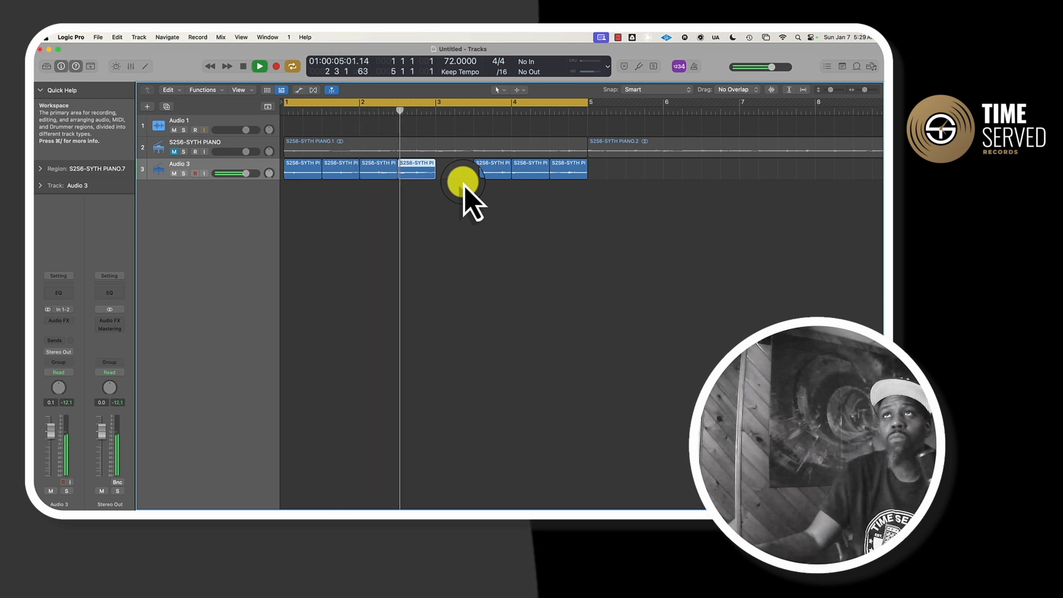
# Step: Rearrange the Audio 3 slices to fill bars 1 to 3, parking three spare slices beyond bar 5, and play the result
pyautogui.press('space')
pyautogui.moveTo(427, 175); pyautogui.dragTo(480, 173)
pyautogui.press('space')
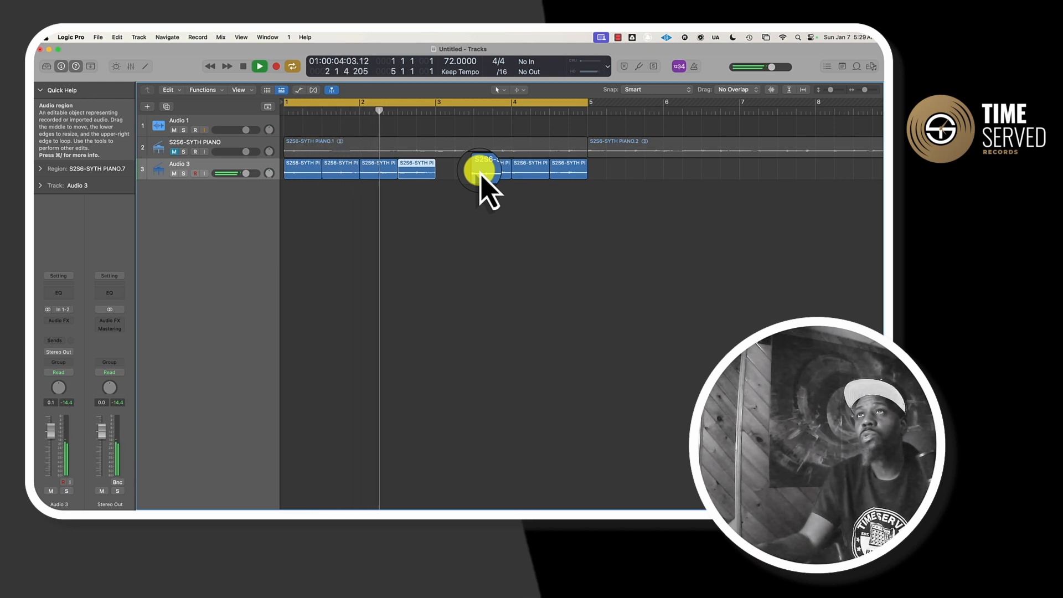
pyautogui.press('space')
pyautogui.moveTo(355, 170)
pyautogui.mouseDown()
pyautogui.moveTo(464, 169)
pyautogui.moveTo(344, 168)
pyautogui.mouseUp()
pyautogui.press('space')
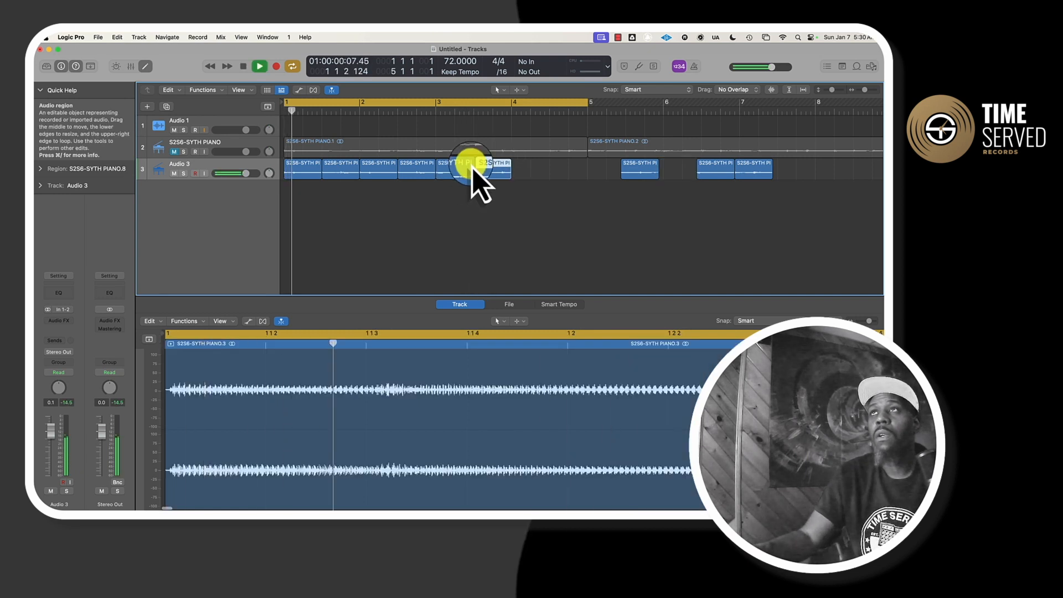
# Step: Fill both halves of bar 4 on Audio 3 with two of the spare slices and play the loop
pyautogui.moveTo(718, 175); pyautogui.dragTo(536, 176)
pyautogui.moveTo(637, 175); pyautogui.dragTo(522, 175)
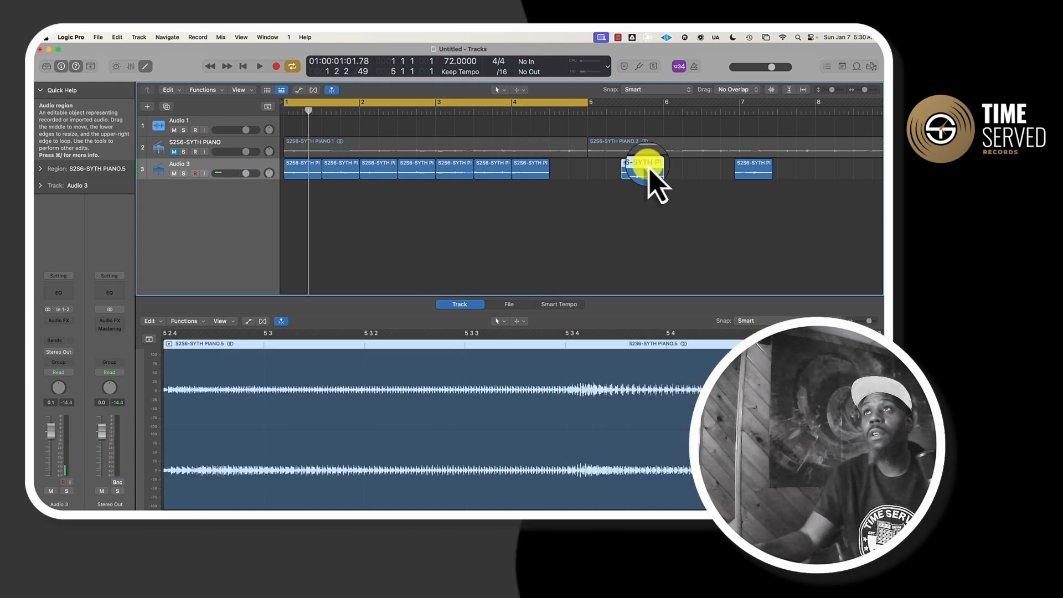
pyautogui.moveTo(647, 168); pyautogui.dragTo(578, 167)
pyautogui.press('space')
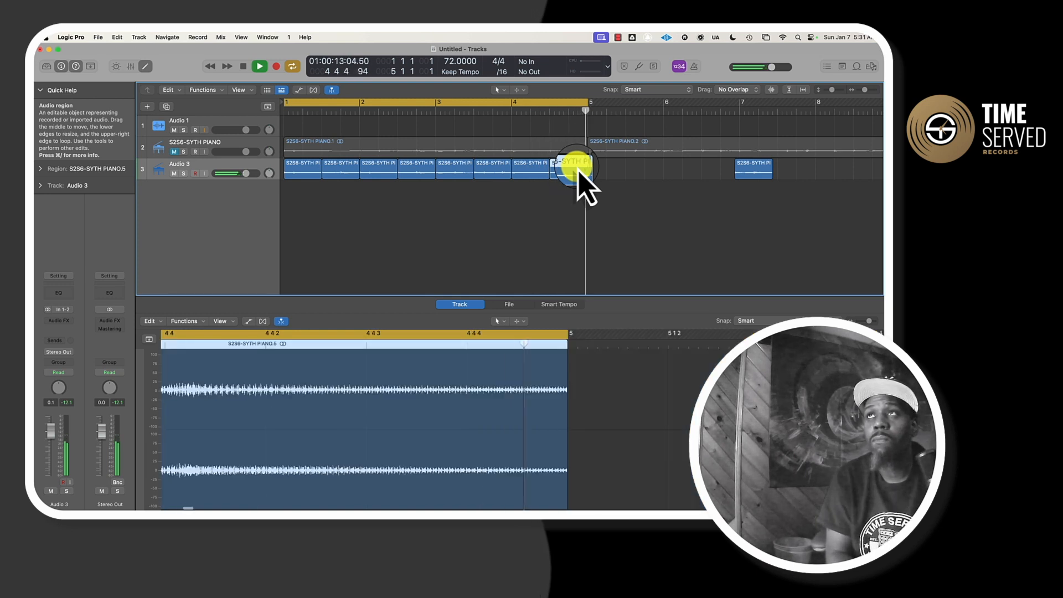
# Step: Replace the slice in the second half of bar 4 with the remaining spare slice and audition the loop
pyautogui.press('space')
pyautogui.moveTo(734, 170); pyautogui.dragTo(551, 172)
pyautogui.press('space')
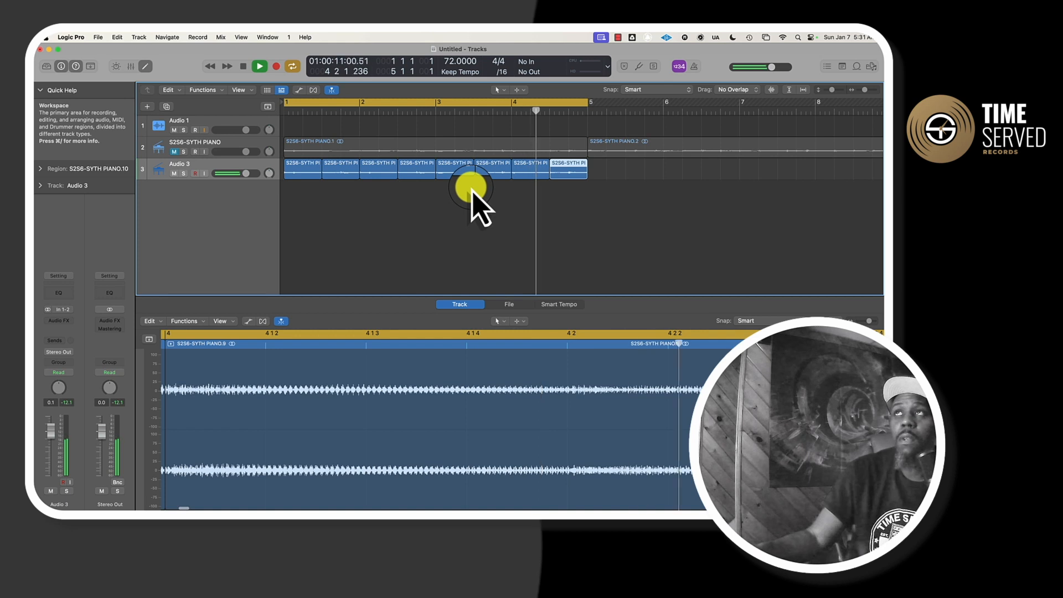
pyautogui.press('space')
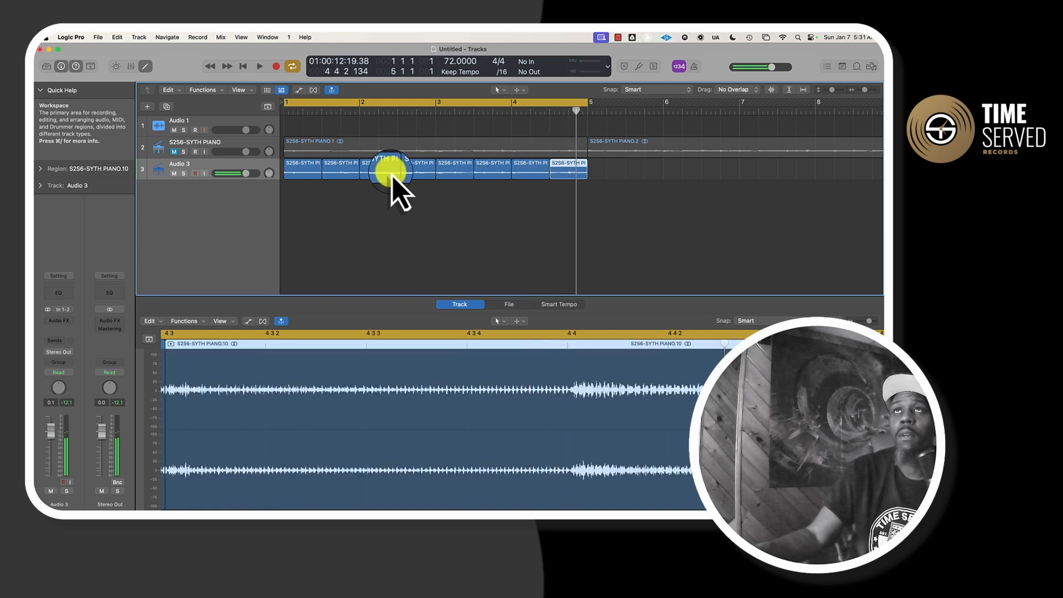
# Step: Select all slices on Audio 3, transpose them by -3 and play back the result
pyautogui.click(256, 169)
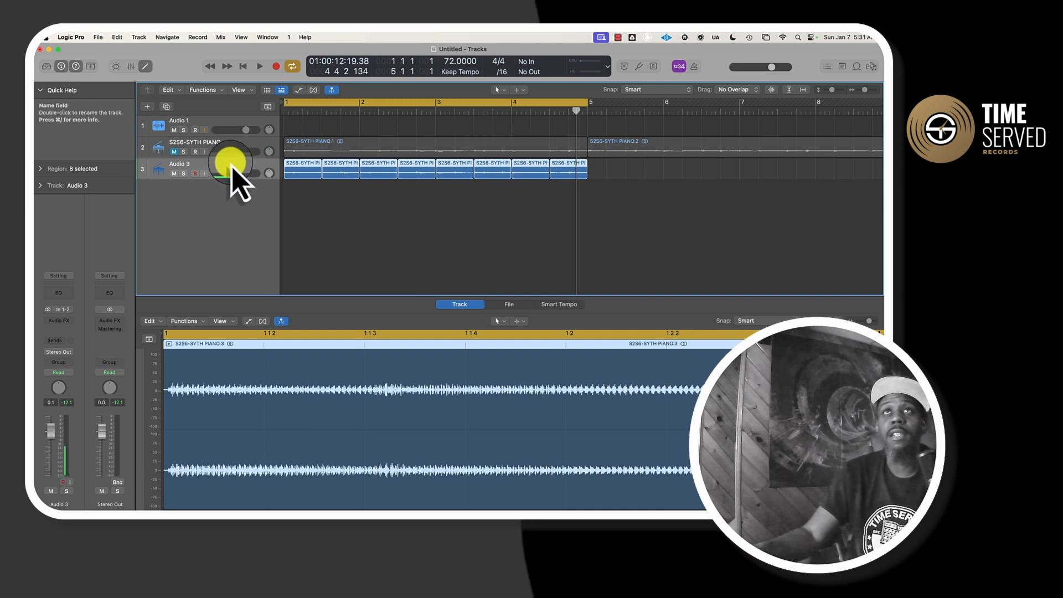
pyautogui.click(42, 90)
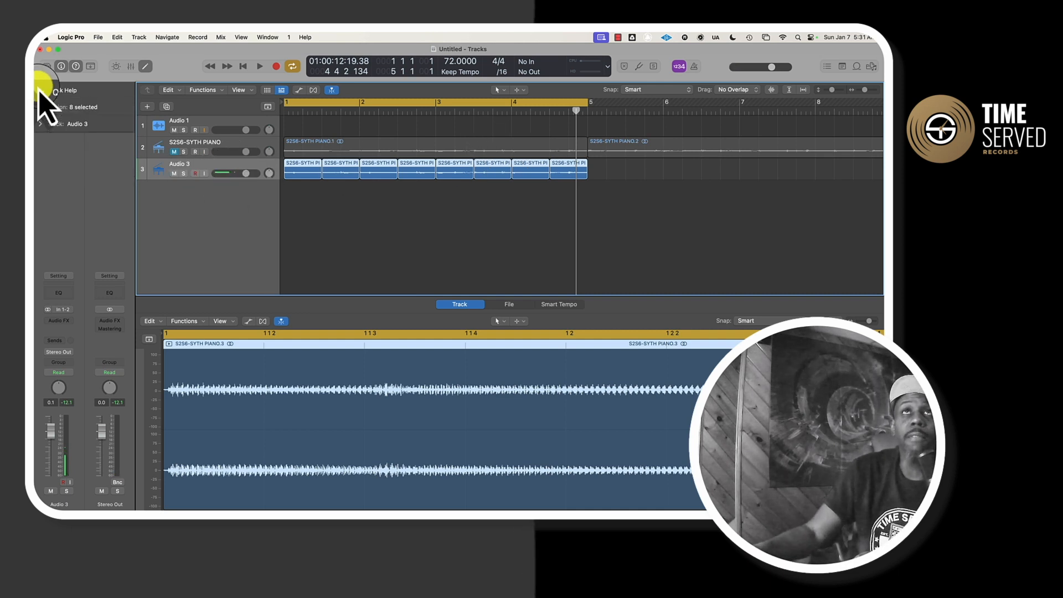
pyautogui.click(40, 107)
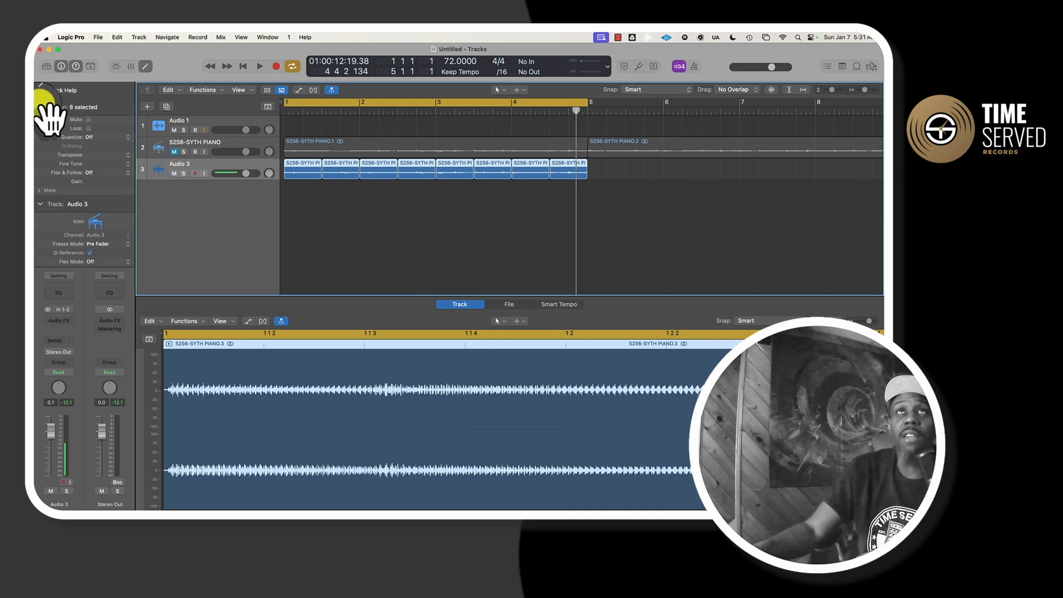
pyautogui.click(41, 190)
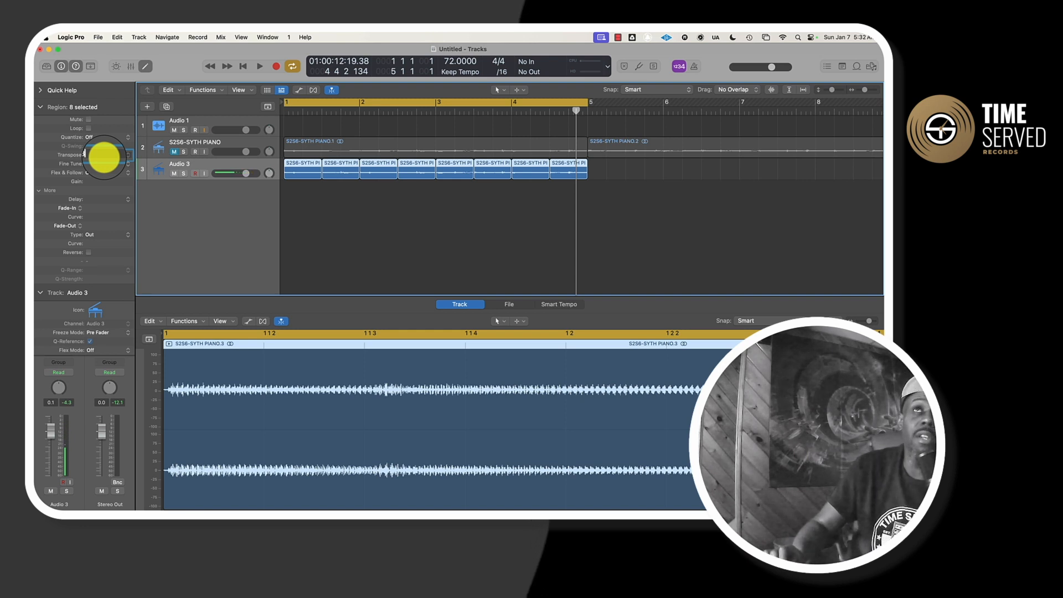
pyautogui.press('space')
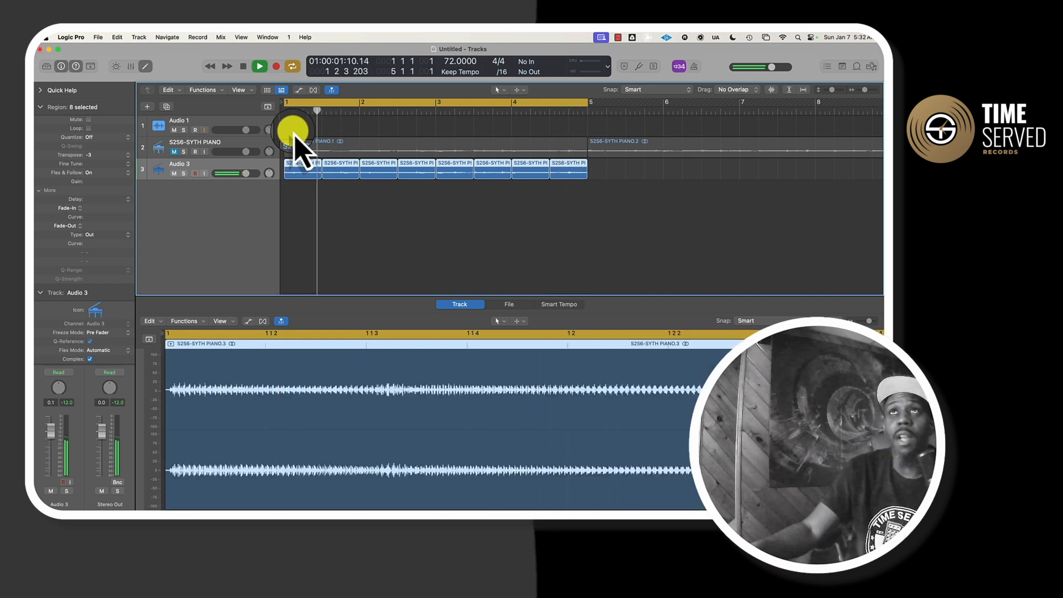
# Step: Stop playback and browse the audio files to the WAVs folder of the Stop Drum Abuse (savethedrums) kit
pyautogui.press('space')
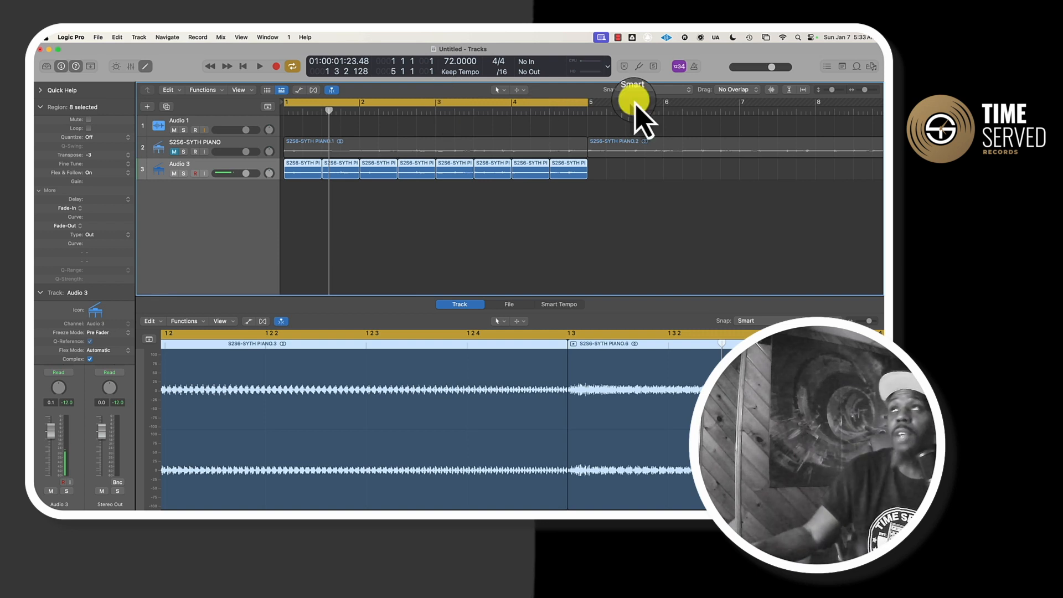
pyautogui.click(872, 66)
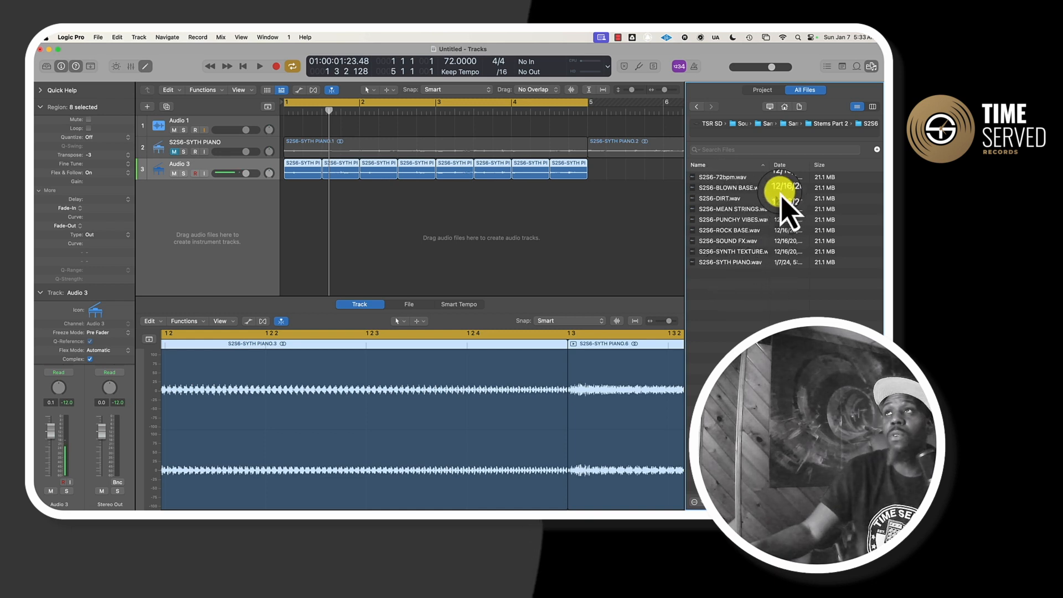
pyautogui.click(697, 106)
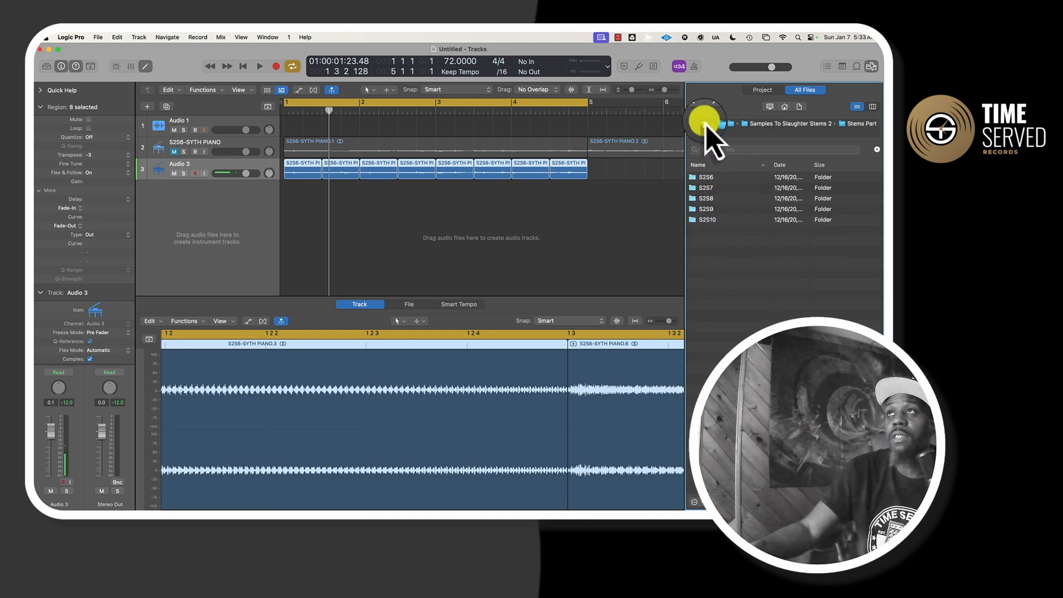
pyautogui.click(697, 107)
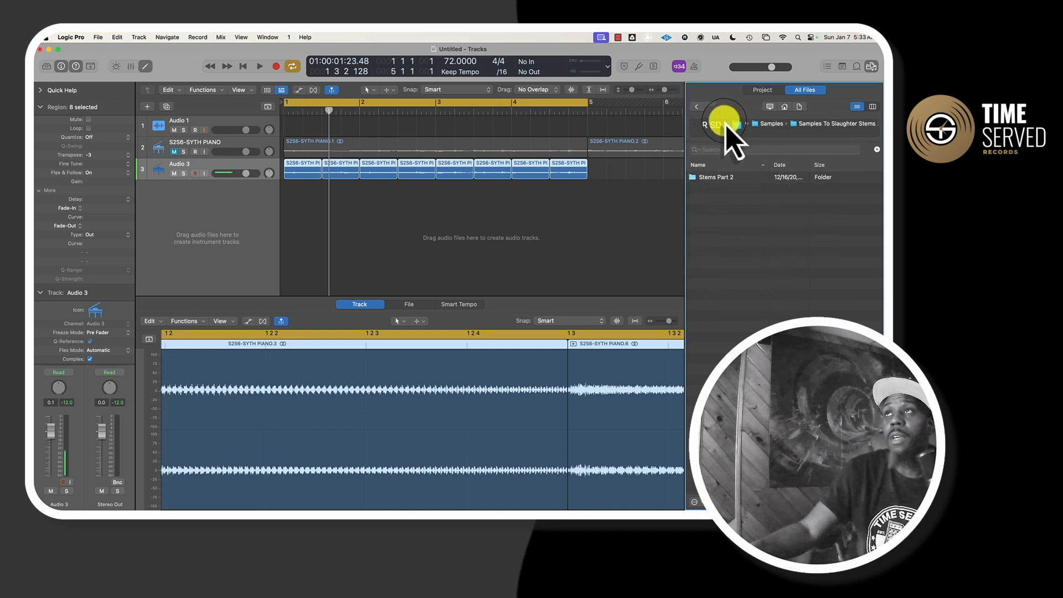
pyautogui.click(720, 125)
# Step: Audition the Da Chronic, 64' Impala and December drum loops and add December (80 BPM) on a new track at bar 1
pyautogui.click(715, 220)
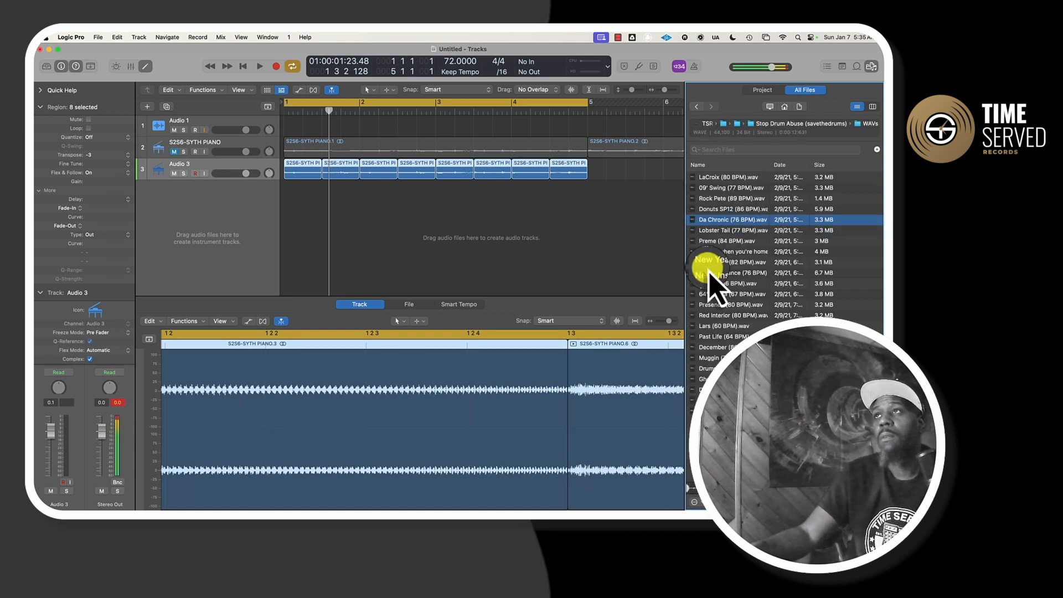
pyautogui.click(713, 295)
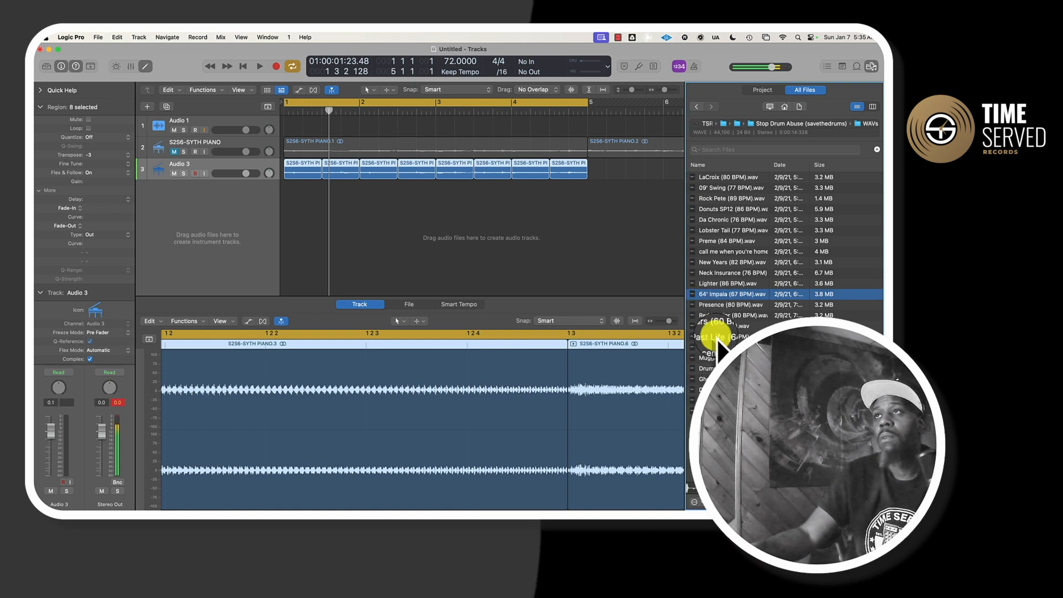
pyautogui.click(716, 348)
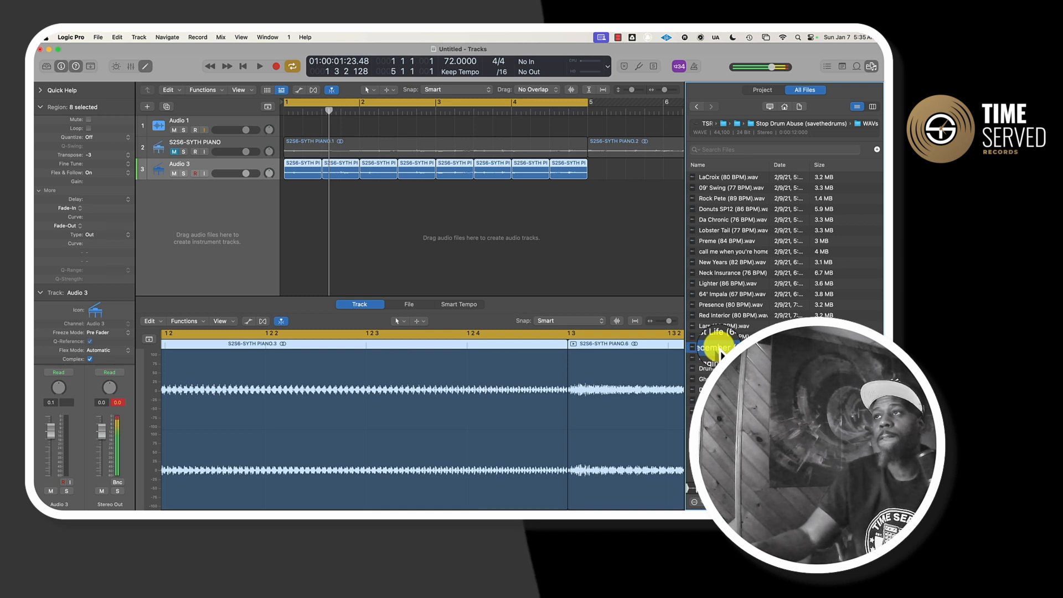
pyautogui.moveTo(719, 351); pyautogui.dragTo(290, 273)
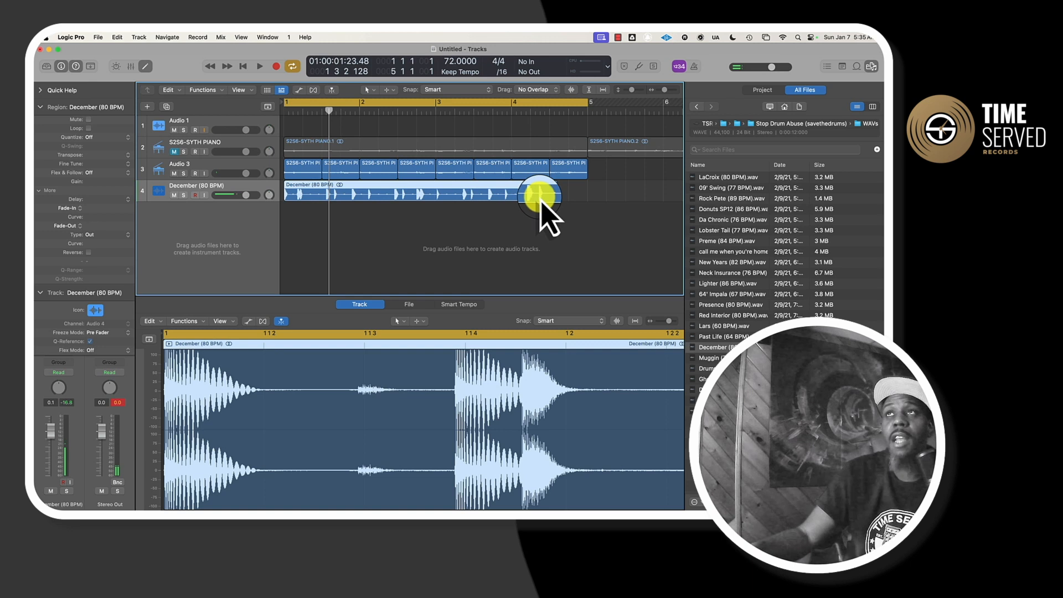
# Step: Time-stretch the December drum loop to end at bar 5 and play it from the start with the piano
pyautogui.moveTo(556, 198); pyautogui.dragTo(587, 198)
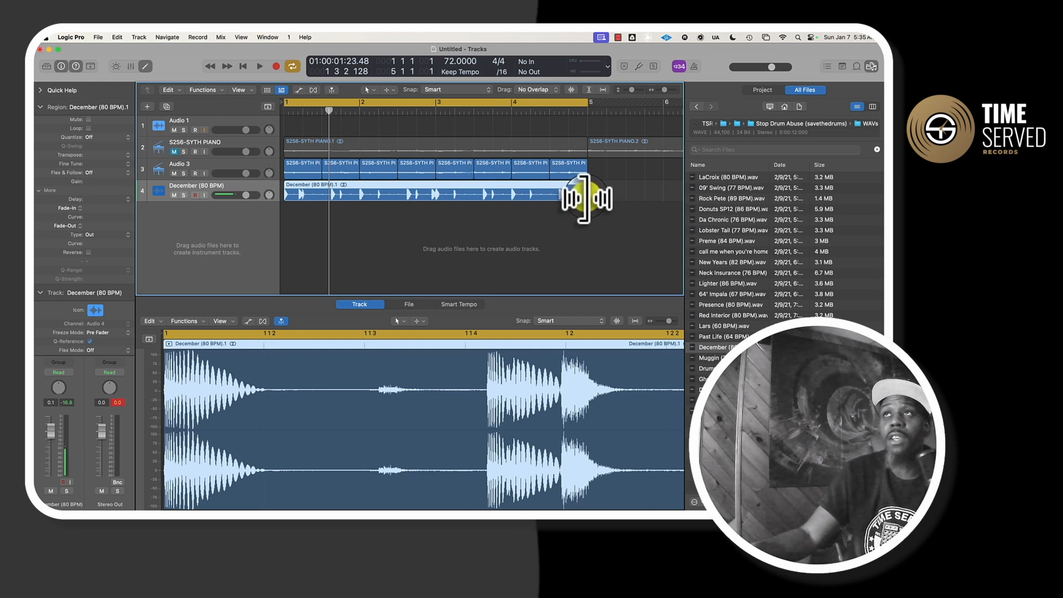
pyautogui.moveTo(586, 198); pyautogui.dragTo(585, 199)
pyautogui.press('Return')
pyautogui.press('space')
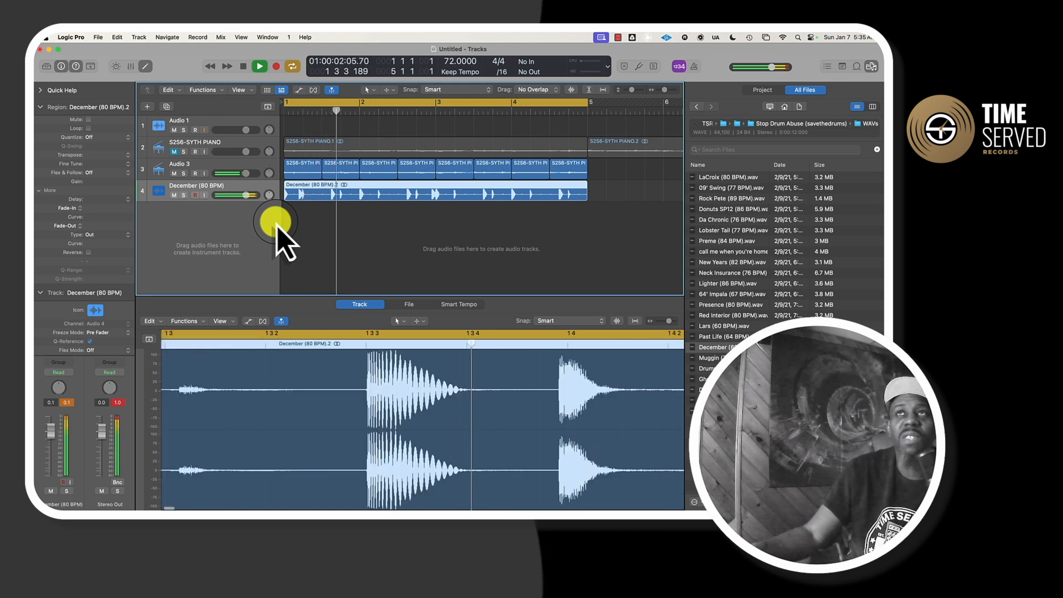
pyautogui.press('space')
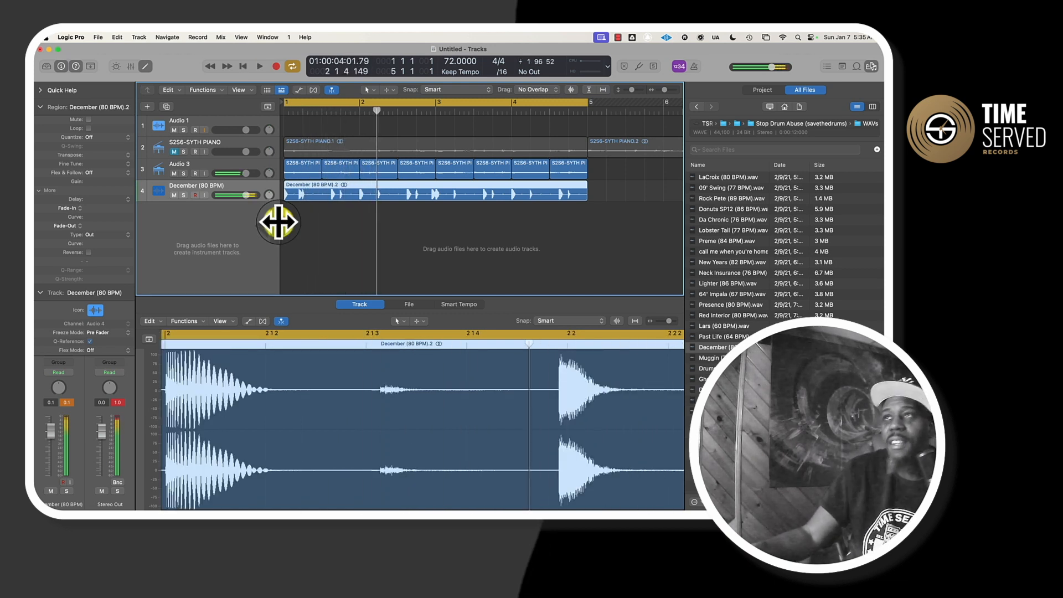
# Step: Add Cr8Diggin (80 BPM) on a new track at bar 1, time-stretch it to bar 5 and play the layered drums
pyautogui.click(708, 359)
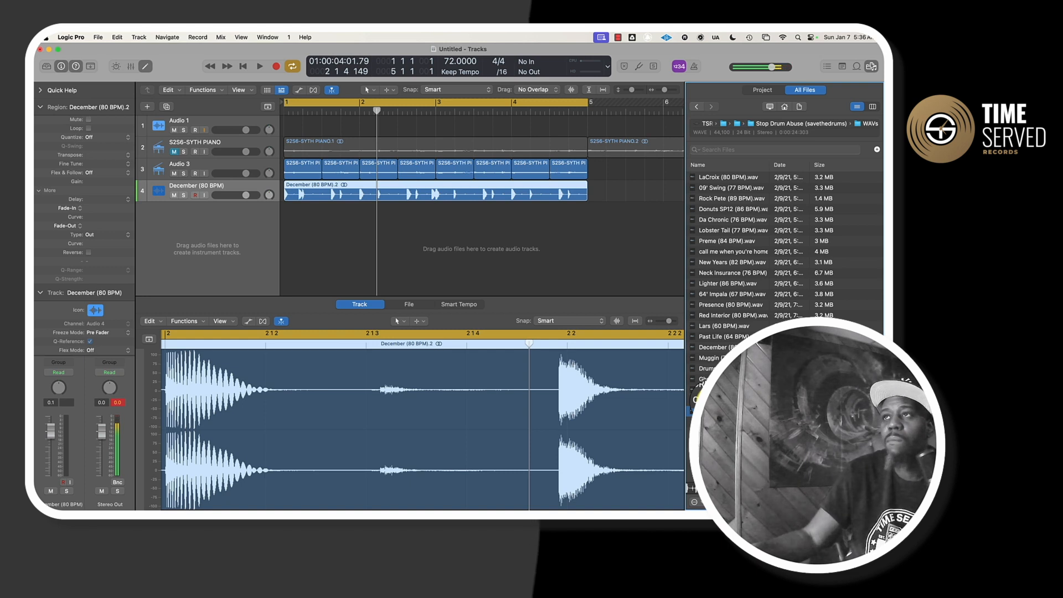
pyautogui.moveTo(691, 489); pyautogui.dragTo(283, 249)
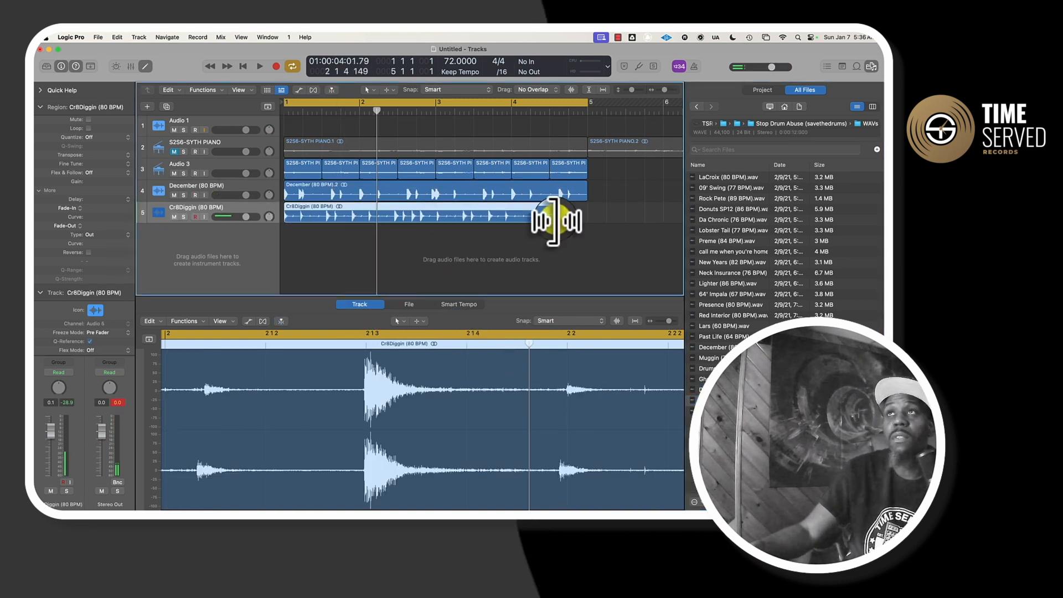
pyautogui.moveTo(585, 222); pyautogui.dragTo(582, 225)
pyautogui.press('space')
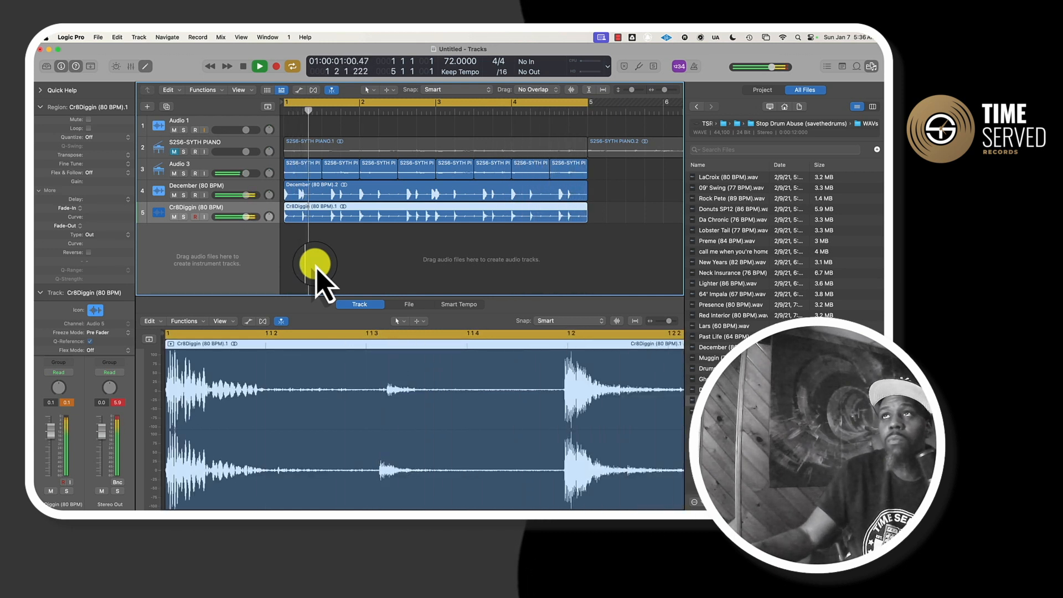
pyautogui.press('space')
# Step: Split the Cr8Diggin loop at the middle of bar 2, the start of bar 3 and the middle of bar 4
pyautogui.press('t')
pyautogui.press('i')
pyautogui.click(399, 213)
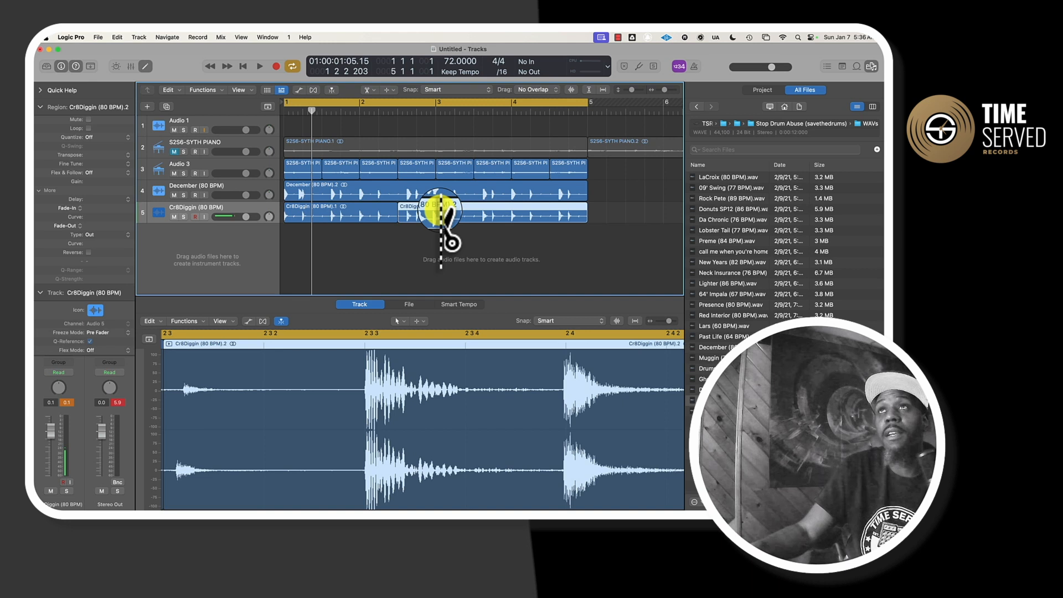
pyautogui.click(437, 107)
pyautogui.click(436, 213)
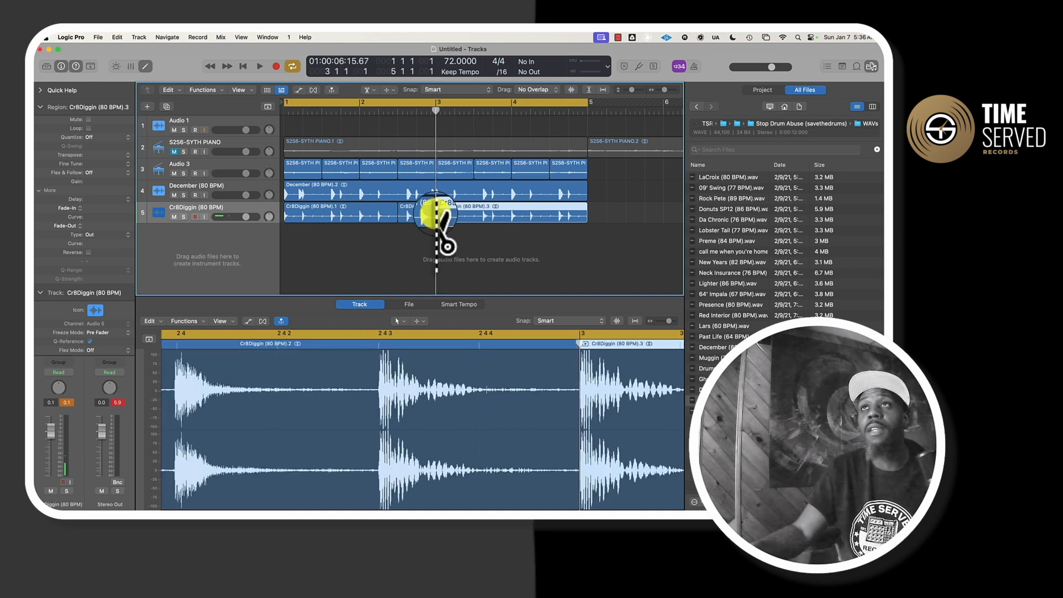
pyautogui.click(550, 213)
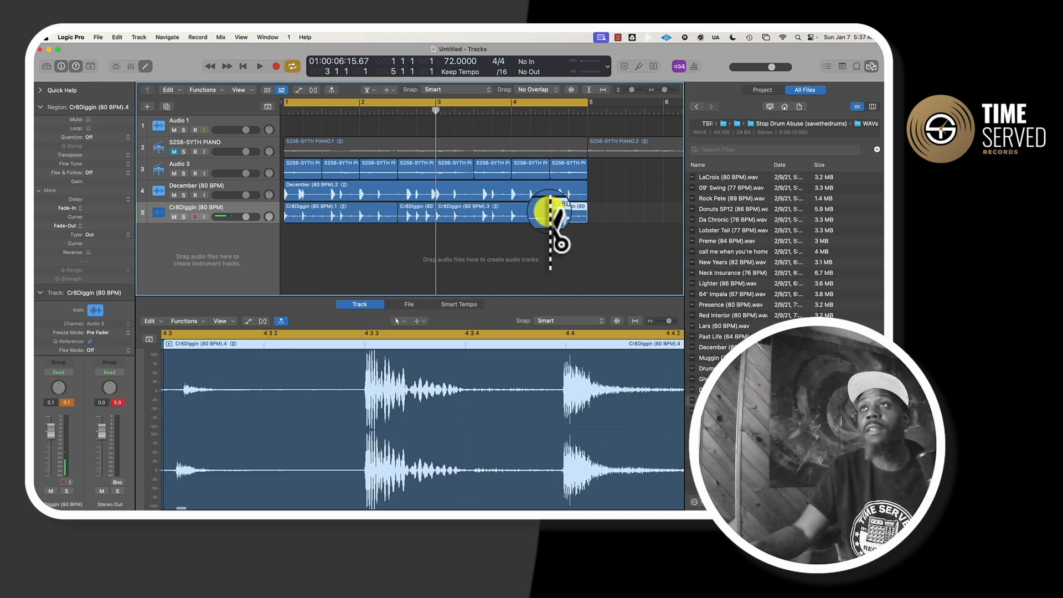
pyautogui.press('t')
pyautogui.press('t')
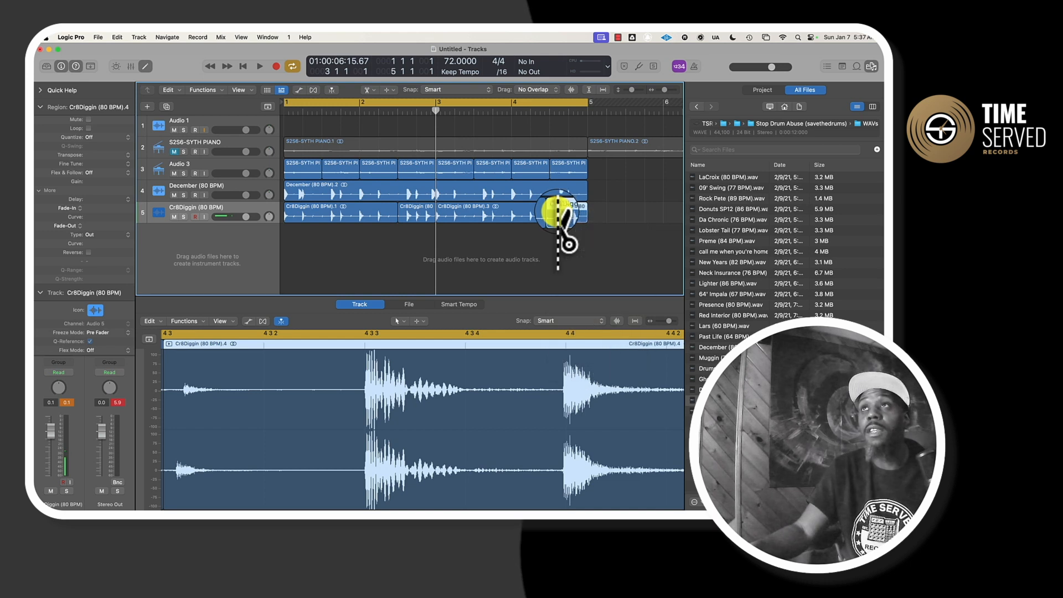
# Step: Replace the last half bar of Cr8Diggin with a copy of the second half of bar 2 and play the loop
pyautogui.press('Delete')
pyautogui.click(421, 213)
pyautogui.moveTo(422, 219); pyautogui.dragTo(566, 214)
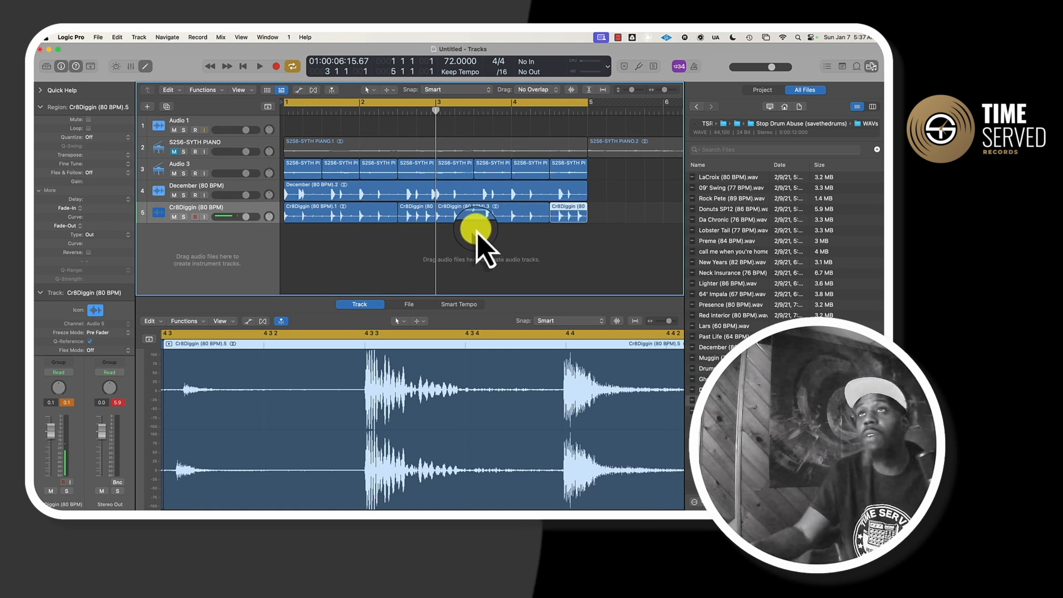
pyautogui.moveTo(347, 195); pyautogui.dragTo(333, 195)
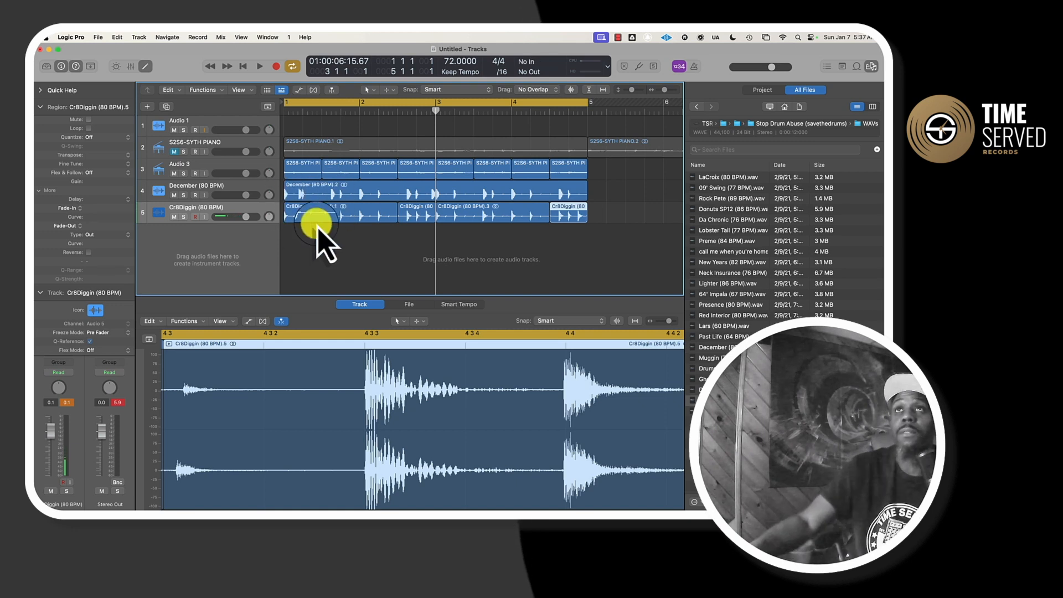
pyautogui.press('space')
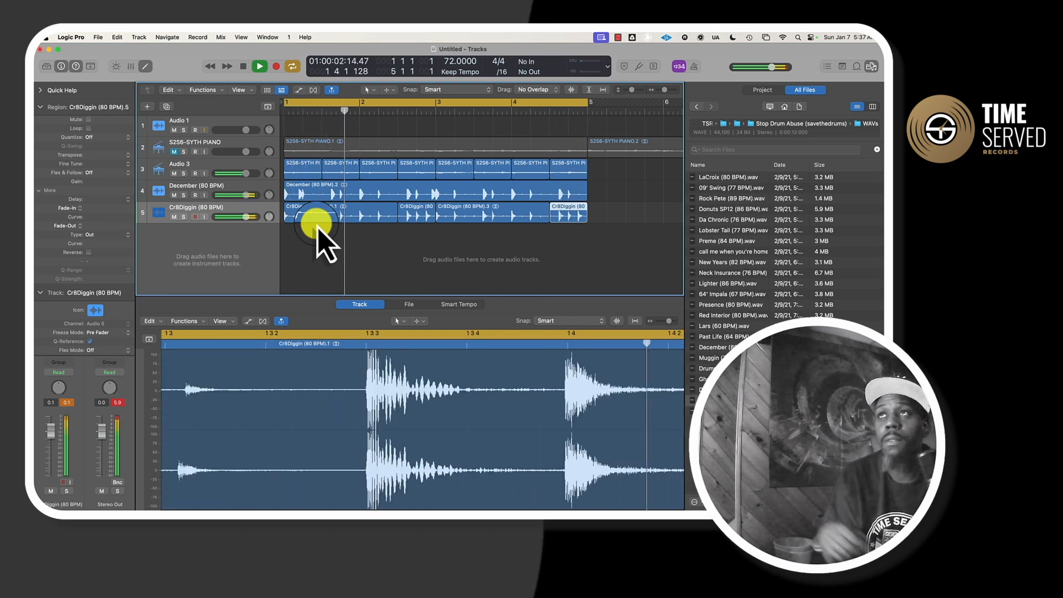
pyautogui.press('space')
# Step: Split the December loop at the middle of bar 2, the start of bar 3 and the middle of bar 4
pyautogui.press('t')
pyautogui.press('i')
pyautogui.click(399, 188)
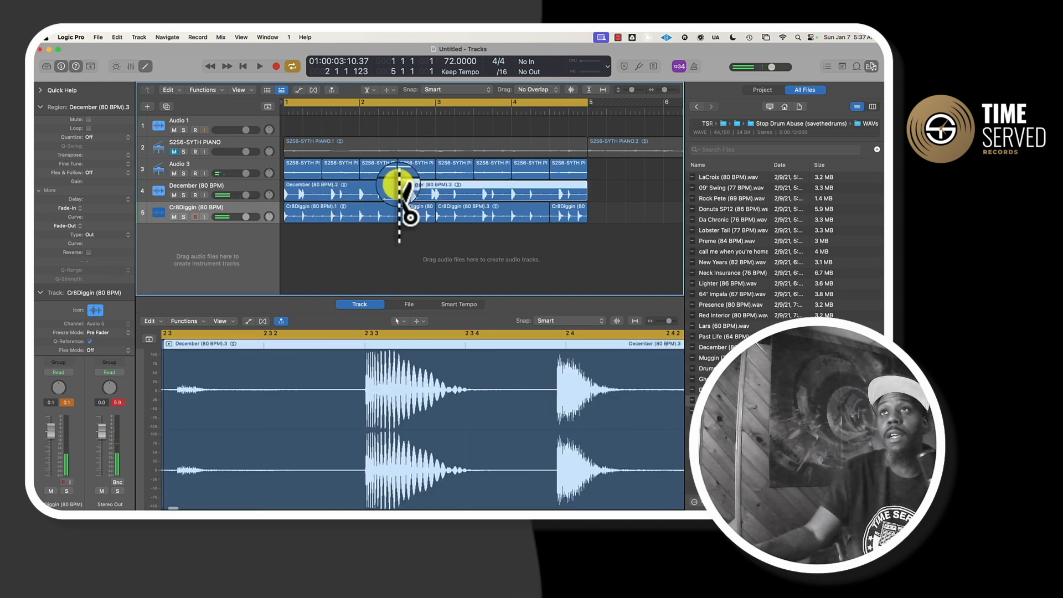
pyautogui.click(436, 188)
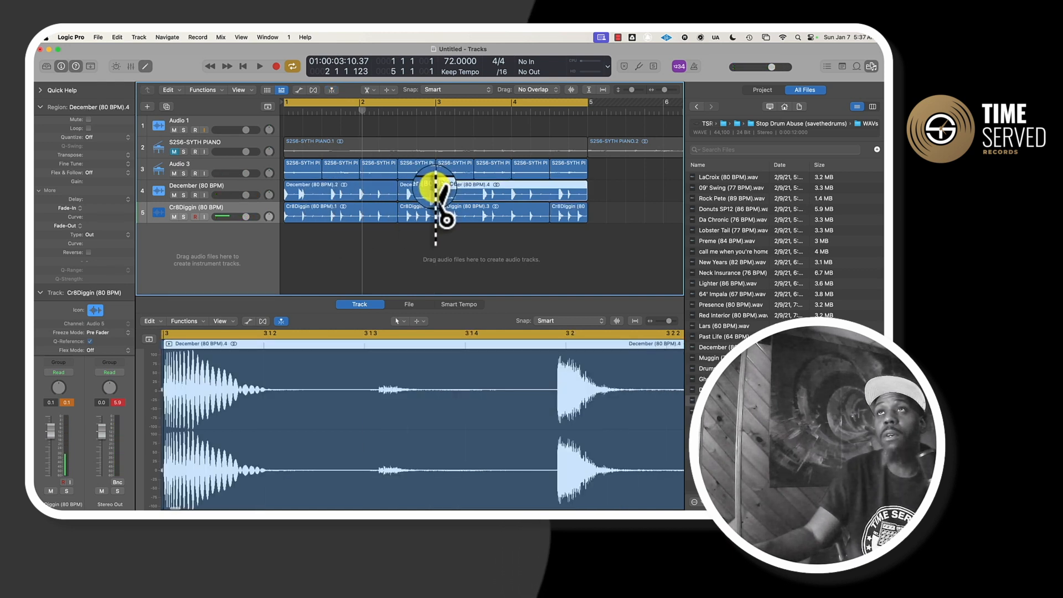
pyautogui.click(551, 189)
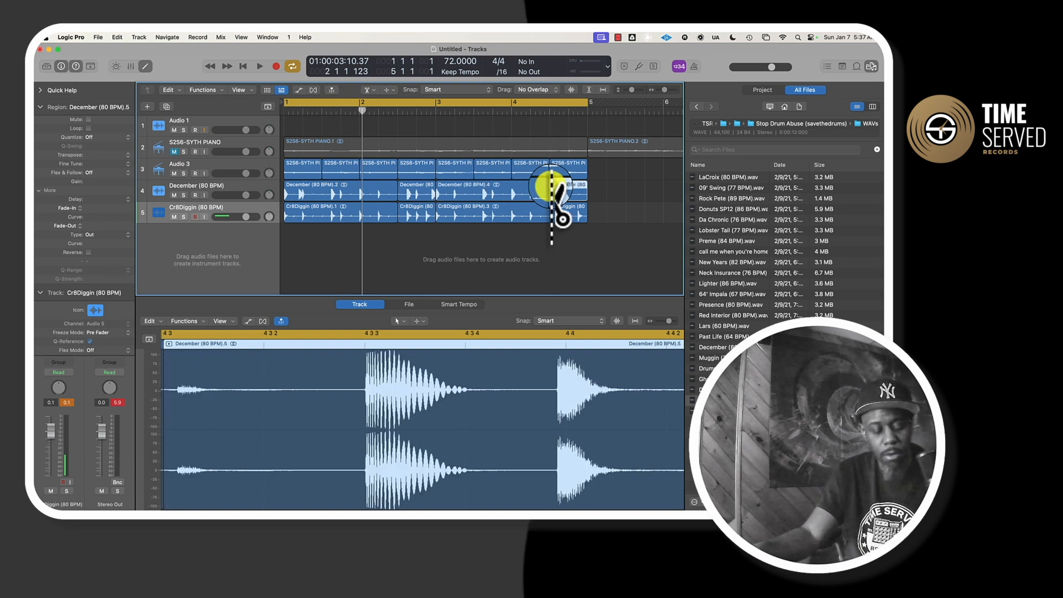
pyautogui.press('t')
pyautogui.press('t')
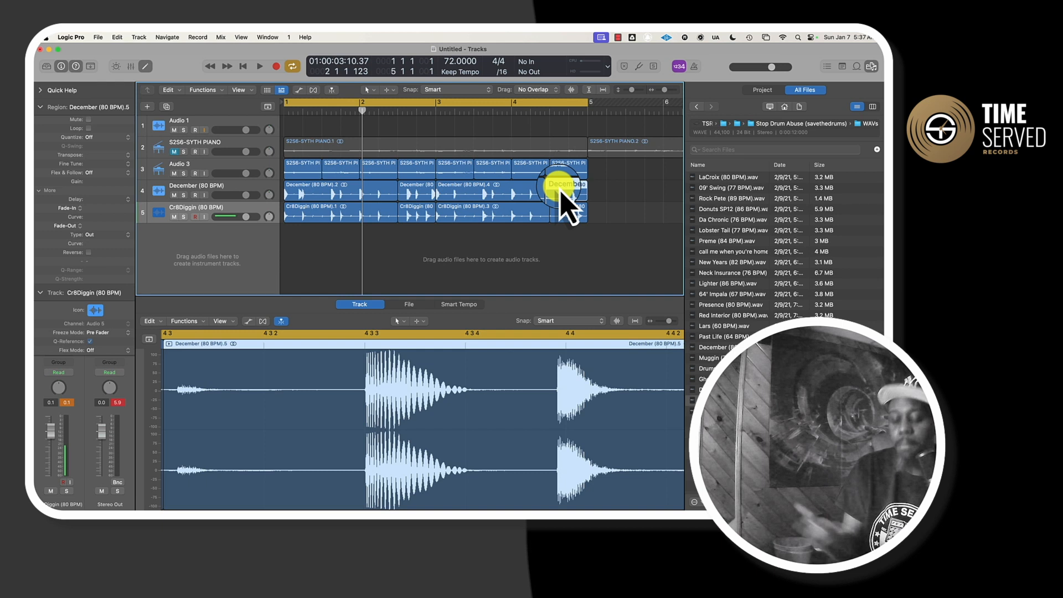
# Step: Replace the last half bar of December with a copy of the second half of bar 2 and play from bar 1
pyautogui.press('BackSpace')
pyautogui.moveTo(414, 189); pyautogui.dragTo(568, 191)
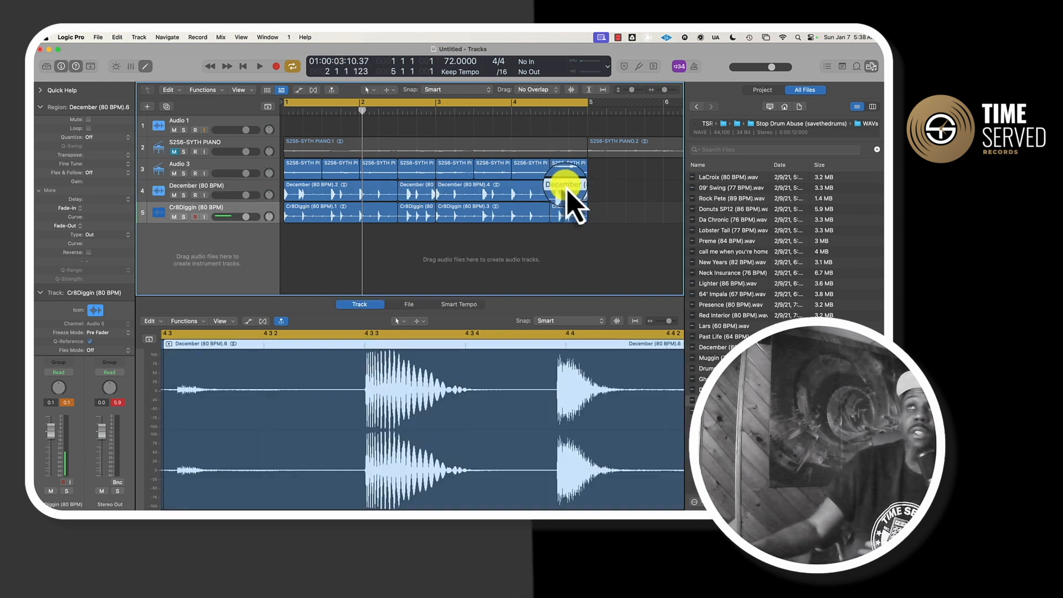
pyautogui.hscroll(4, 566, 190)
pyautogui.hscroll(-5, 566, 189)
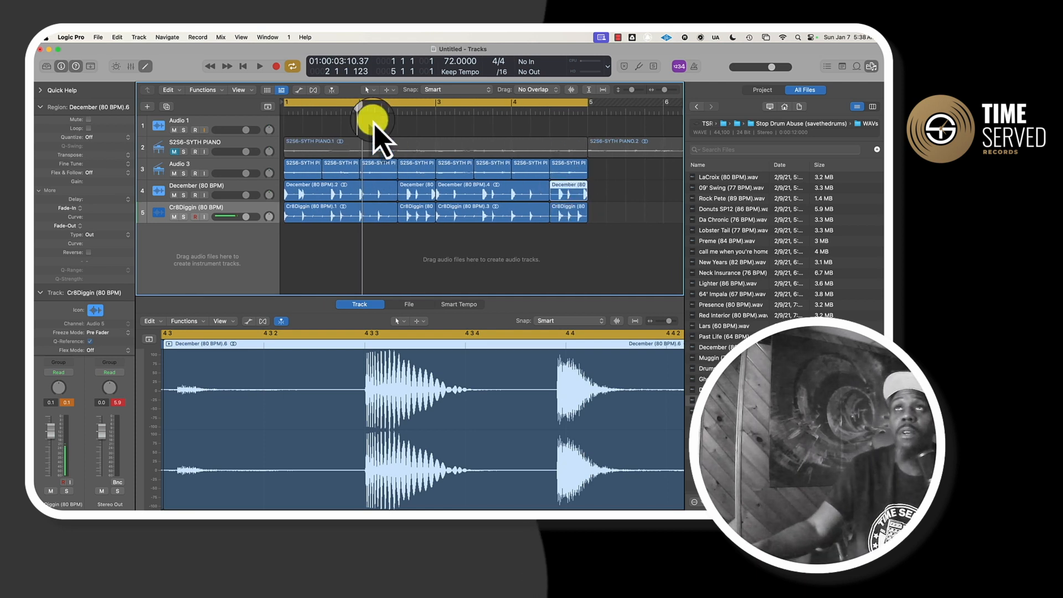
pyautogui.moveTo(363, 110); pyautogui.dragTo(280, 115)
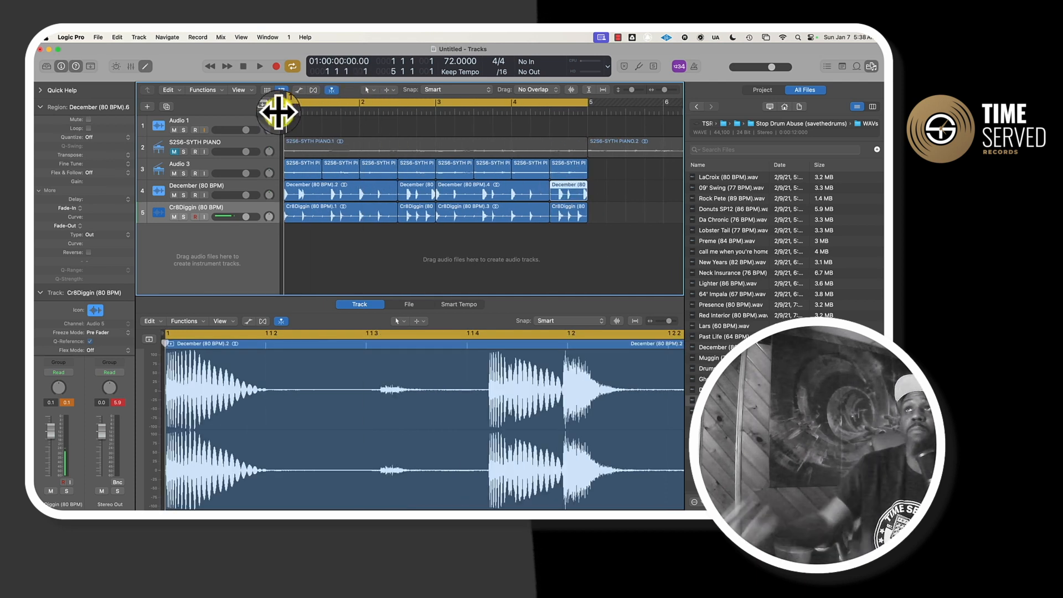
pyautogui.press('space')
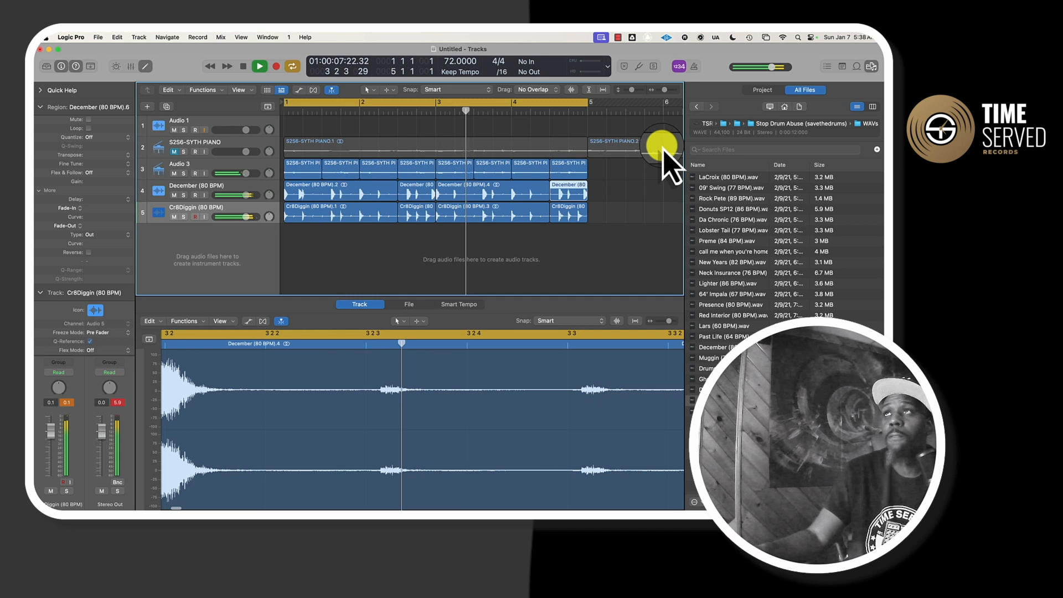
# Step: Stop playback, browse to the DECAP Percussion Loops folder and audition the fourth Respekt percussion loop
pyautogui.click(697, 106)
pyautogui.press('space')
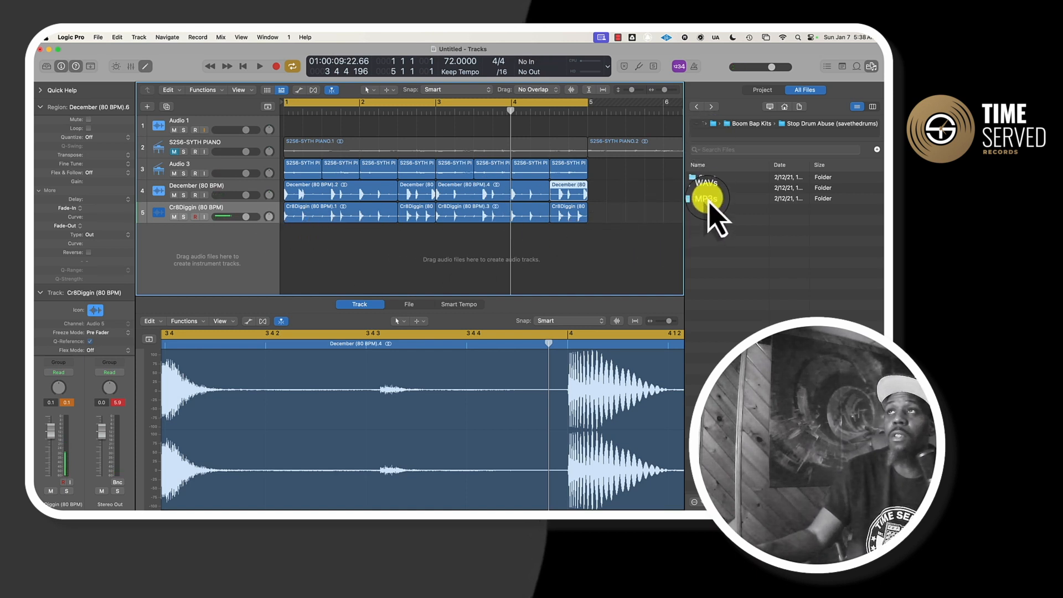
pyautogui.click(707, 185)
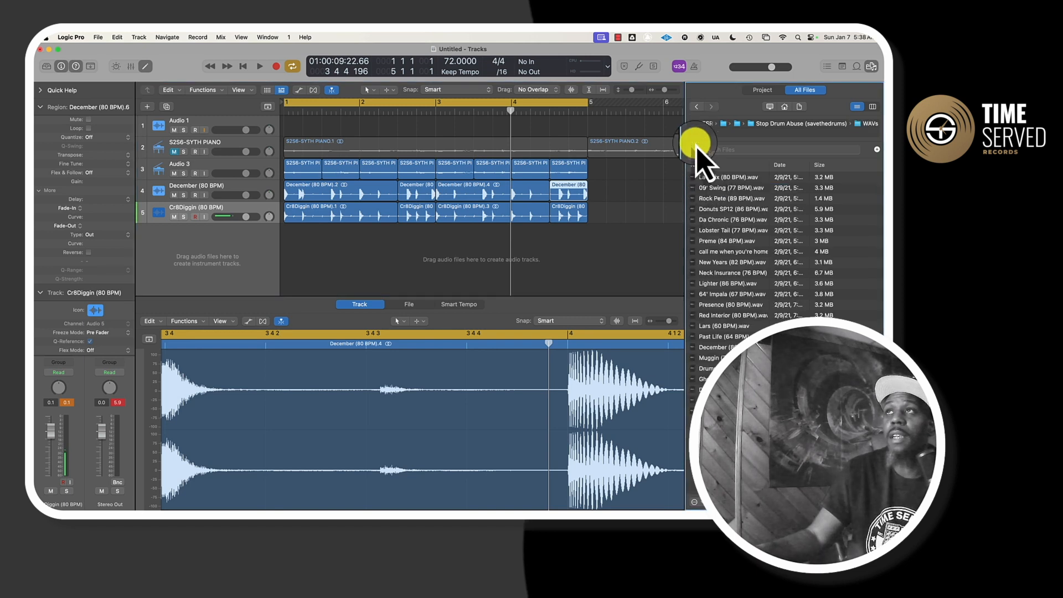
pyautogui.click(727, 210)
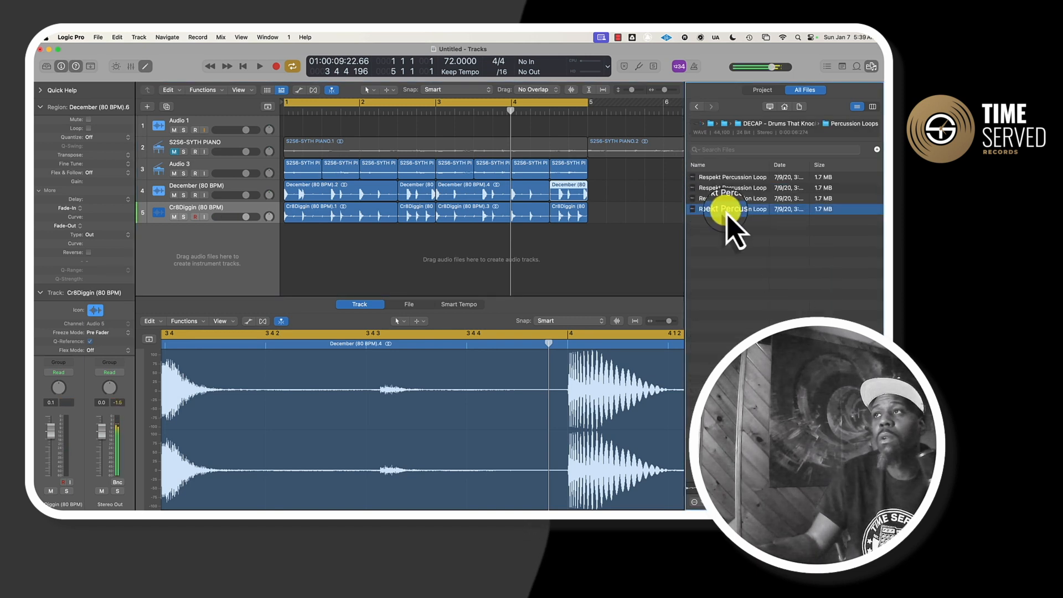
# Step: Add Respekt Percussion Loop 4 153 on a new track at bar 1, time-stretch it to bar 3 and play the beat
pyautogui.moveTo(727, 215); pyautogui.dragTo(286, 235)
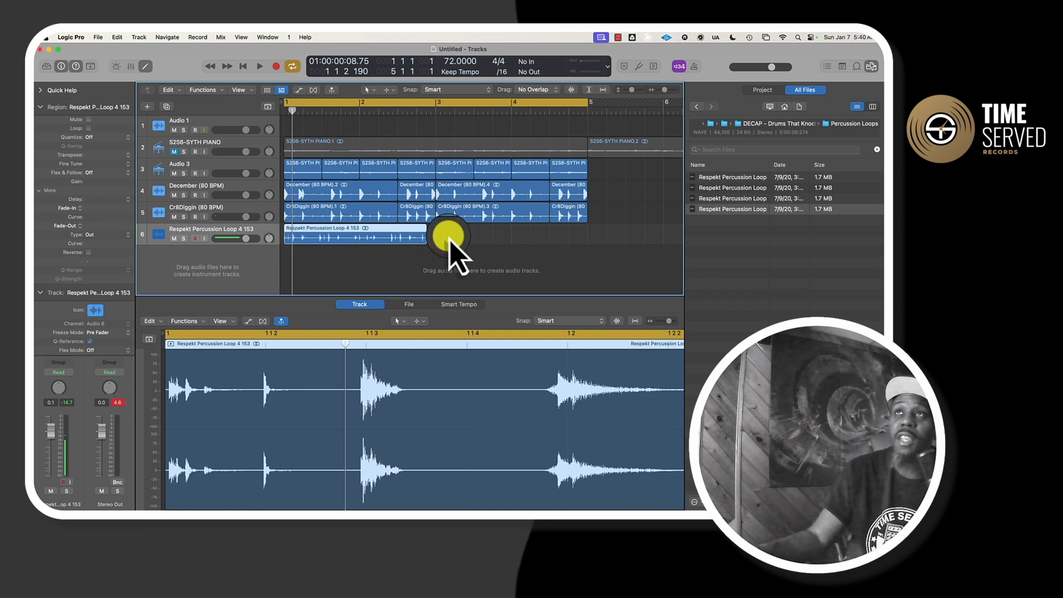
pyautogui.moveTo(425, 240); pyautogui.dragTo(433, 241)
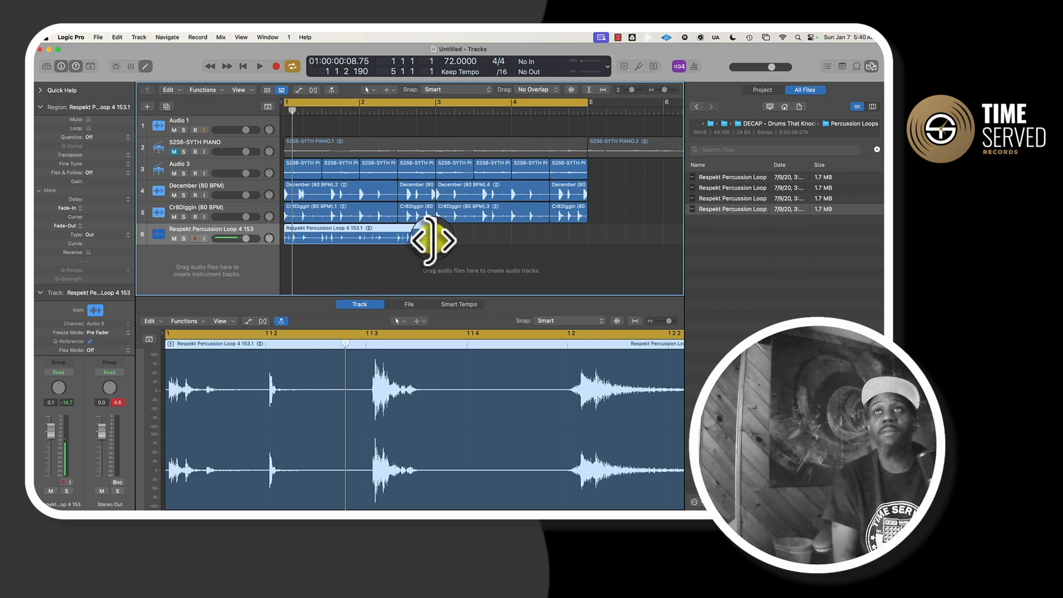
pyautogui.press('space')
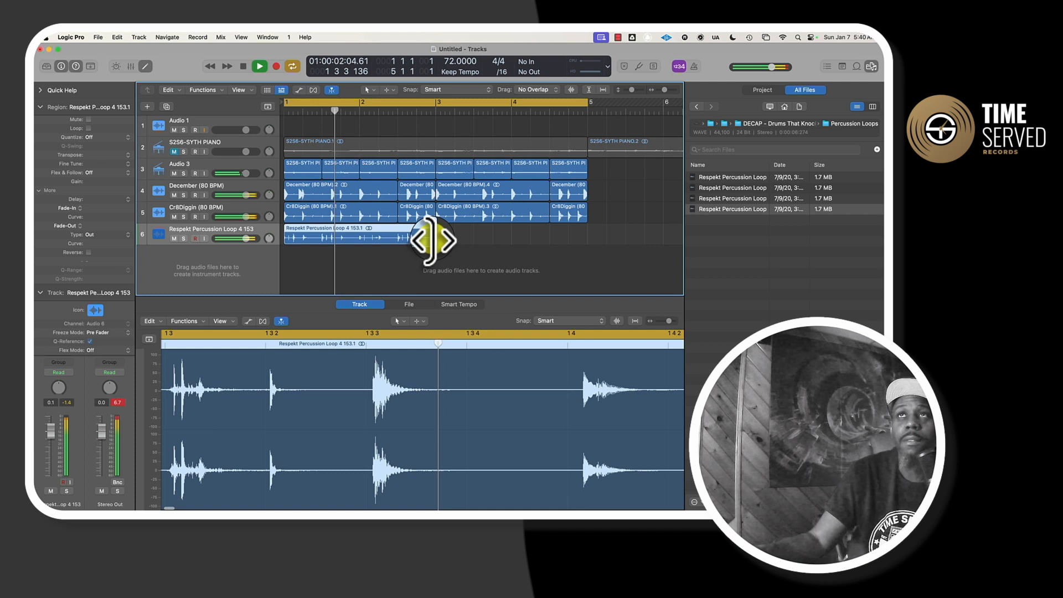
# Step: Lower the Respekt percussion track's volume to -10.2 dB and repeat its loop once to fill bars 3 and 4
pyautogui.moveTo(263, 235); pyautogui.dragTo(207, 237)
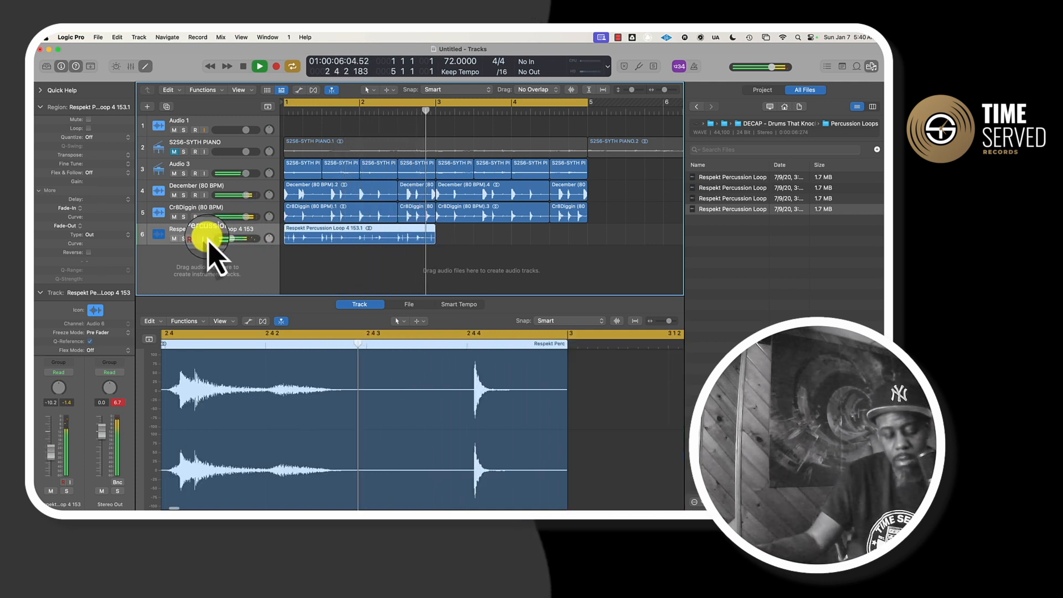
pyautogui.press('super+r')
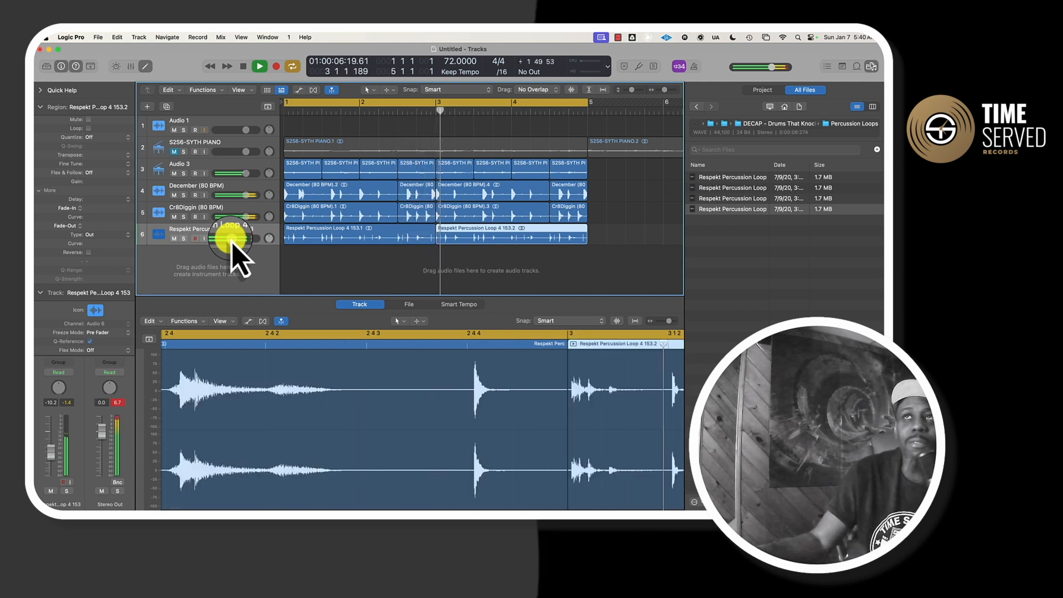
pyautogui.press('space')
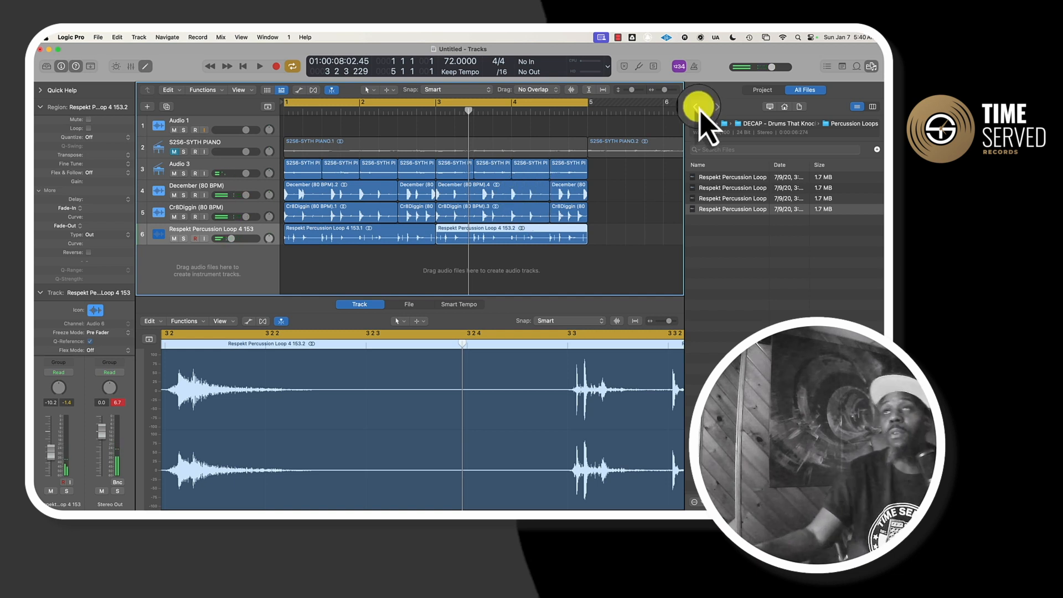
pyautogui.click(698, 107)
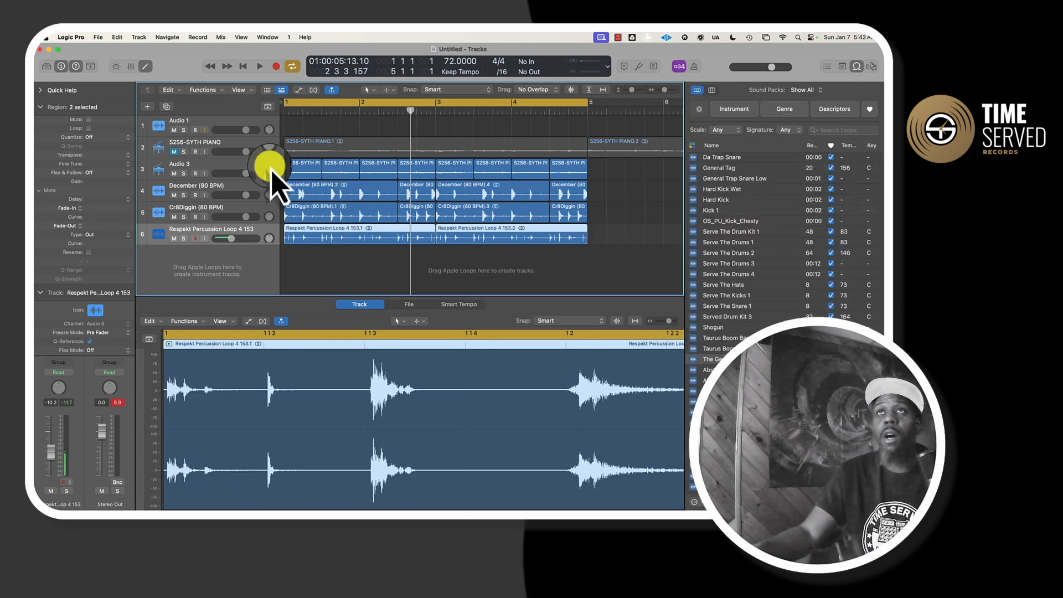
# Step: Delete the muted S2S6-SYTH PIANO track and the empty Audio 1 track
pyautogui.click(234, 146)
pyautogui.press('Delete')
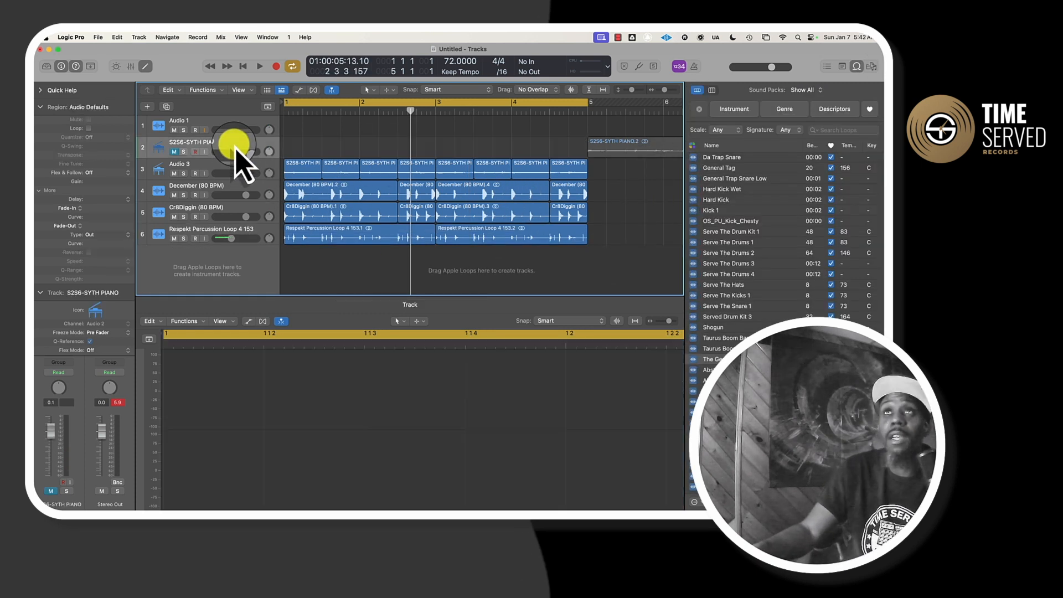
pyautogui.press('super+BackSpace')
pyautogui.click(488, 222)
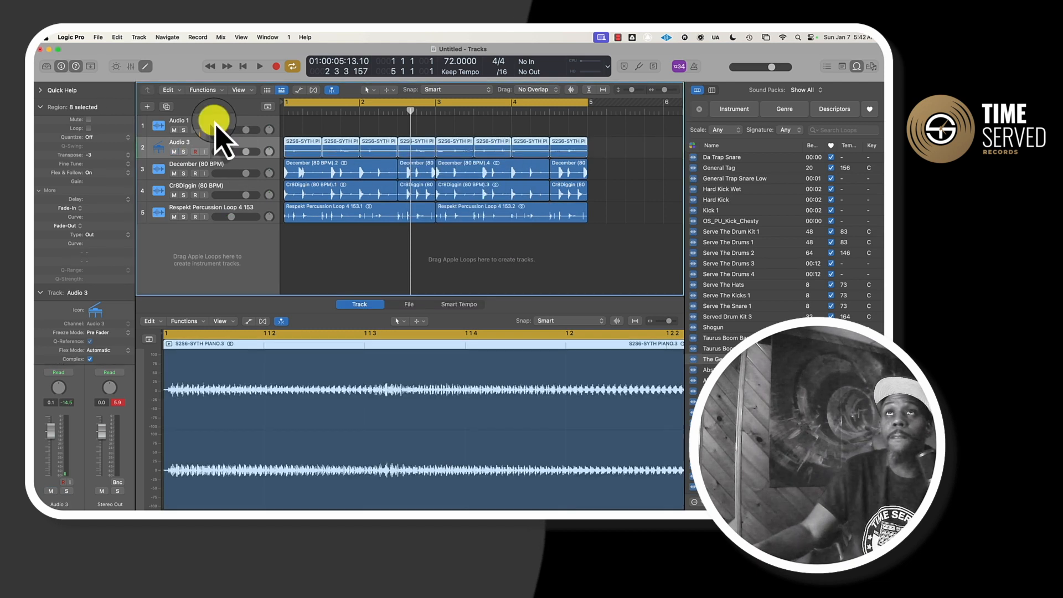
pyautogui.click(215, 121)
pyautogui.press('super+BackSpace')
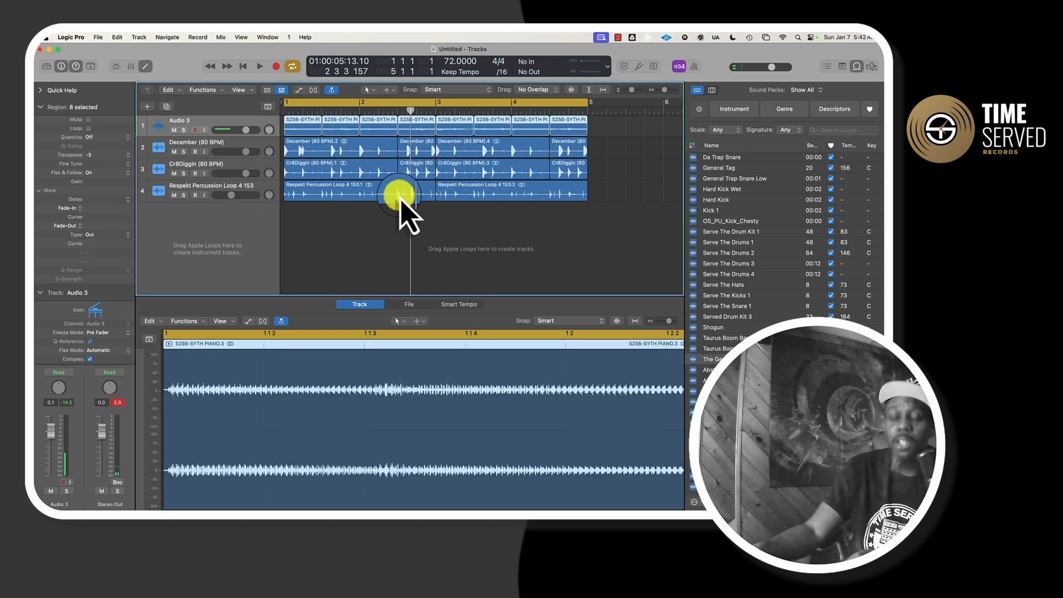
# Step: Select all regions on the four tracks and repeat the four-bar section seven times up to bar 33
pyautogui.keyDown('ctrl'); pyautogui.keyDown('alt'); pyautogui.click(352, 213); pyautogui.keyUp('alt'); pyautogui.keyUp('ctrl')
pyautogui.scroll(-8, 352, 214)
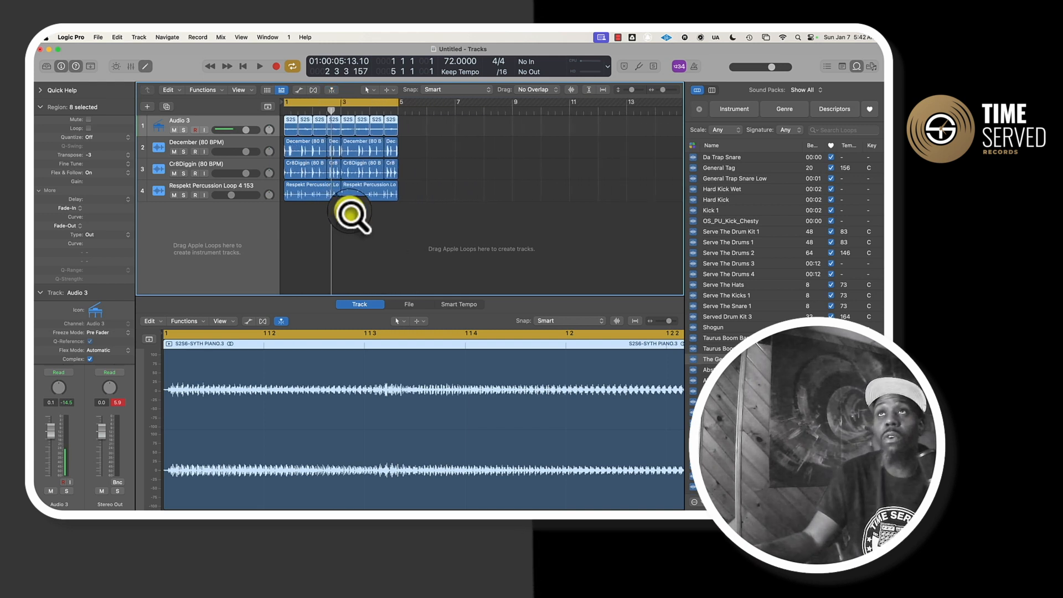
pyautogui.scroll(-2, 352, 214)
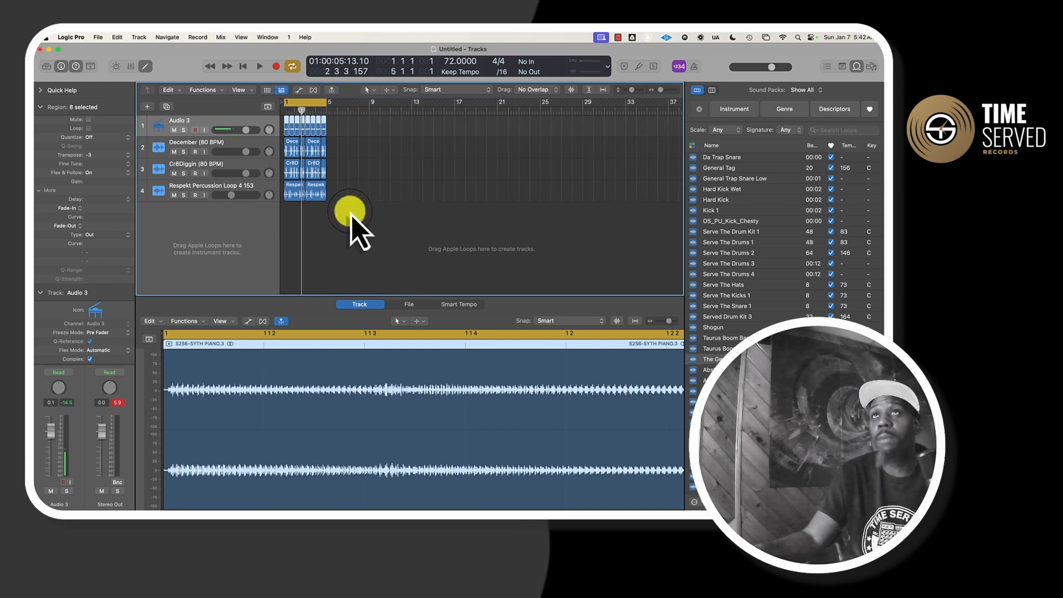
pyautogui.moveTo(389, 201); pyautogui.dragTo(267, 124)
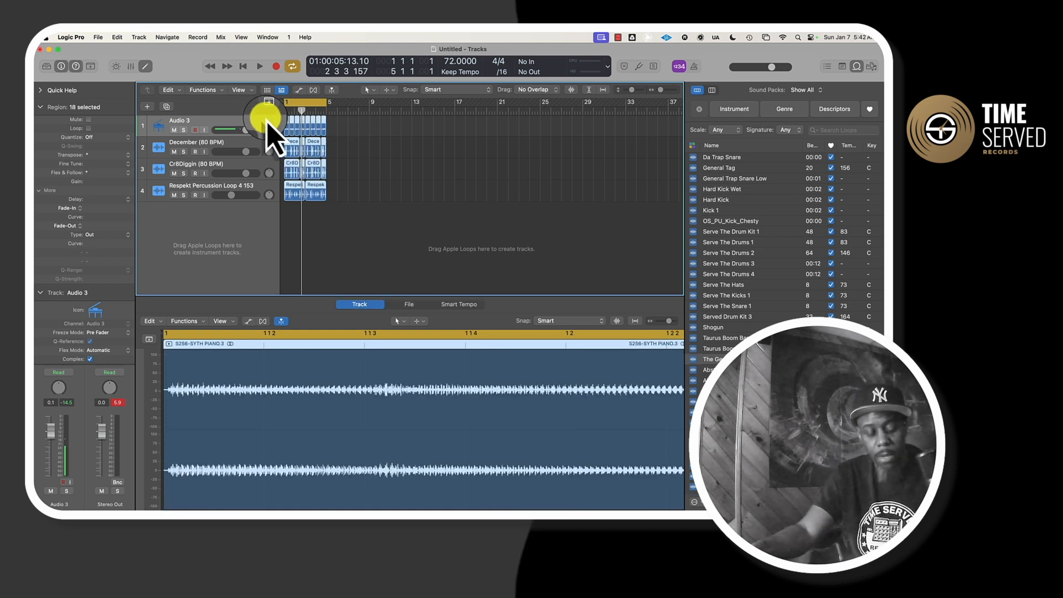
pyautogui.press('super+r')
pyautogui.press('super+r')
pyautogui.press('super+r')
pyautogui.press('super+r')
pyautogui.press('super+r')
pyautogui.press('super+r')
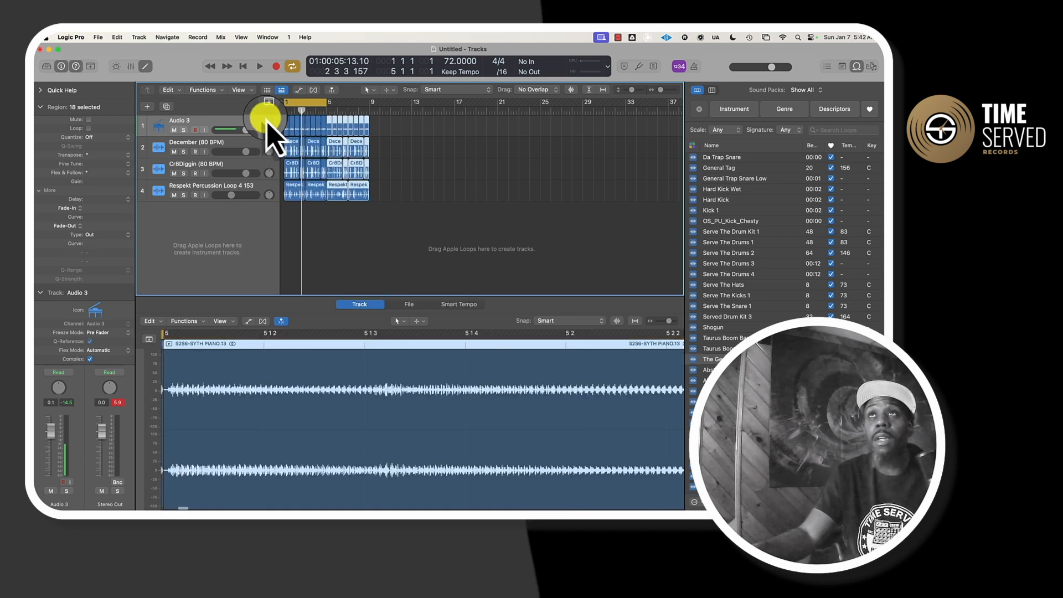
pyautogui.press('super+r')
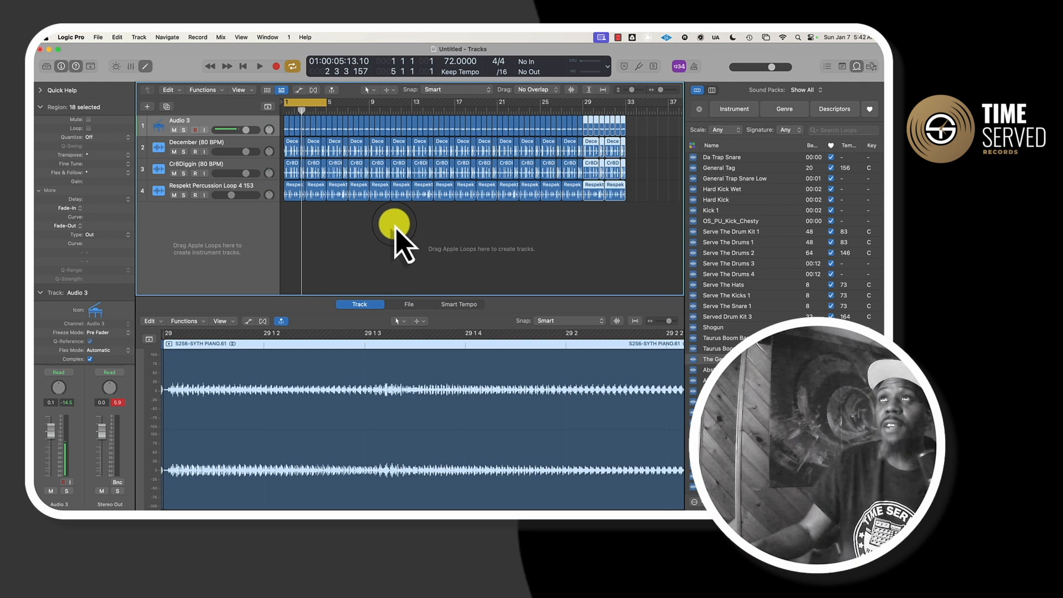
# Step: Try a cycle range of bars 1 to 25, and change it to bars 5 to 9 instead
pyautogui.moveTo(326, 105); pyautogui.dragTo(542, 101)
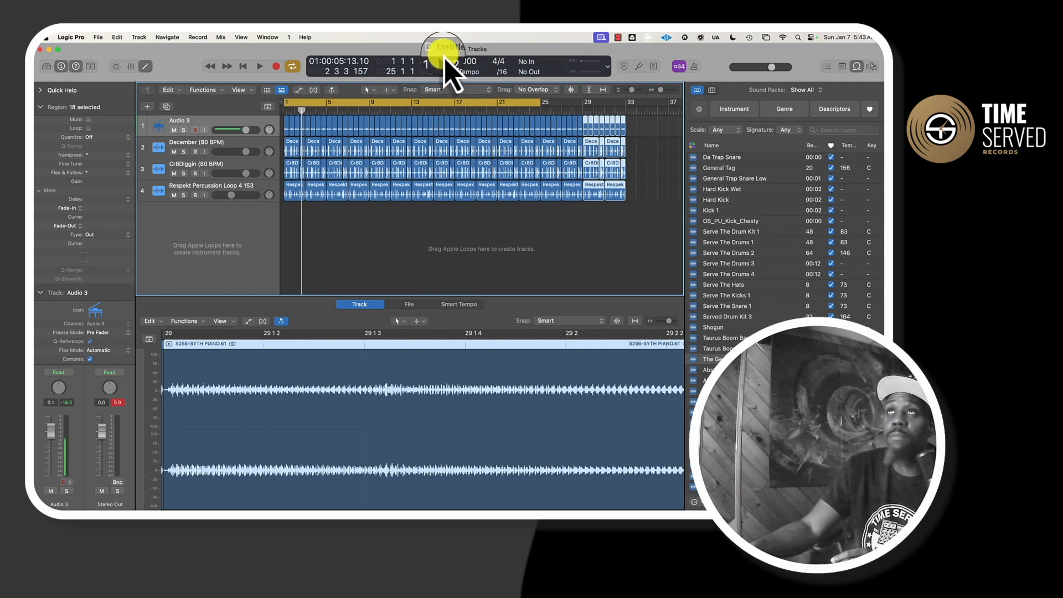
pyautogui.moveTo(542, 107); pyautogui.dragTo(330, 113)
pyautogui.press('super+Right')
pyautogui.hscroll(-7, 331, 112)
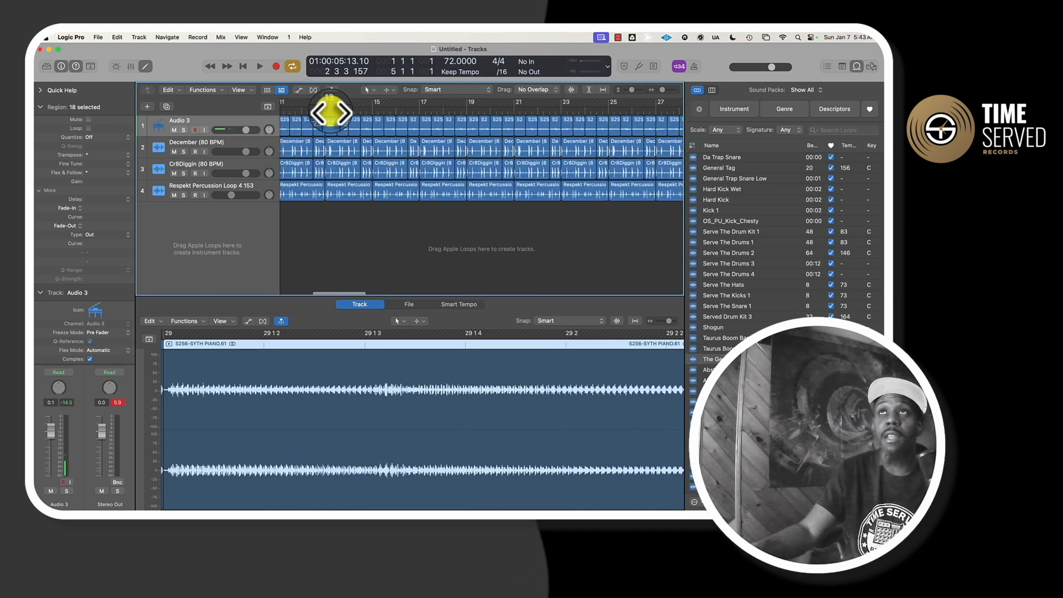
pyautogui.moveTo(344, 113); pyautogui.dragTo(440, 113)
pyautogui.press('super+Left')
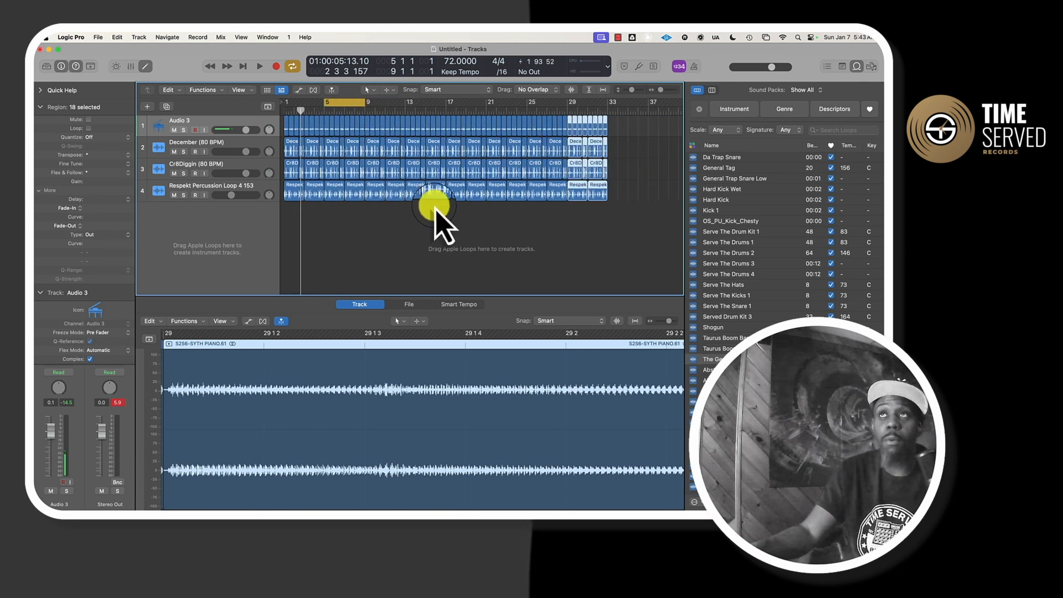
# Step: Set the cycle range to bars 1 to 21 and delete the last repeated section from bar 29 to bar 33
pyautogui.moveTo(363, 105); pyautogui.dragTo(483, 114)
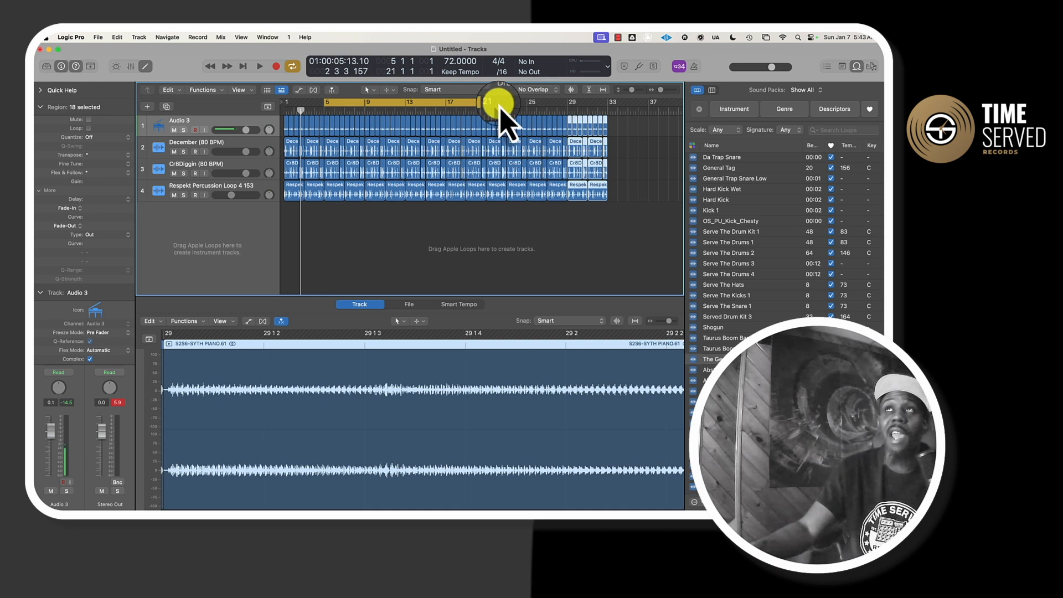
pyautogui.press('Delete')
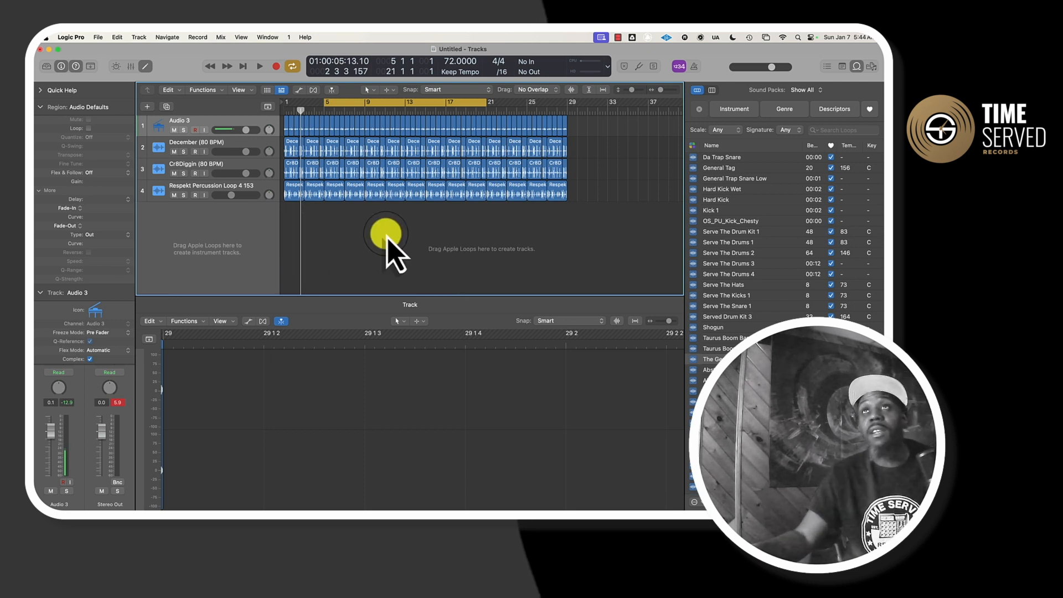
pyautogui.moveTo(326, 104); pyautogui.dragTo(282, 103)
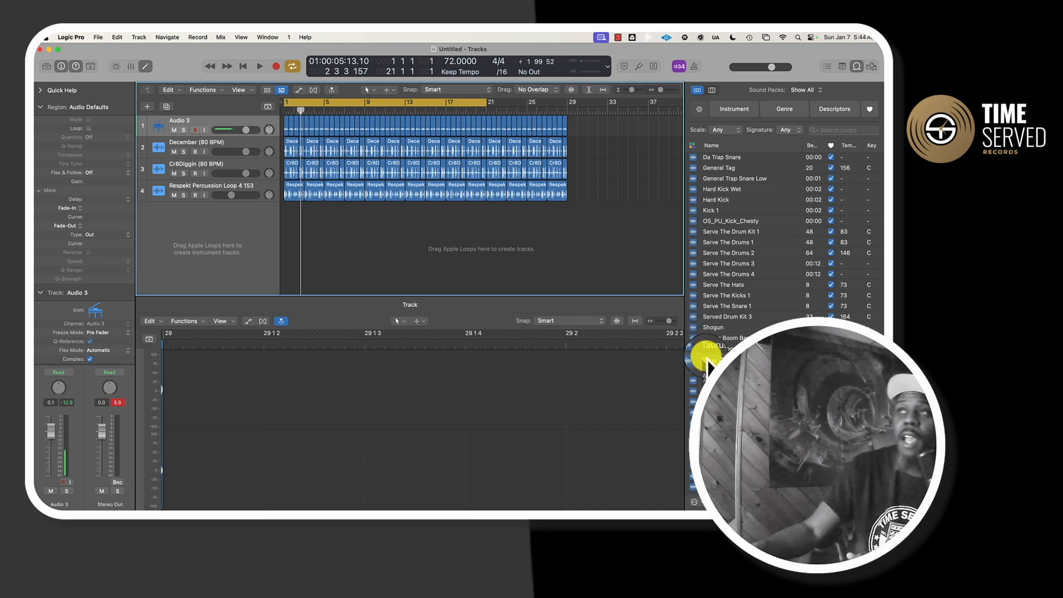
# Step: Add The General Tag loop on a new track at bar 2 and copy it to bar 6
pyautogui.moveTo(709, 366); pyautogui.dragTo(296, 267)
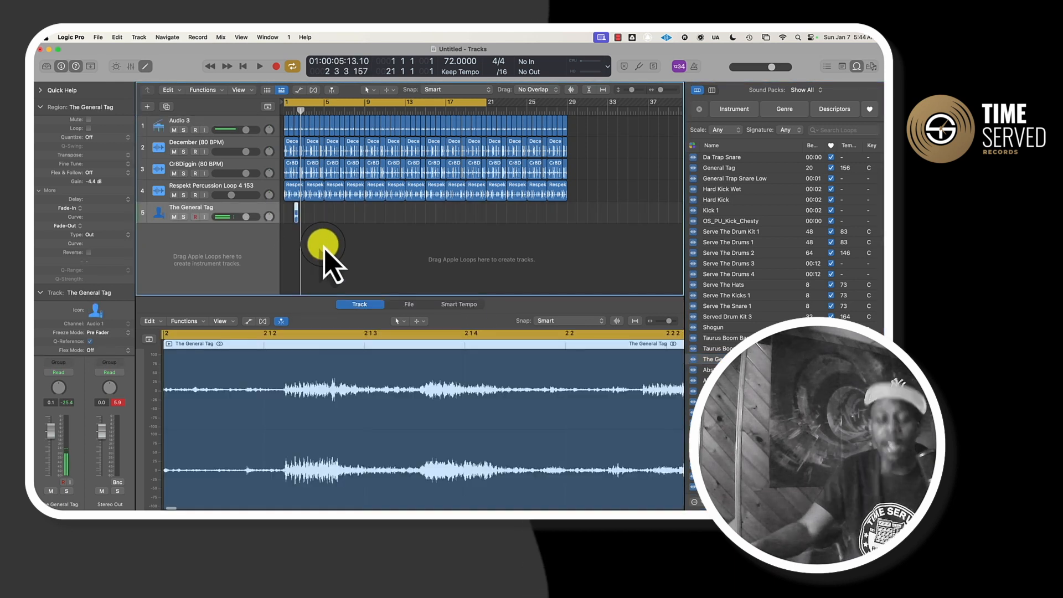
pyautogui.keyDown('ctrl'); pyautogui.keyDown('alt'); pyautogui.click(323, 247); pyautogui.keyUp('alt'); pyautogui.keyUp('ctrl')
pyautogui.scroll(-10, 323, 245)
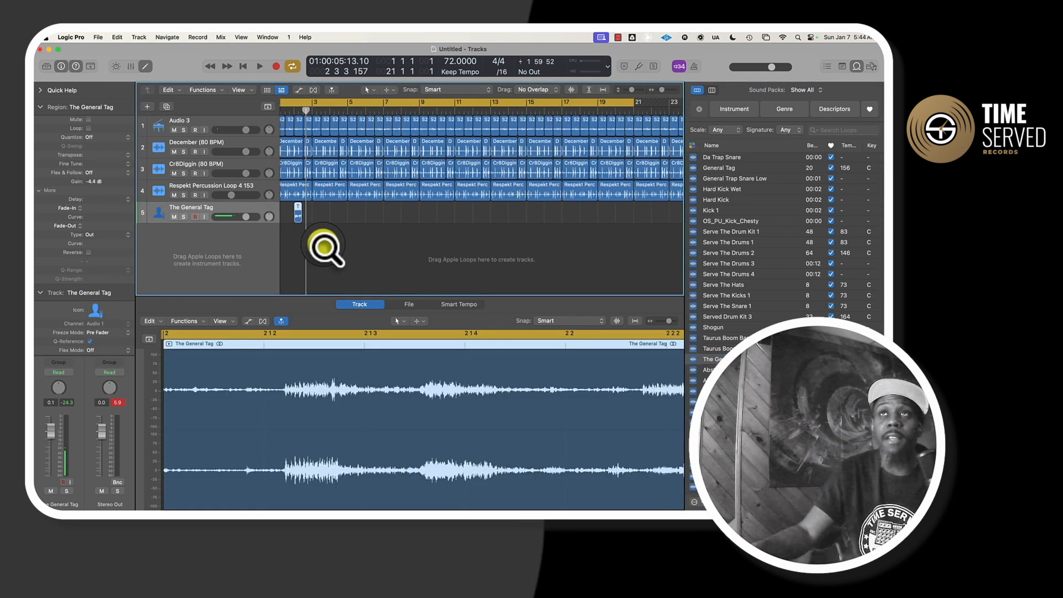
pyautogui.keyDown('ctrl'); pyautogui.keyDown('alt'); pyautogui.click(324, 247); pyautogui.keyUp('alt'); pyautogui.keyUp('ctrl')
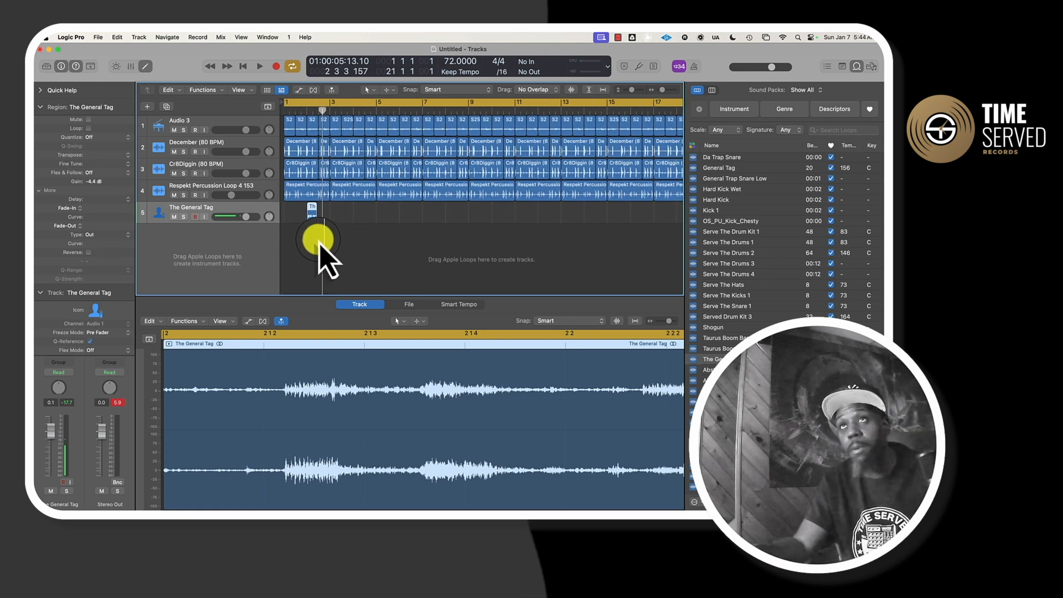
pyautogui.moveTo(313, 216)
pyautogui.mouseDown()
pyautogui.moveTo(409, 224)
pyautogui.moveTo(415, 245)
pyautogui.moveTo(303, 221)
pyautogui.mouseUp()
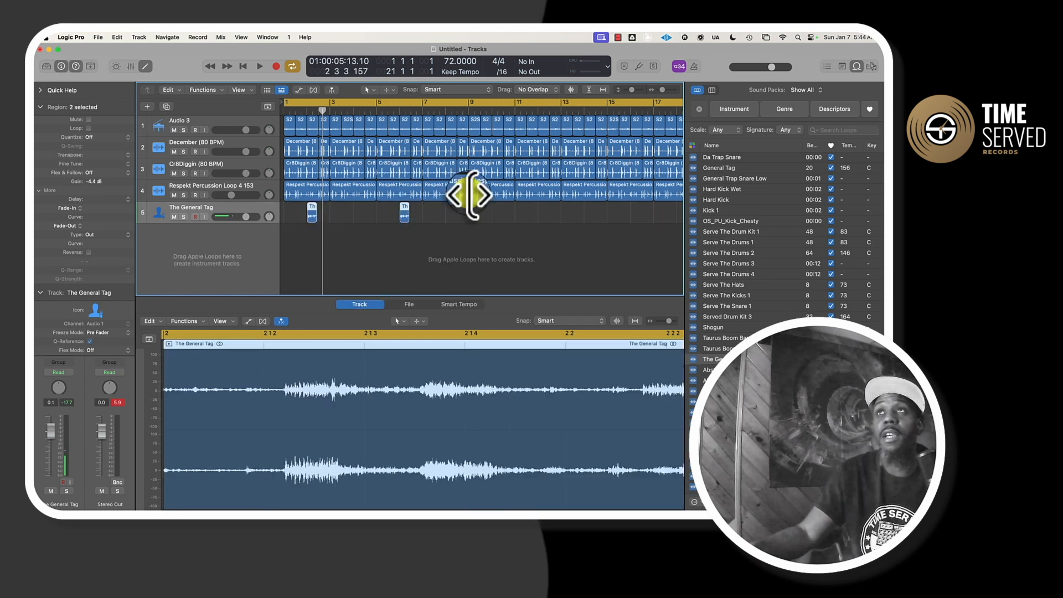
# Step: Copy the tag regions on The General Tag track to bars 10, 14, 18, 22, 26 and 30
pyautogui.click(491, 110)
pyautogui.press('super+v')
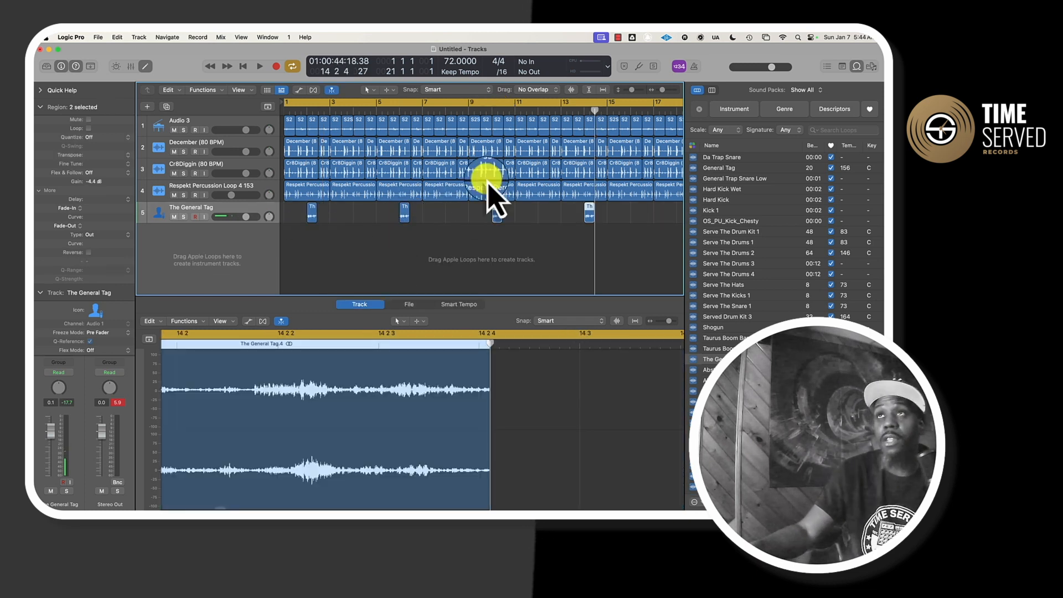
pyautogui.moveTo(607, 253); pyautogui.dragTo(304, 225)
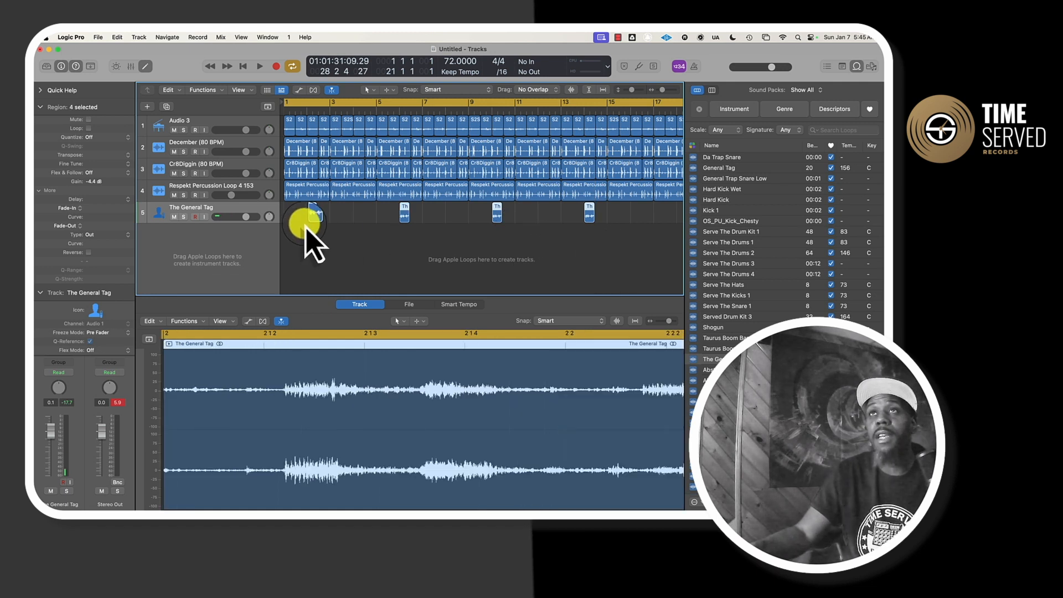
pyautogui.hscroll(5, 613, 218)
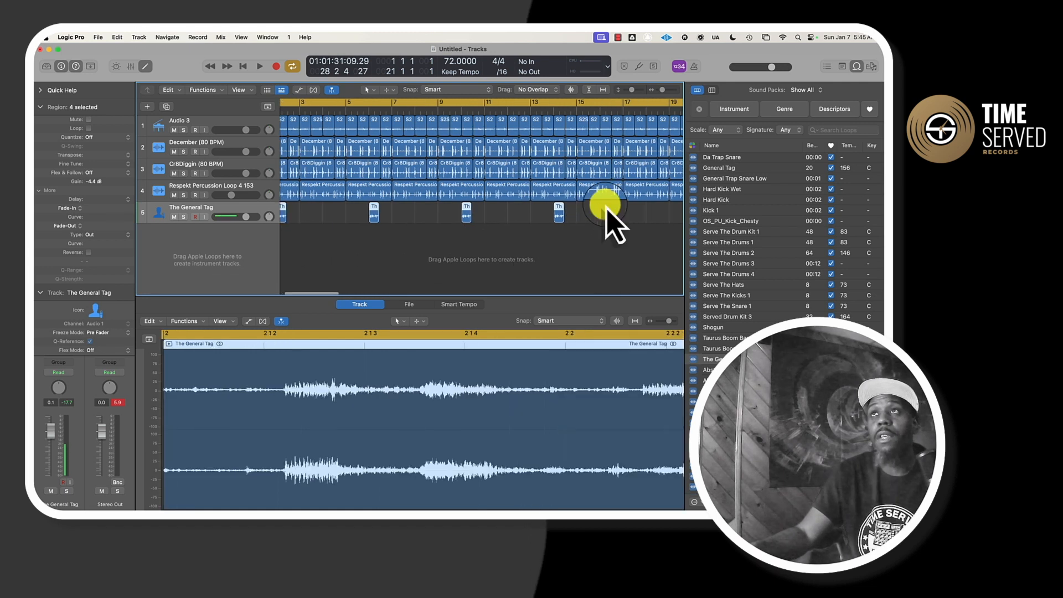
pyautogui.click(545, 106)
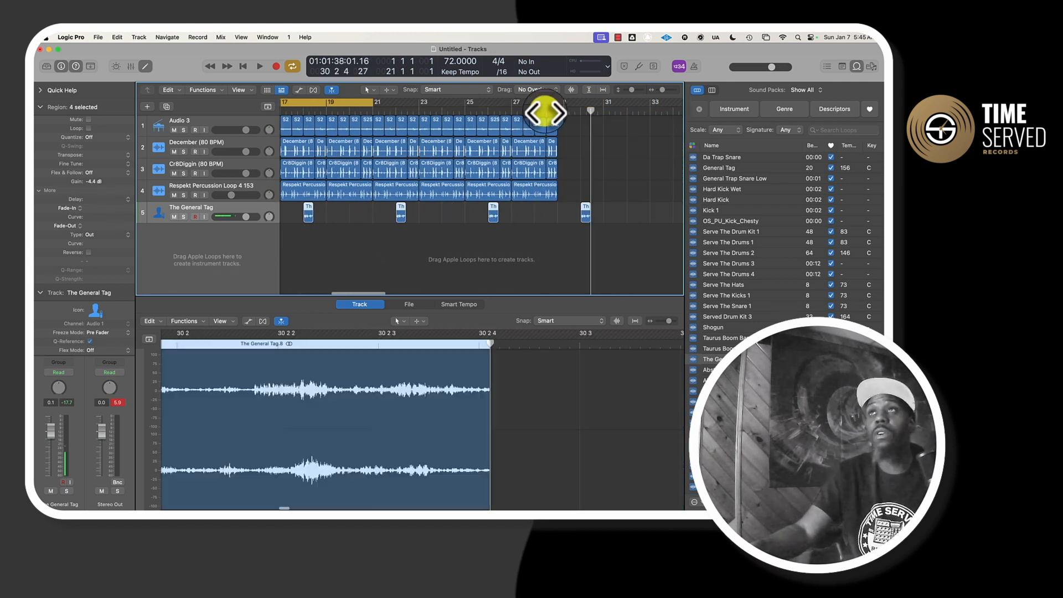
pyautogui.hscroll(3, 548, 130)
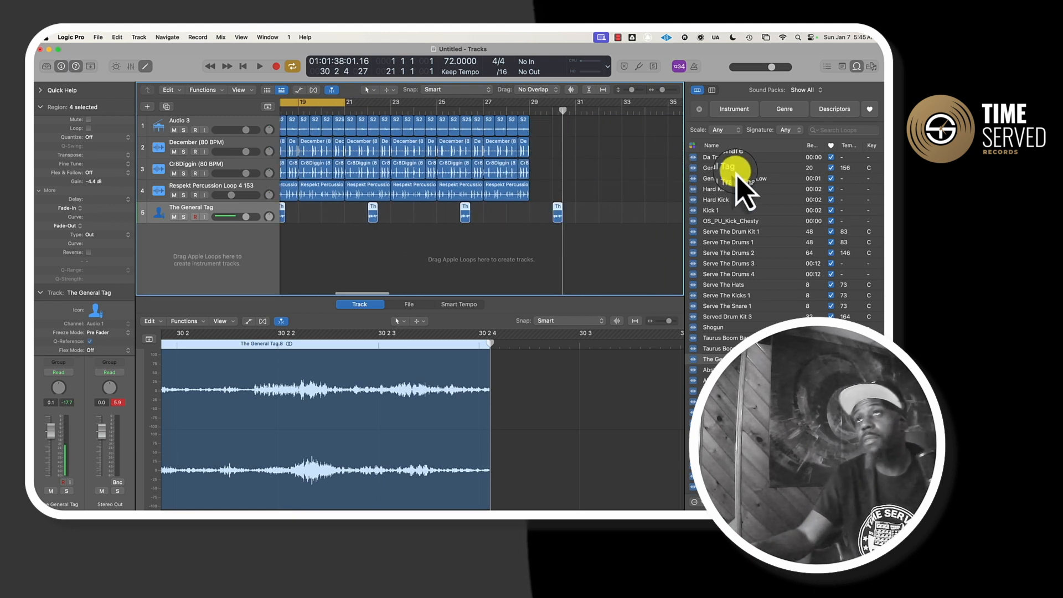
pyautogui.hscroll(-10, 451, 207)
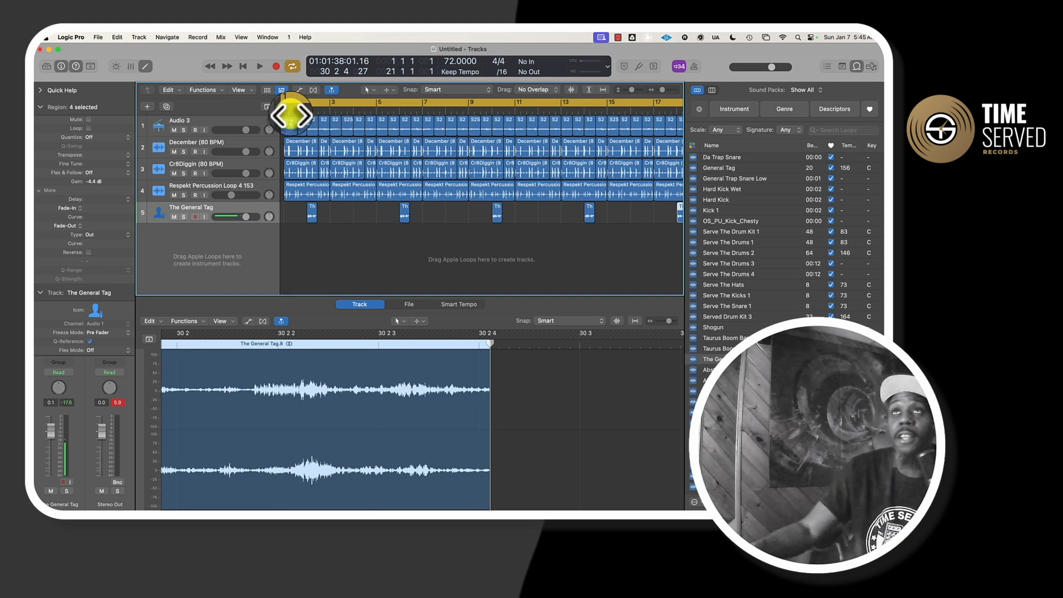
# Step: Delete the opening December and Cr8Diggin regions that start at bar 1
pyautogui.click(294, 150)
pyautogui.press('Delete')
pyautogui.press('Delete')
pyautogui.press('Escape')
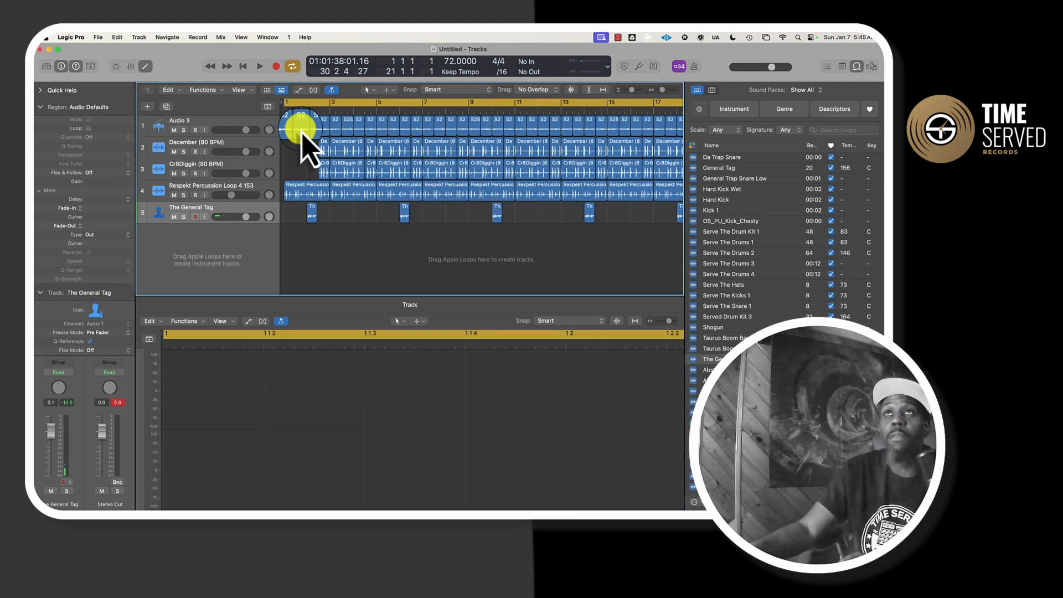
# Step: Split the first Respekt percussion region at bar 2 and delete its first bar
pyautogui.click(295, 189)
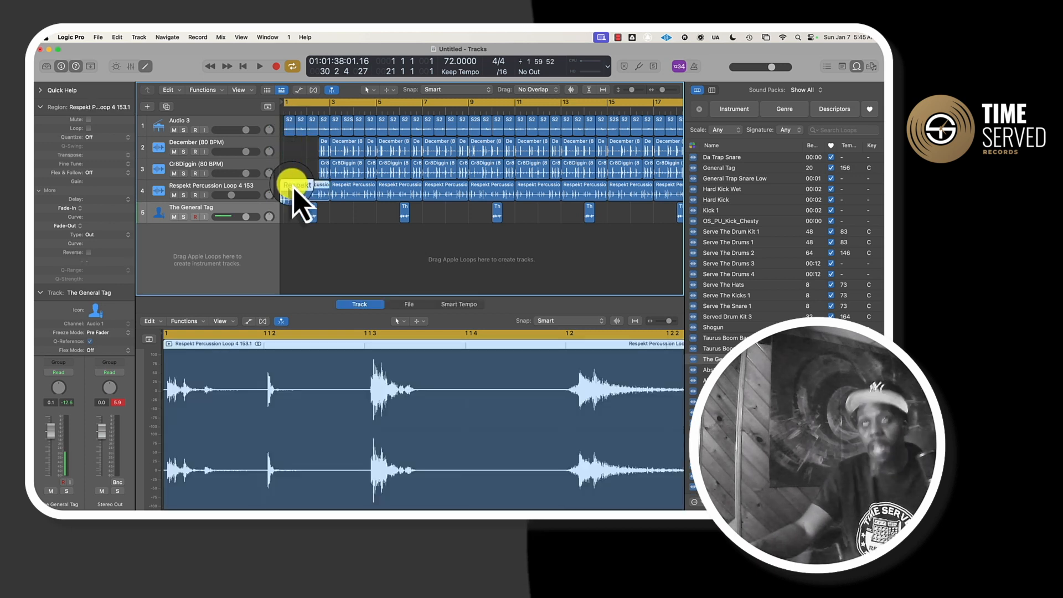
pyautogui.press('t')
pyautogui.press('i')
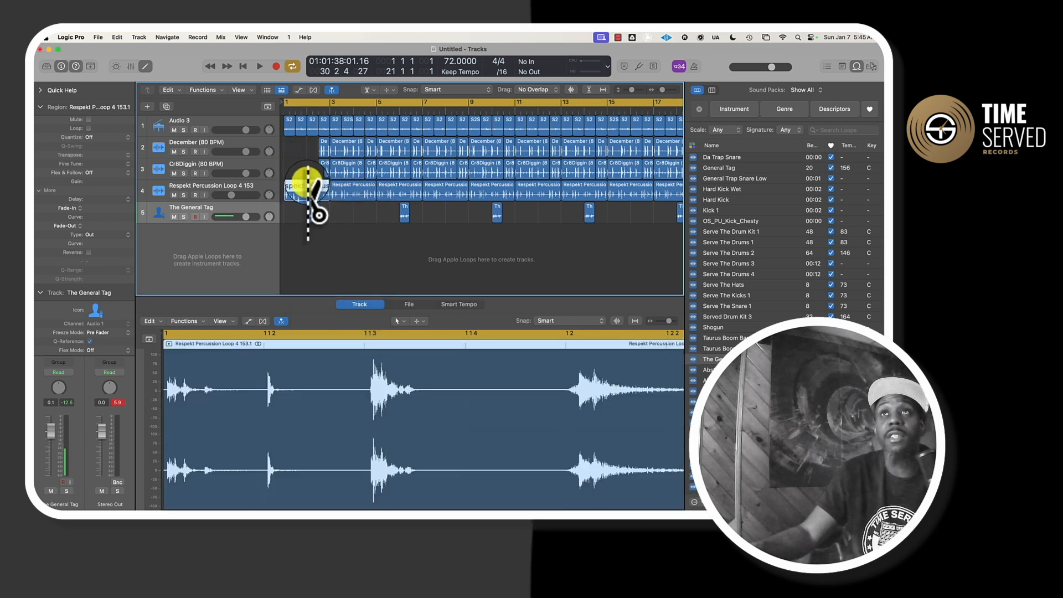
pyautogui.click(308, 188)
pyautogui.press('t')
pyautogui.press('t')
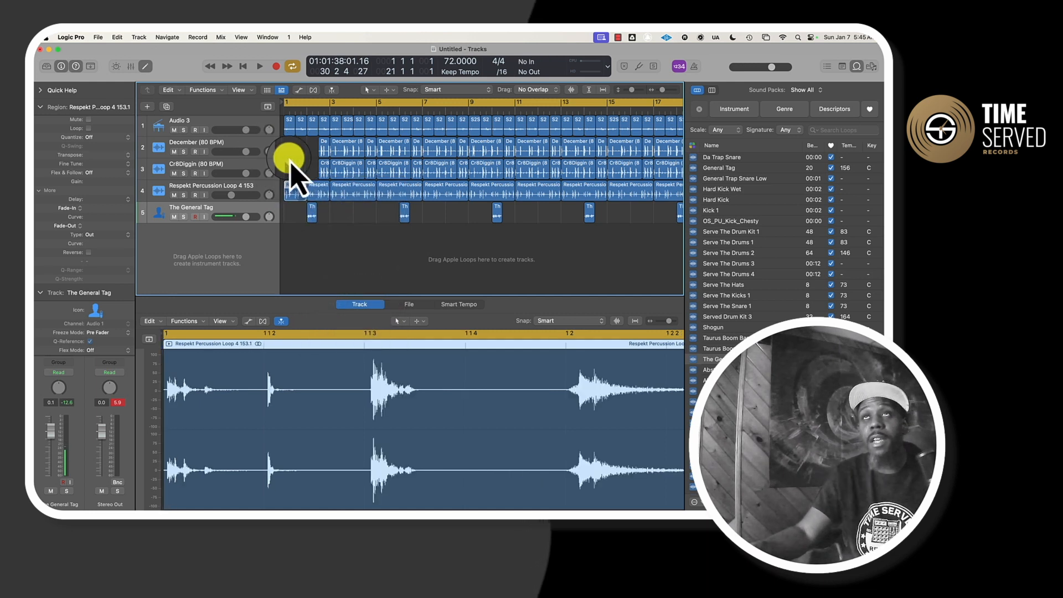
pyautogui.press('Delete')
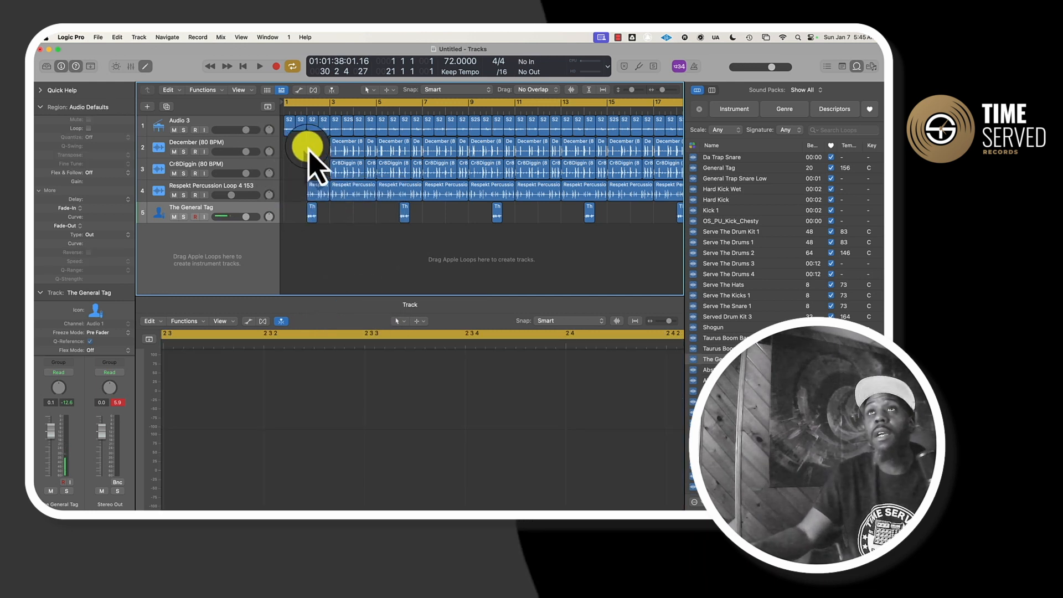
# Step: Delete the remaining December, Cr8Diggin and Respekt regions before bar 5 and play the arrangement
pyautogui.moveTo(308, 147); pyautogui.dragTo(368, 169)
pyautogui.press('Delete')
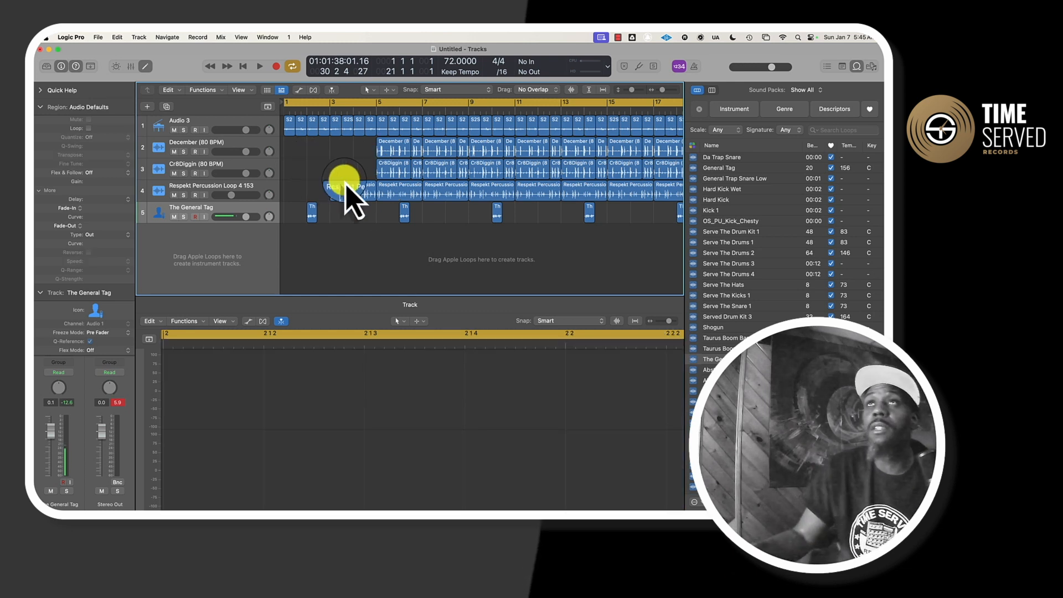
pyautogui.press('space')
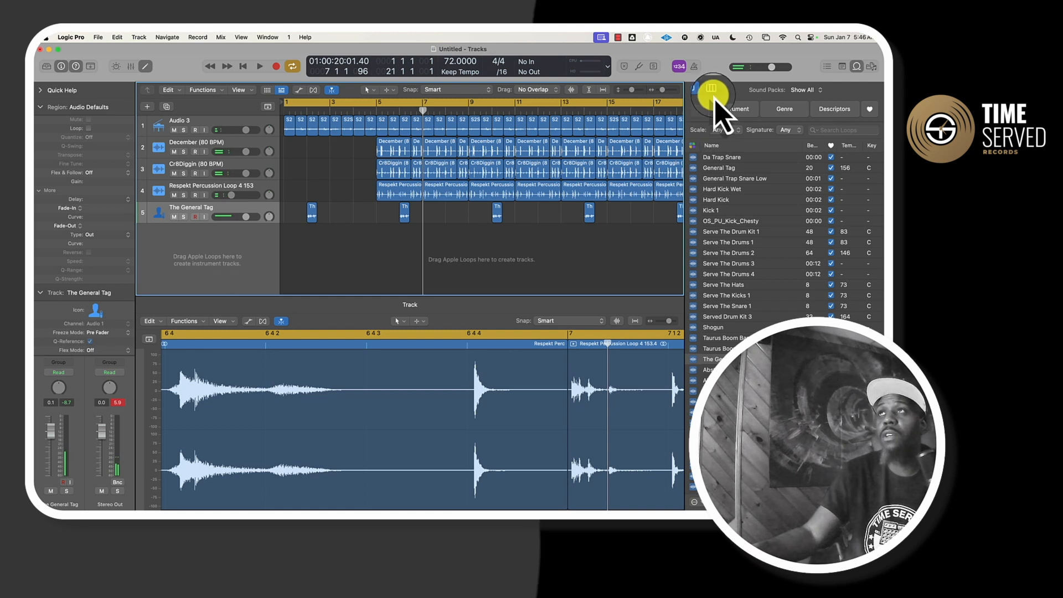
# Step: Audition the drum rolls in the ROLLS folder and add EGGROLLZ.wav on a new track just before bar 5
pyautogui.press('f')
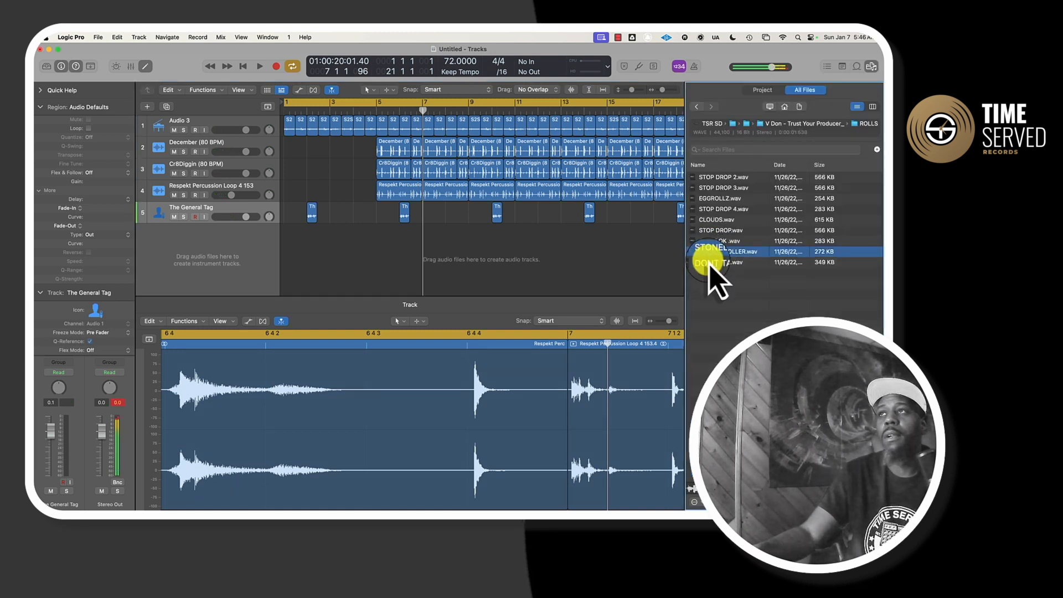
pyautogui.click(711, 262)
pyautogui.click(711, 178)
pyautogui.click(710, 188)
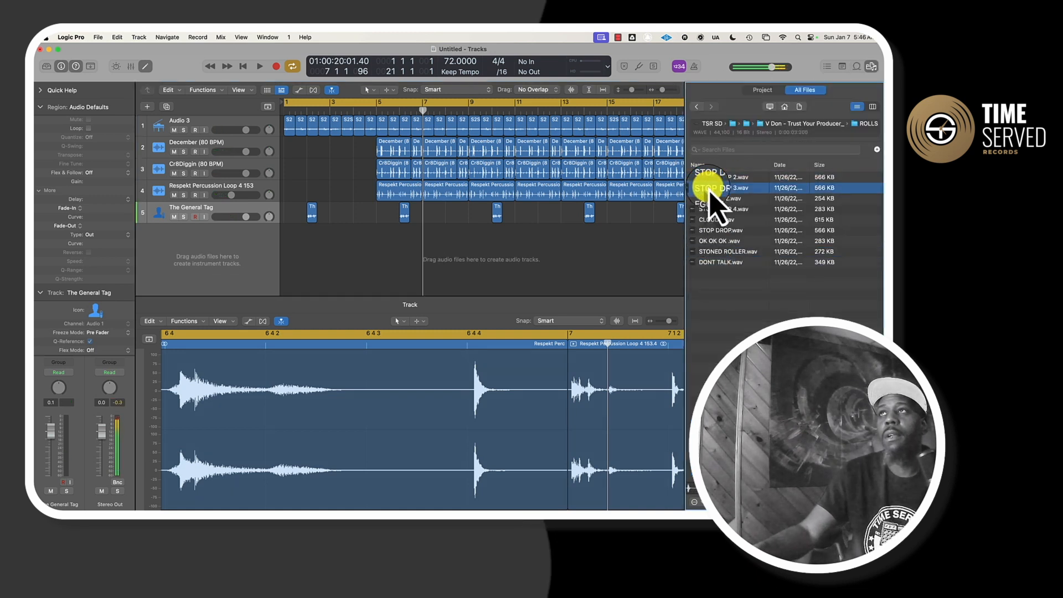
pyautogui.moveTo(710, 211); pyautogui.dragTo(369, 261)
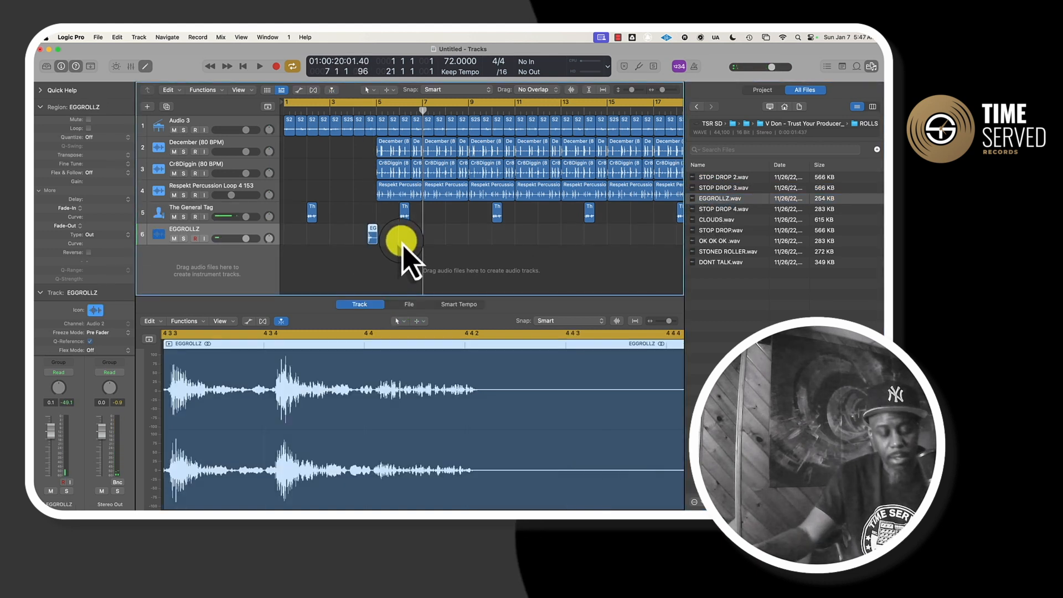
# Step: Lengthen the EGGROLLZ region to two beats, start it on beat 4 of bar 4, and play the transition into bar 5
pyautogui.keyDown('ctrl'); pyautogui.keyDown('alt'); pyautogui.click(403, 243); pyautogui.keyUp('alt'); pyautogui.keyUp('ctrl')
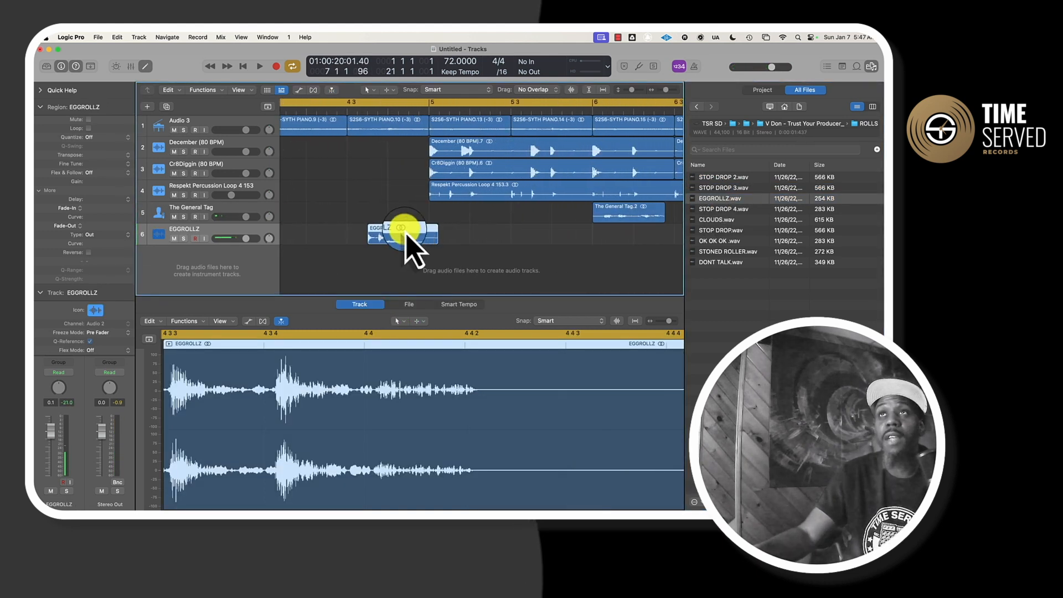
pyautogui.moveTo(403, 244); pyautogui.dragTo(382, 245)
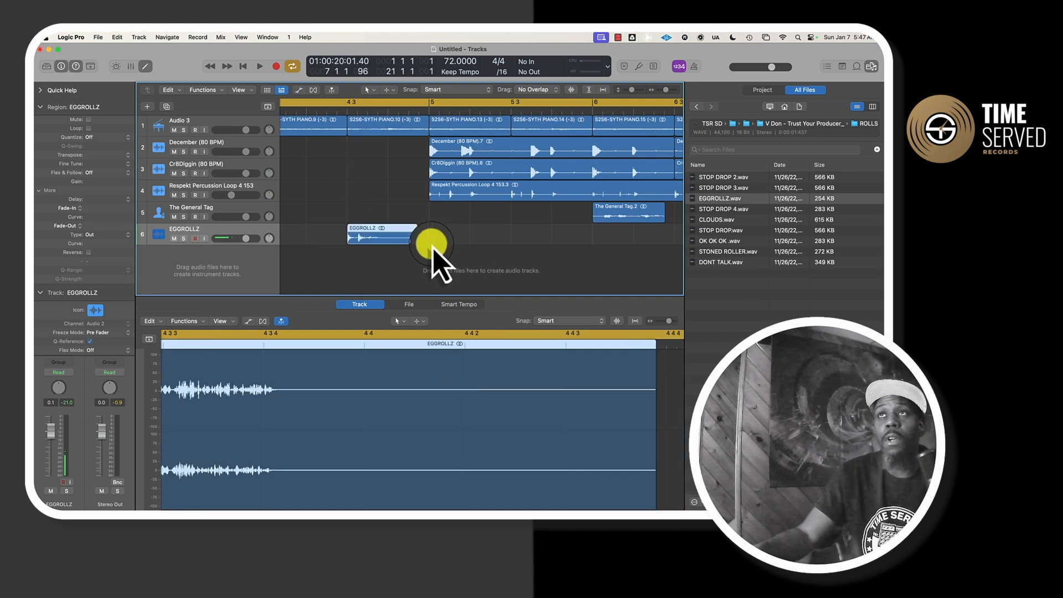
pyautogui.moveTo(415, 240); pyautogui.dragTo(427, 241)
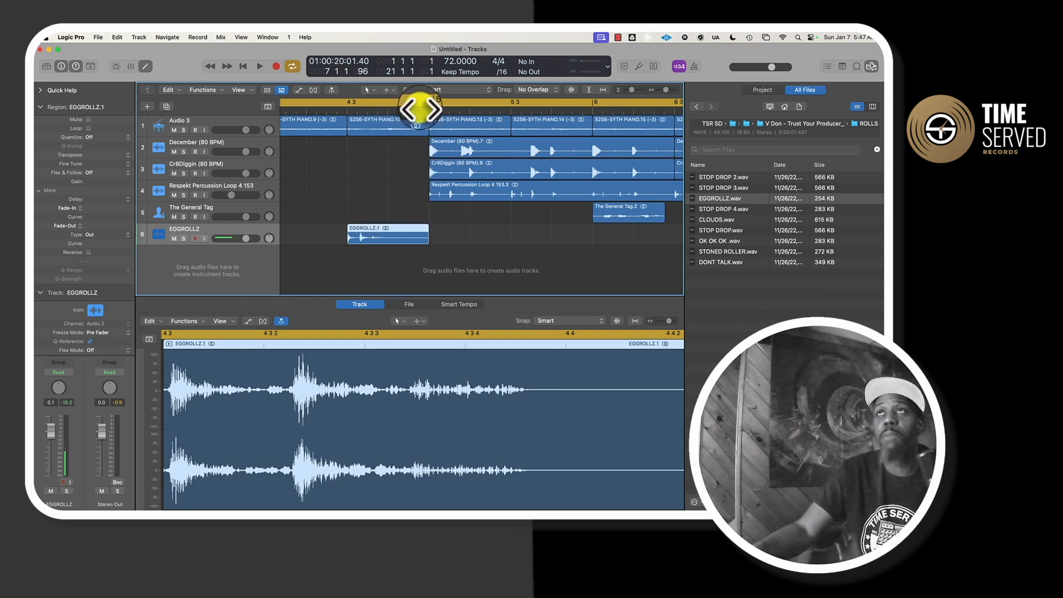
pyautogui.moveTo(377, 228); pyautogui.dragTo(419, 232)
pyautogui.press('space')
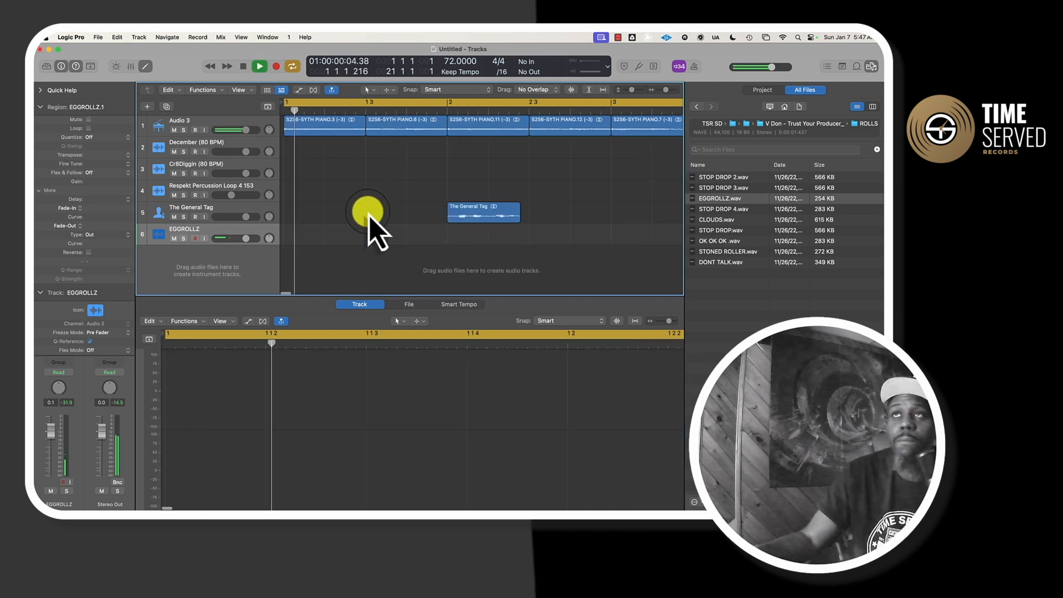
pyautogui.scroll(-5, 370, 214)
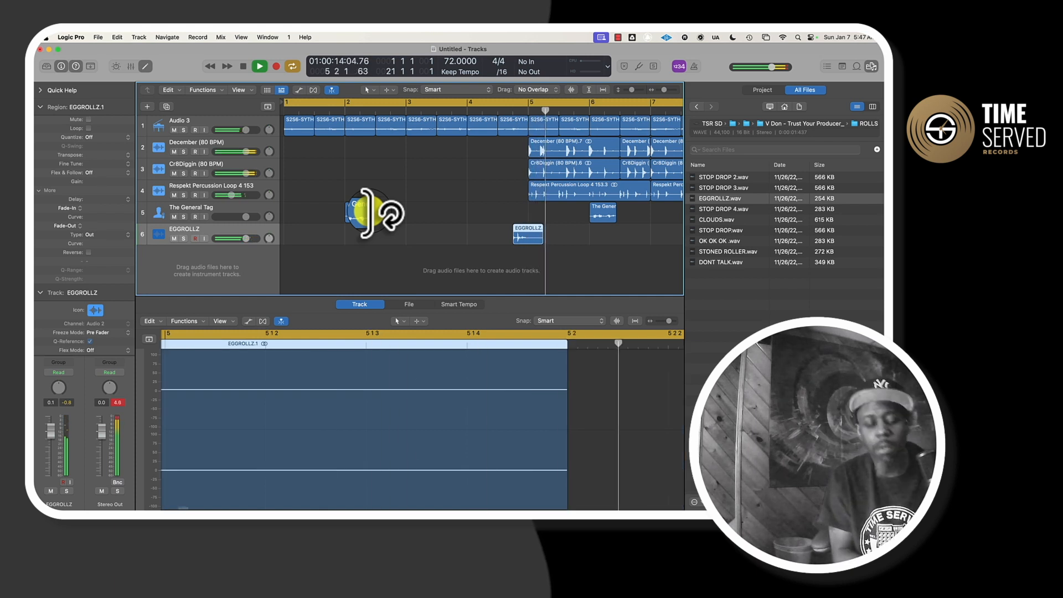
pyautogui.press('space')
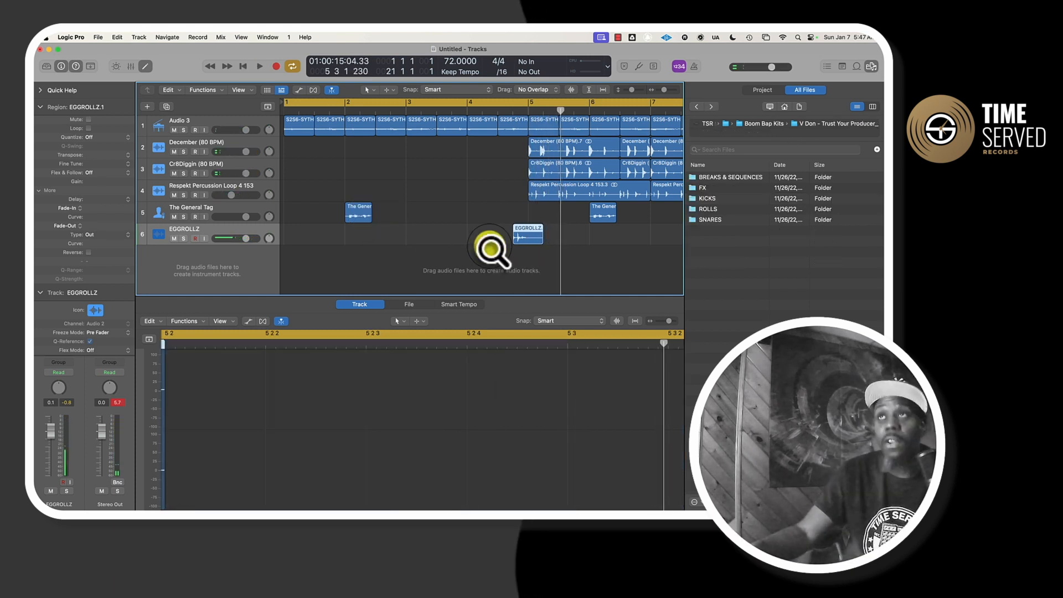
# Step: Copy the EGGROLLZ roll to beat 4 of bar 8, and paste both rolls to the ends of bars 12 and 16
pyautogui.scroll(-5, 491, 248)
pyautogui.scroll(-5, 491, 248)
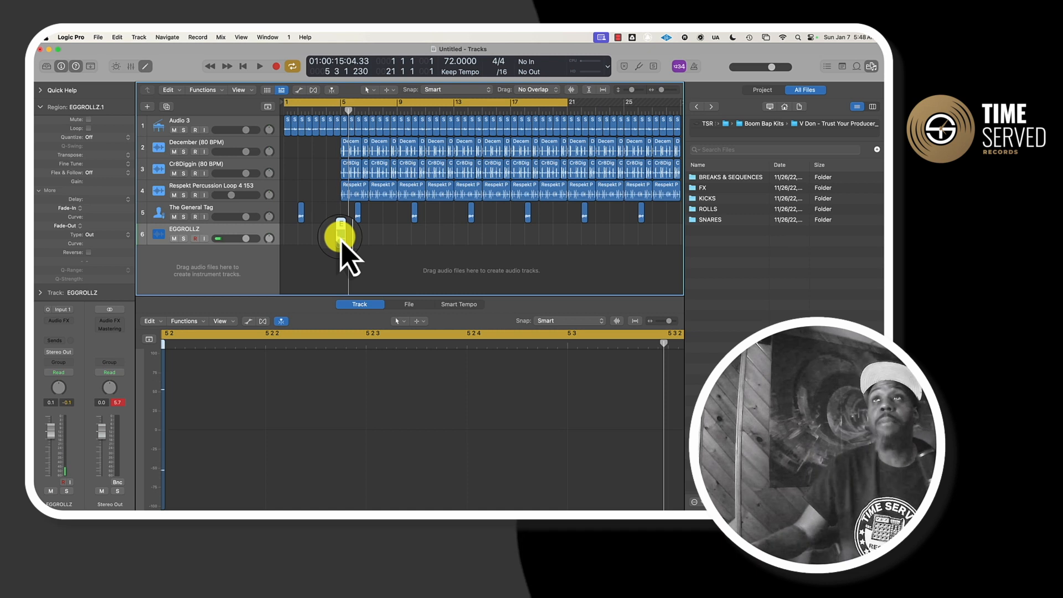
pyautogui.moveTo(341, 242); pyautogui.dragTo(395, 254)
pyautogui.click(340, 238)
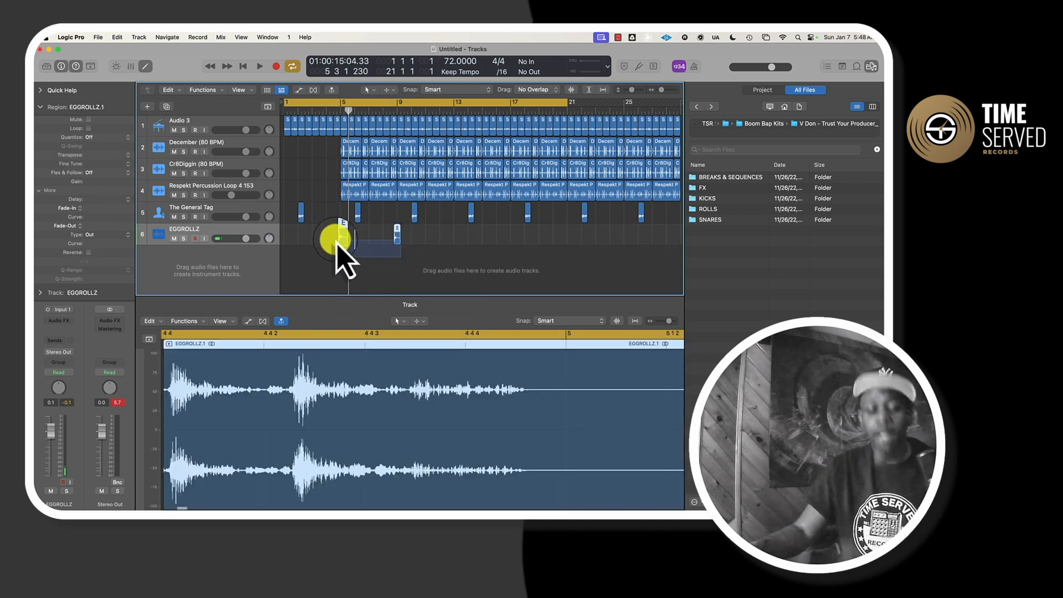
pyautogui.click(451, 110)
pyautogui.click(451, 109)
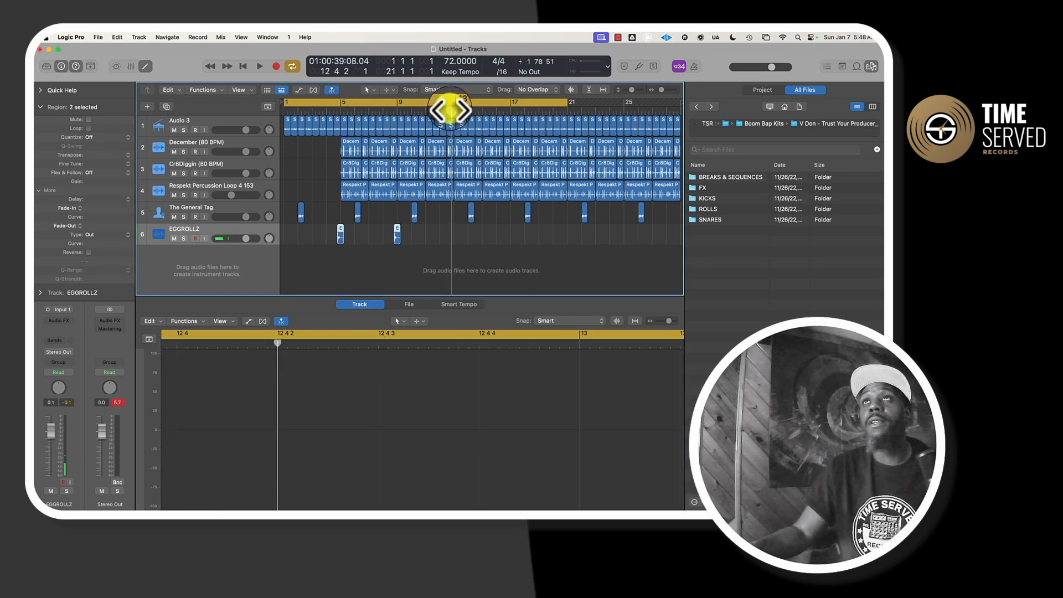
pyautogui.press('super+v')
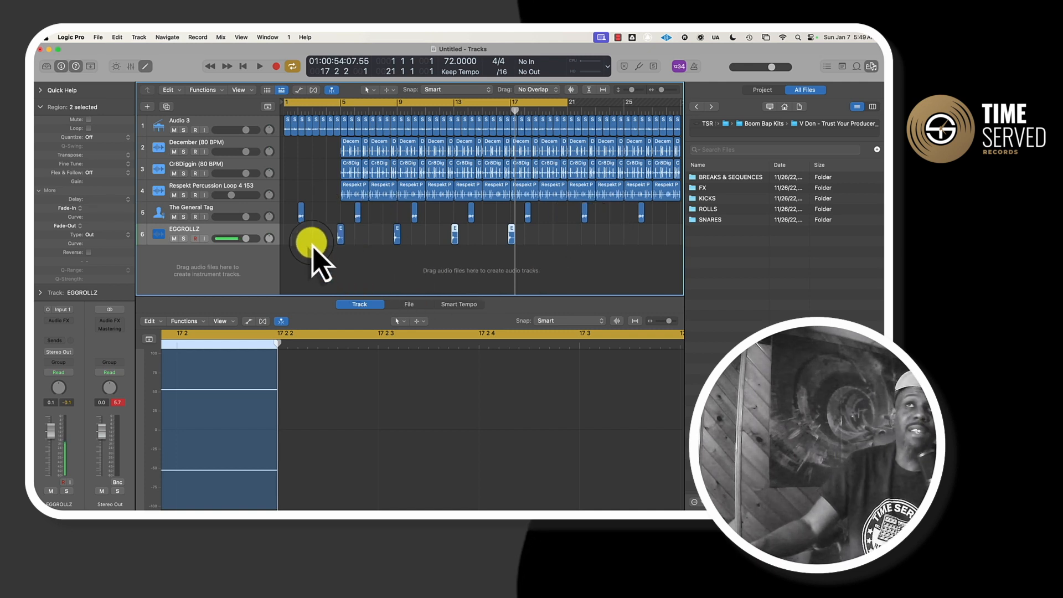
pyautogui.moveTo(509, 247)
pyautogui.mouseDown()
pyautogui.moveTo(342, 240)
pyautogui.moveTo(505, 244)
pyautogui.mouseUp()
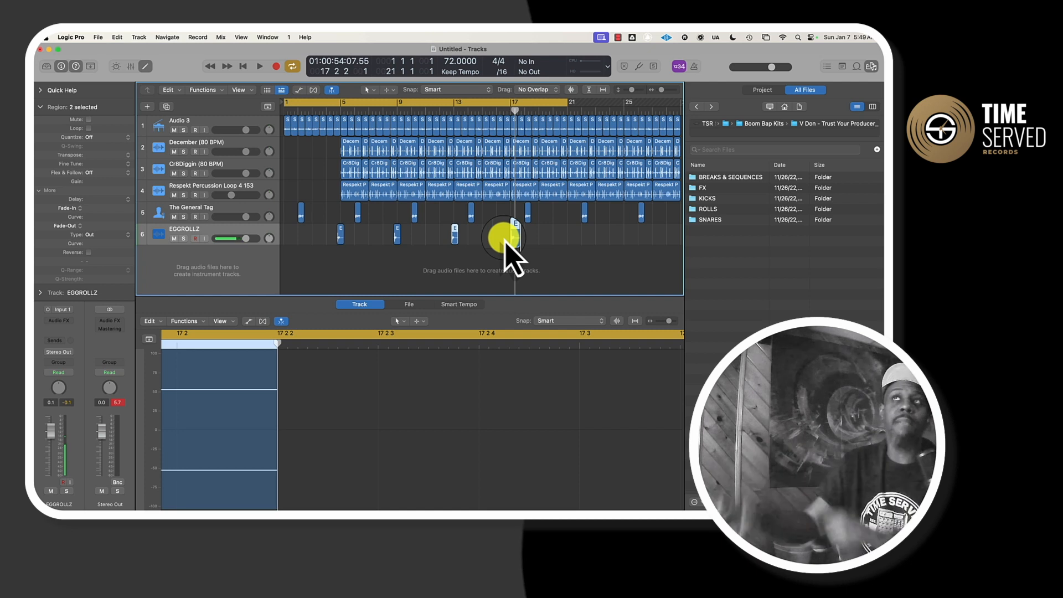
# Step: Play the arrangement from the start and copy the EGGROLLZ roll to the end of bar 20
pyautogui.press('Return')
pyautogui.press('space')
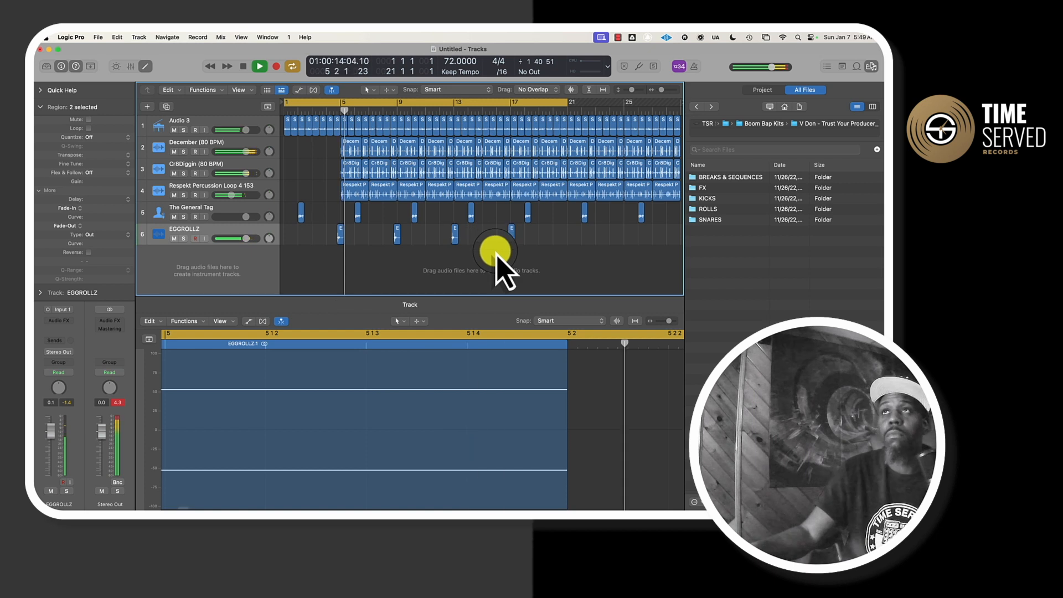
pyautogui.click(512, 233)
pyautogui.moveTo(512, 234); pyautogui.dragTo(569, 238)
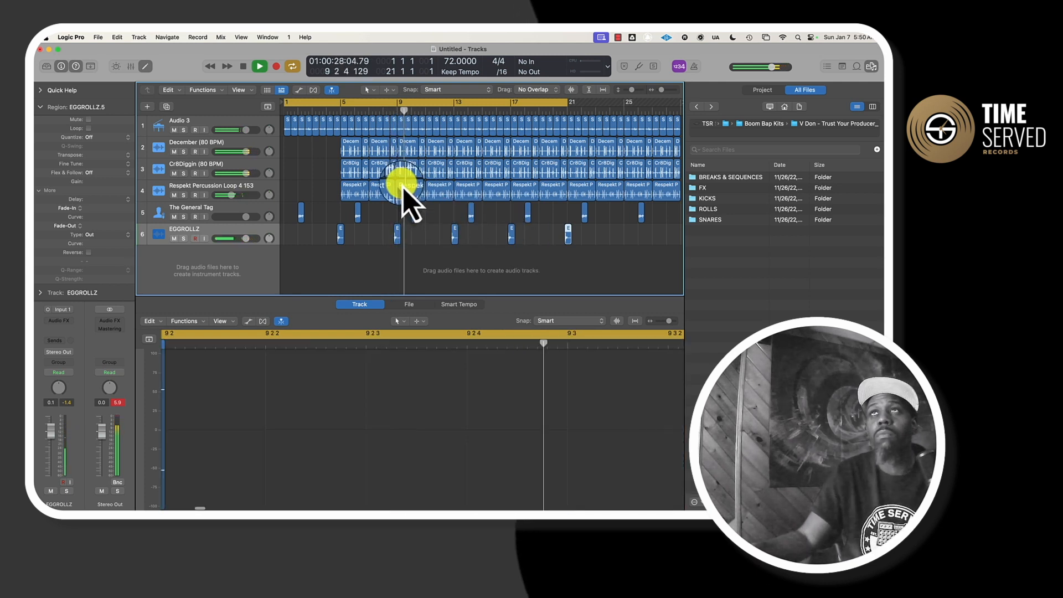
# Step: Cut the Cr8Diggin and December drums from about beat 4 of bar 8 up to bar 9 and play that passage
pyautogui.scroll(5, 402, 184)
pyautogui.hscroll(-4, 403, 183)
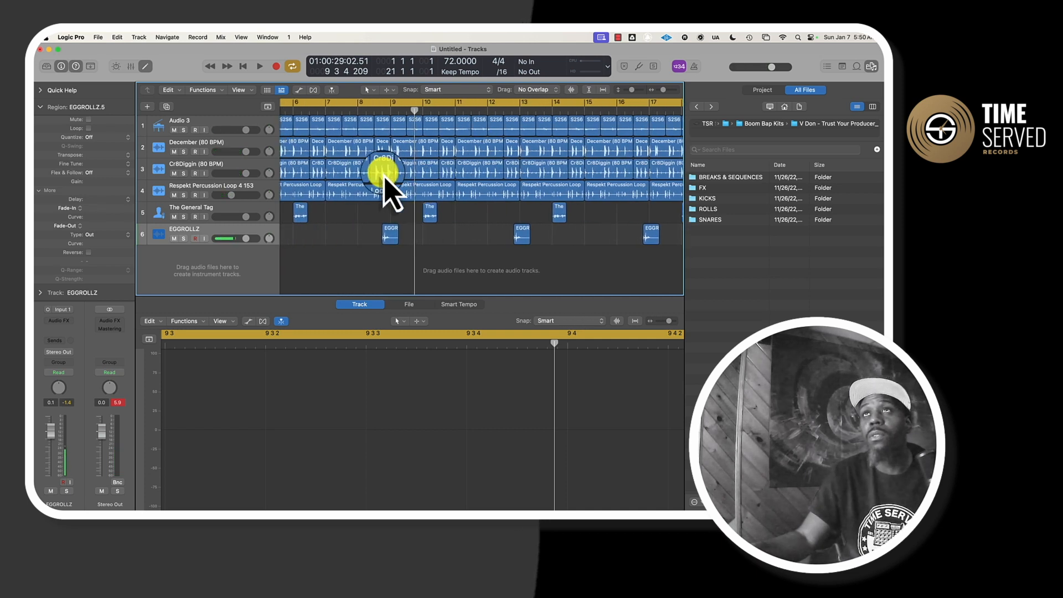
pyautogui.click(386, 171)
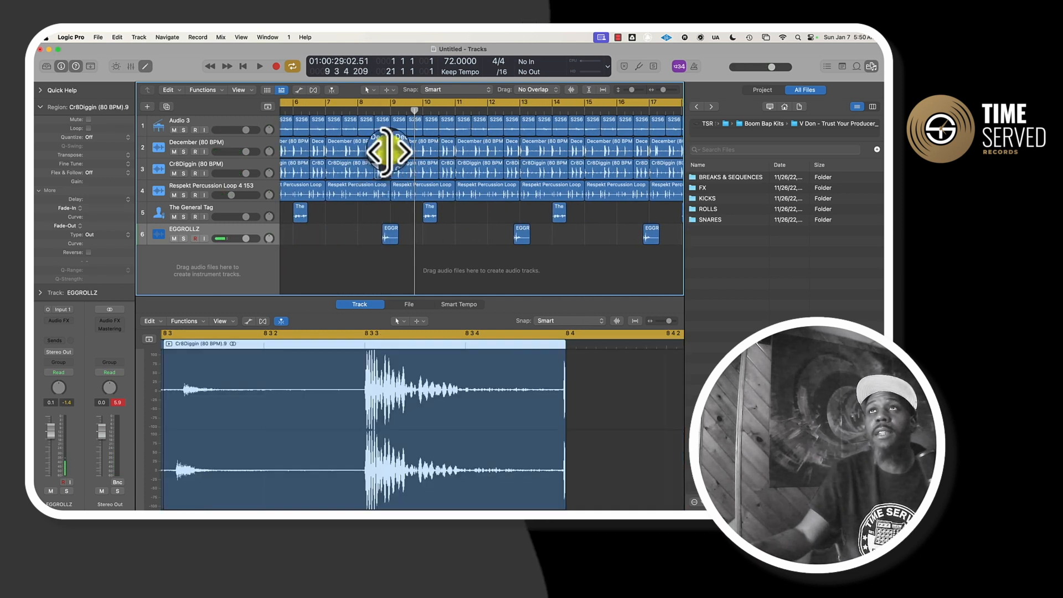
pyautogui.click(381, 148)
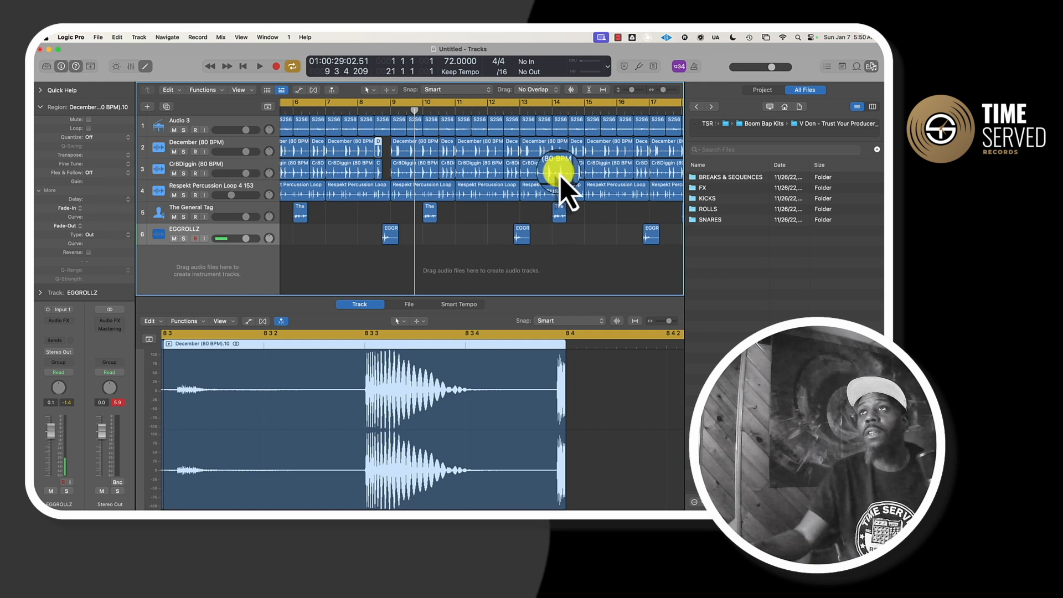
pyautogui.press('space')
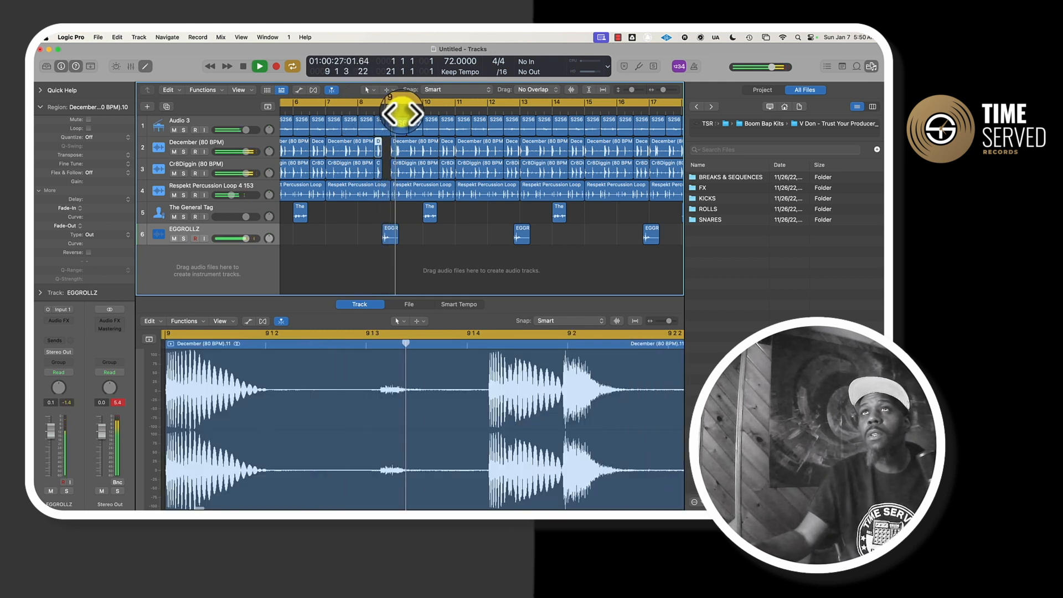
# Step: Trim the December region to end just before the EGGROLLZ roll in bar 8 and play the transition into bar 9
pyautogui.press('super+Right')
pyautogui.press('super+Right')
pyautogui.press('super+Right')
pyautogui.press('super+Right')
pyautogui.press('super+Right')
pyautogui.press('super+Right')
pyautogui.press('super+Right')
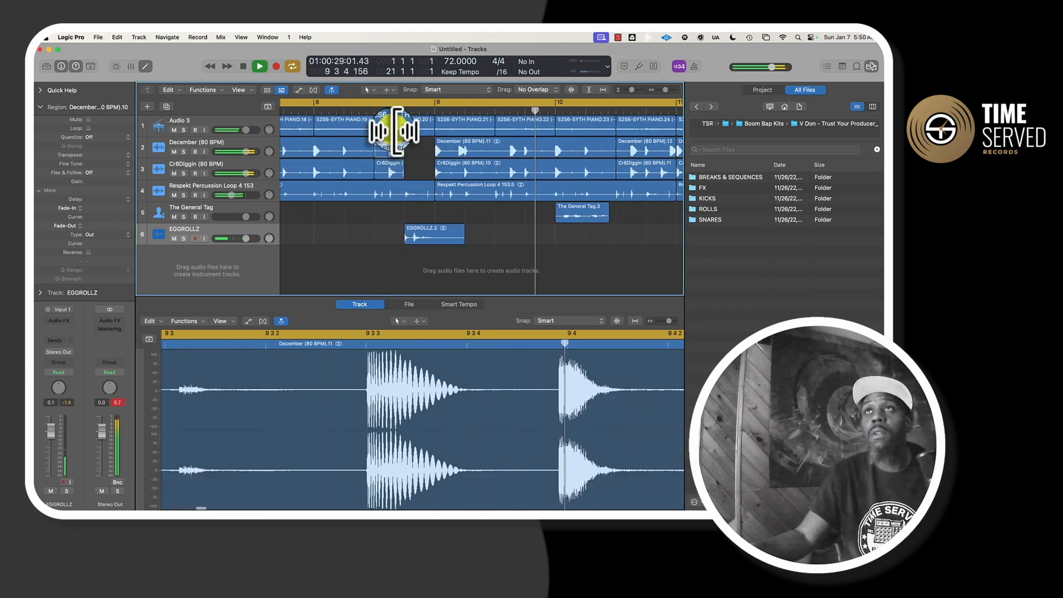
pyautogui.press('space')
pyautogui.hscroll(-6, 396, 145)
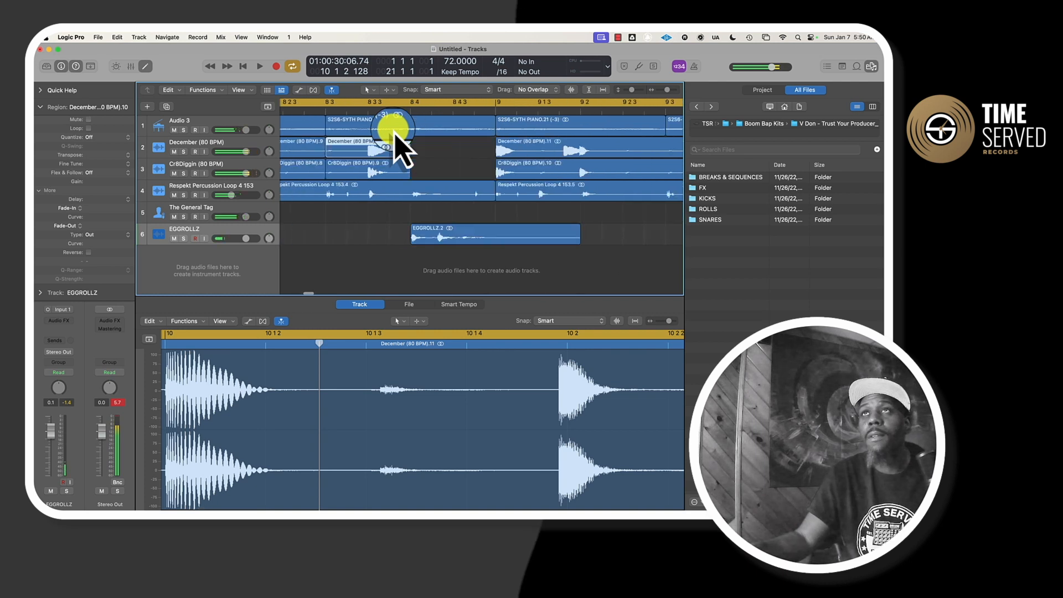
pyautogui.moveTo(473, 154); pyautogui.dragTo(464, 148)
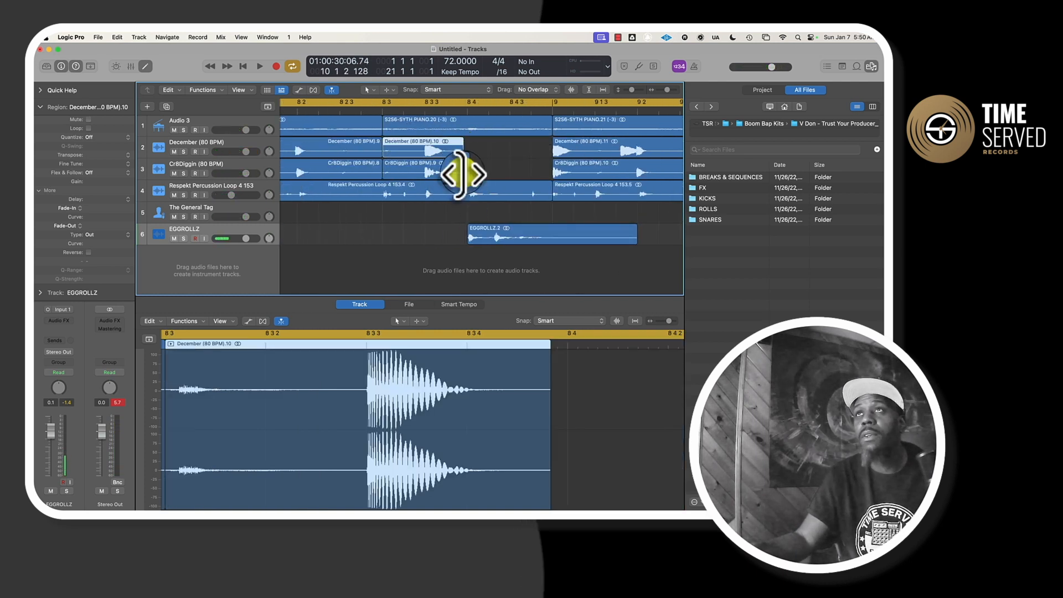
pyautogui.doubleClick(345, 105)
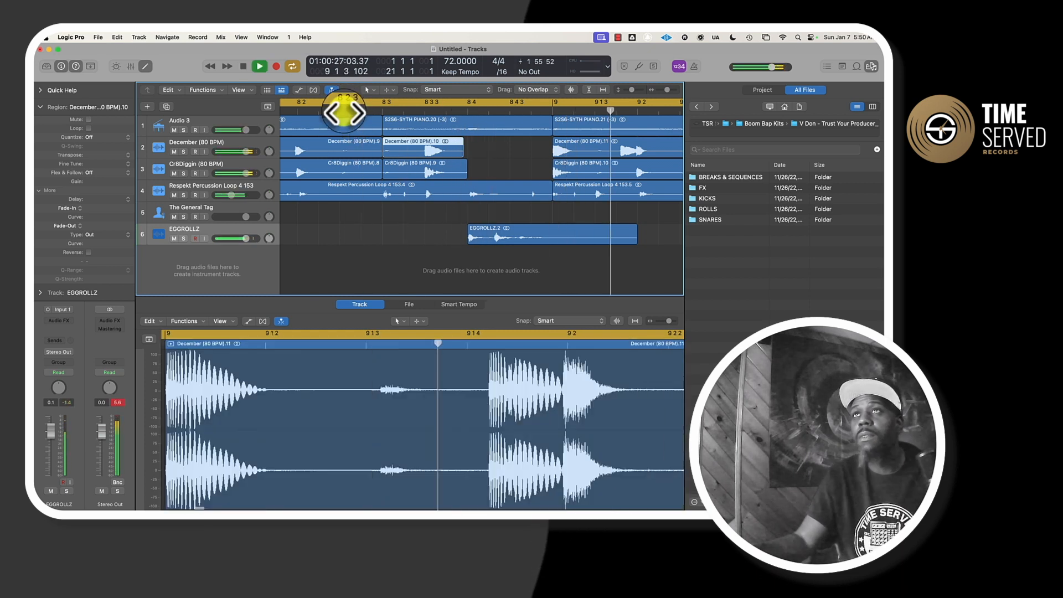
pyautogui.press('space')
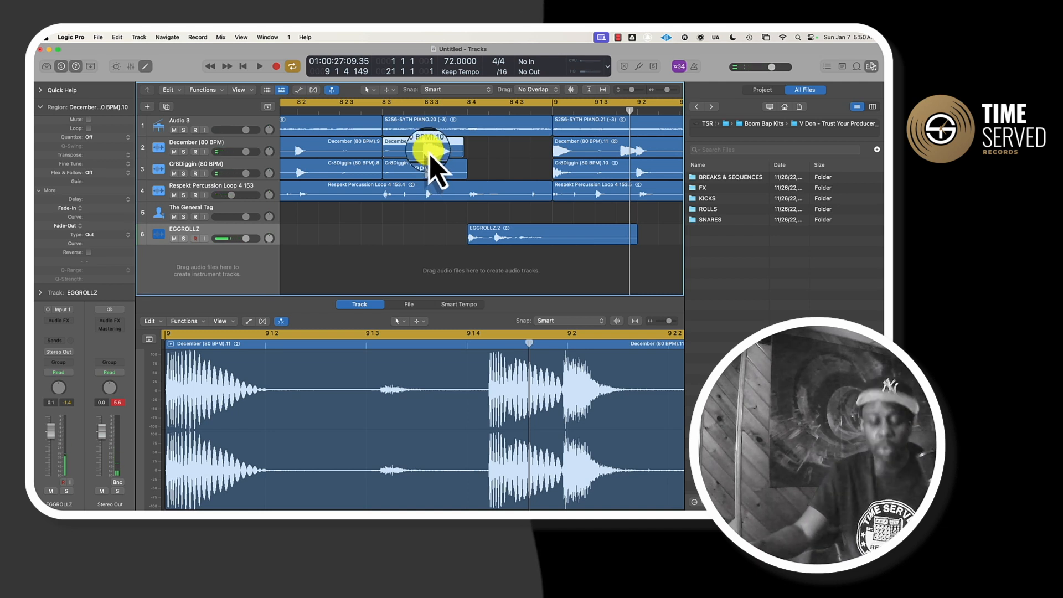
# Step: Split the shortened December region in bar 8 at the start of its kick hit
pyautogui.press('t')
pyautogui.press('i')
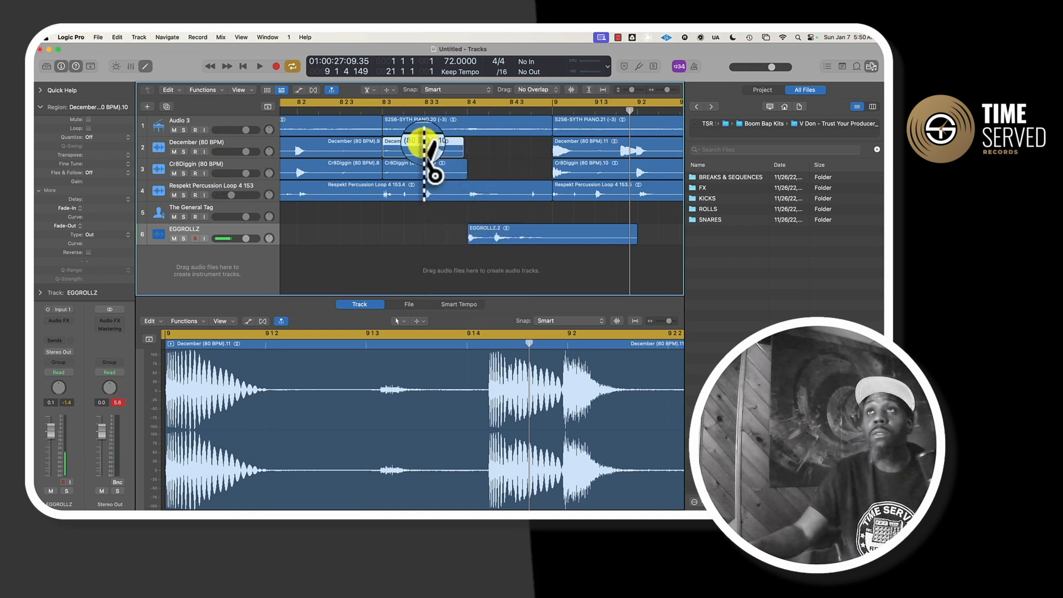
pyautogui.click(425, 151)
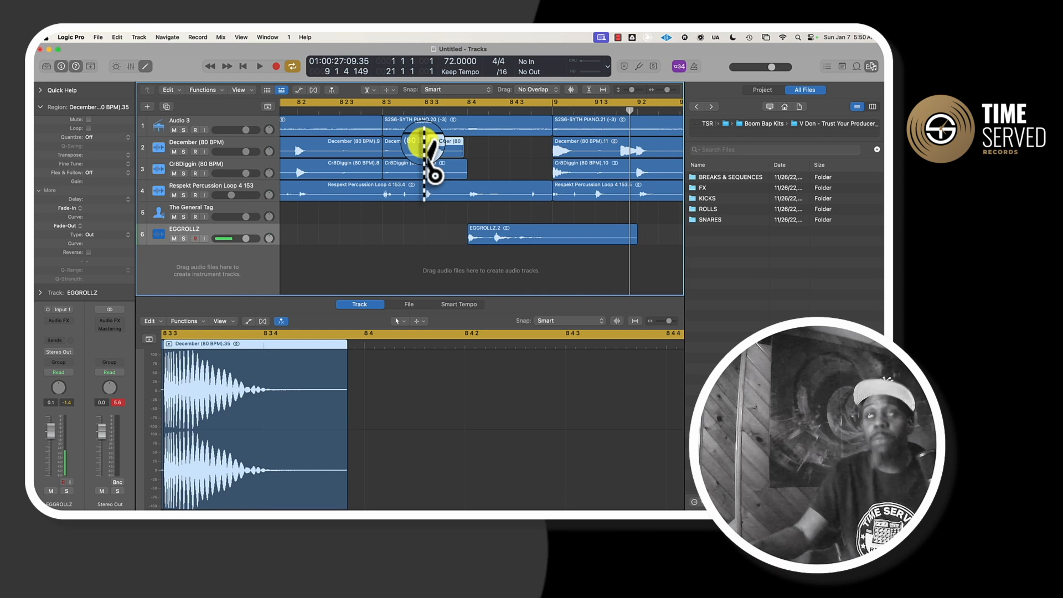
pyautogui.press('t')
pyautogui.press('t')
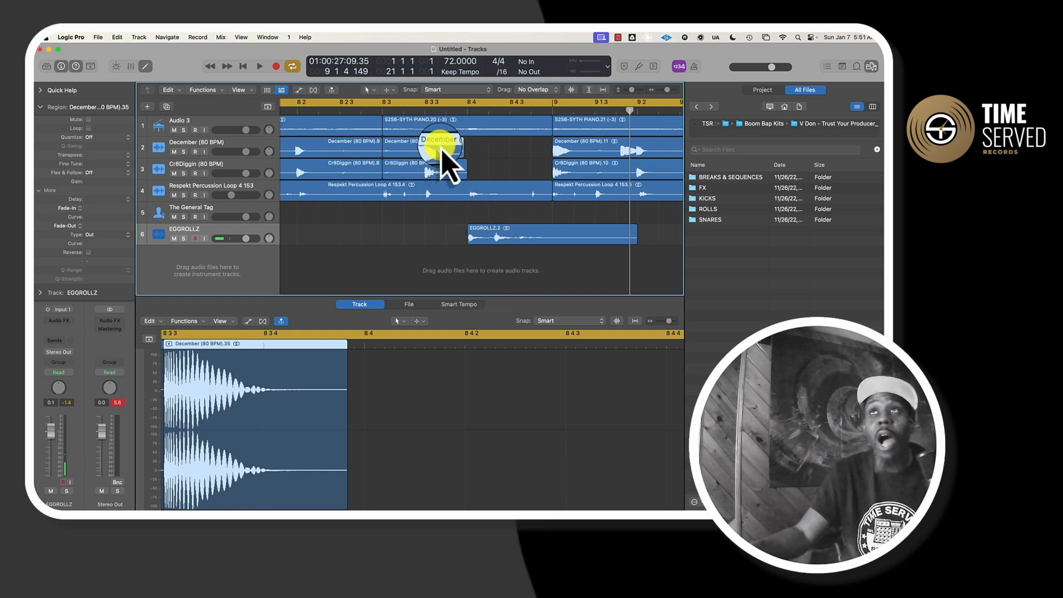
# Step: Copy the December kick slice twice onto a new track under the bar 8 EGGROLLZ roll, the first on beat 4, and play it
pyautogui.moveTo(442, 152); pyautogui.dragTo(468, 254)
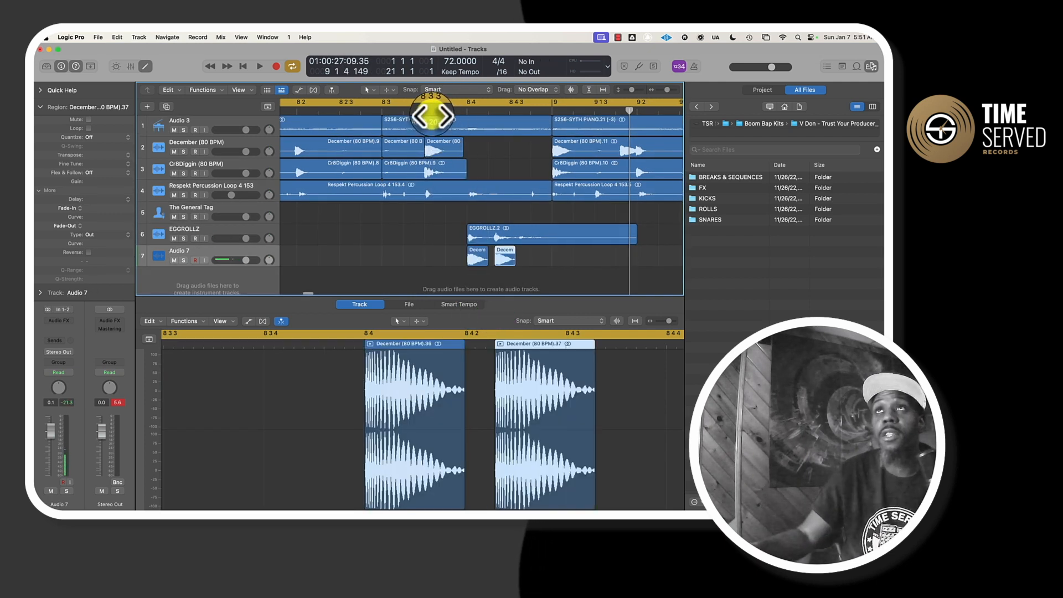
pyautogui.doubleClick(314, 113)
pyautogui.scroll(-1, 313, 113)
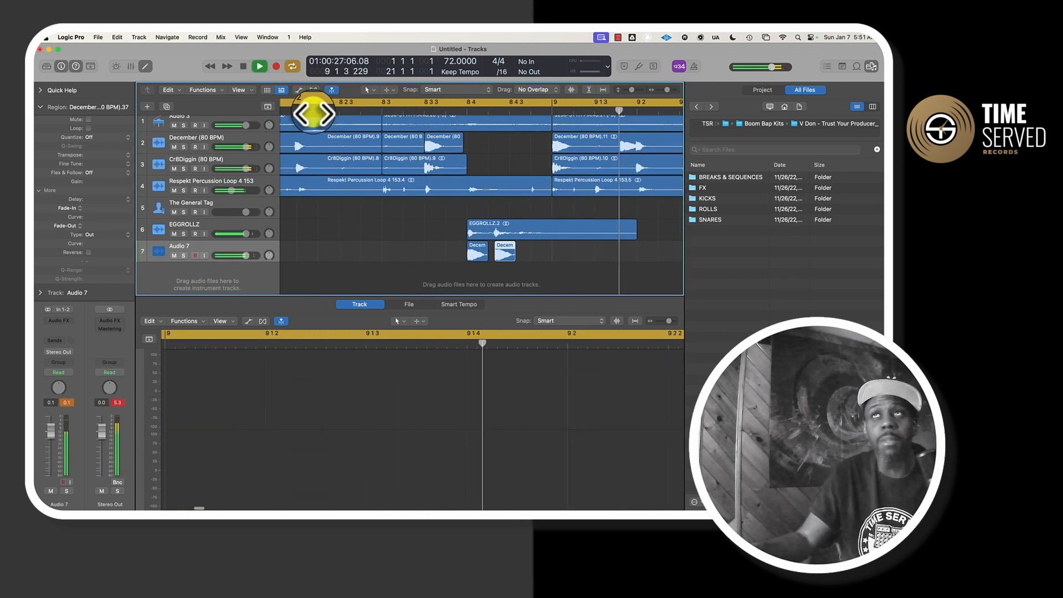
pyautogui.press('space')
# Step: Move the playhead back to bar 2
pyautogui.click(474, 229)
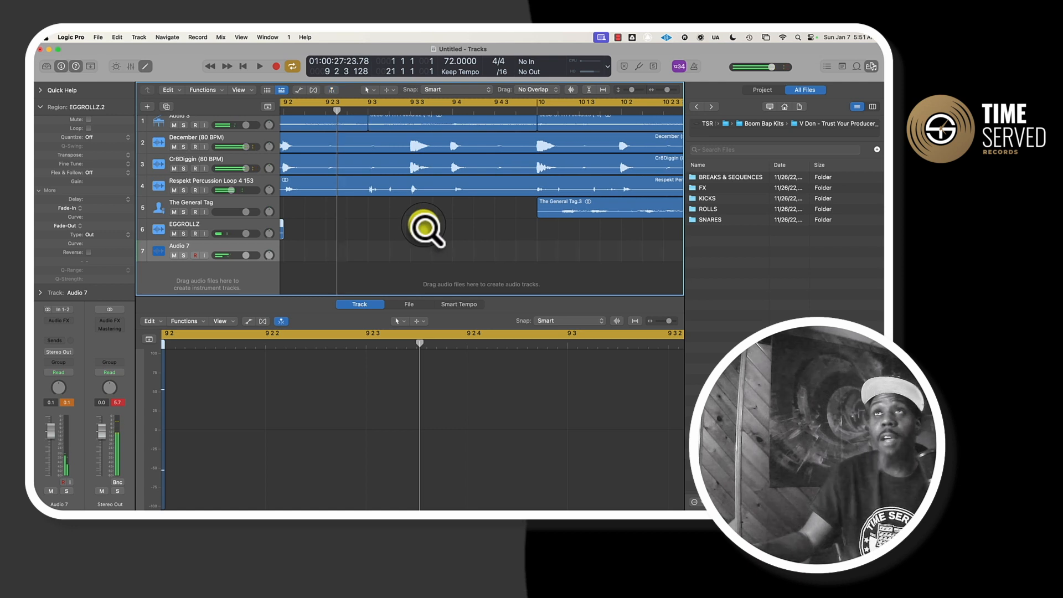
pyautogui.scroll(-8, 424, 227)
pyautogui.scroll(-10, 425, 227)
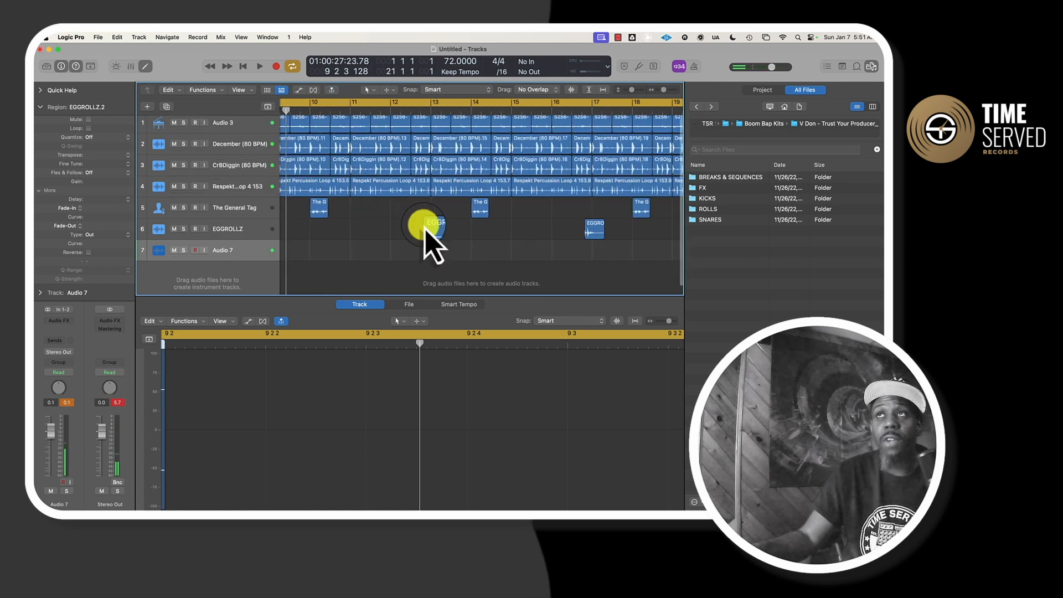
pyautogui.moveTo(401, 219); pyautogui.dragTo(456, 250)
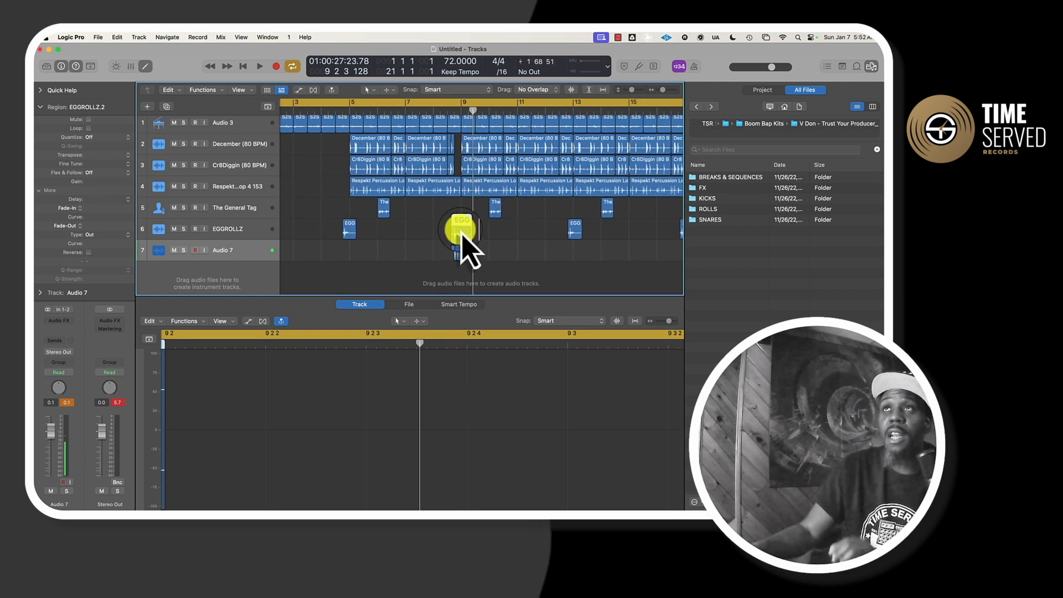
pyautogui.hscroll(-2, 438, 243)
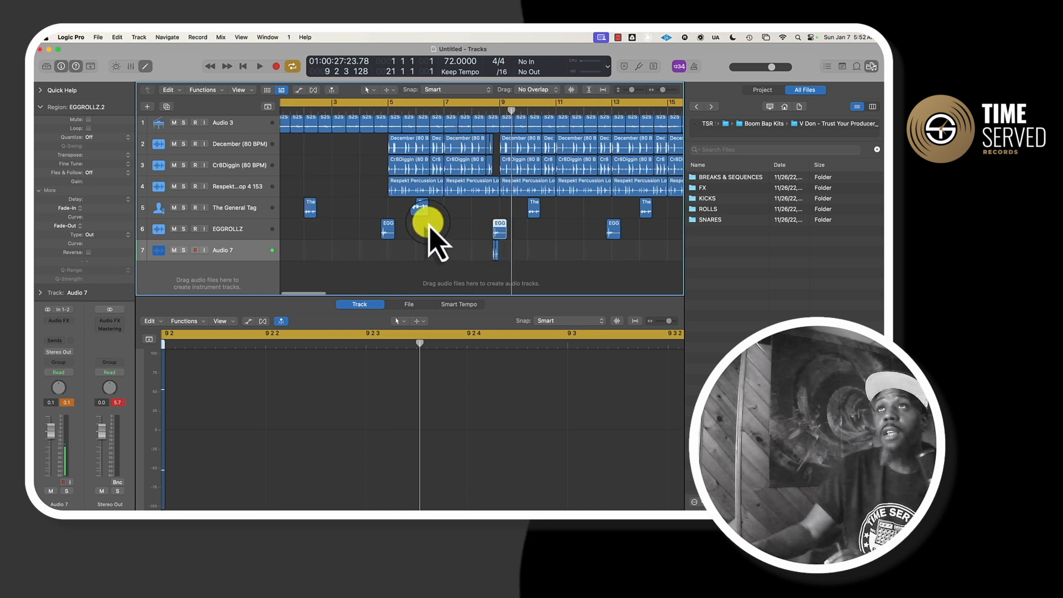
pyautogui.moveTo(510, 114); pyautogui.dragTo(303, 117)
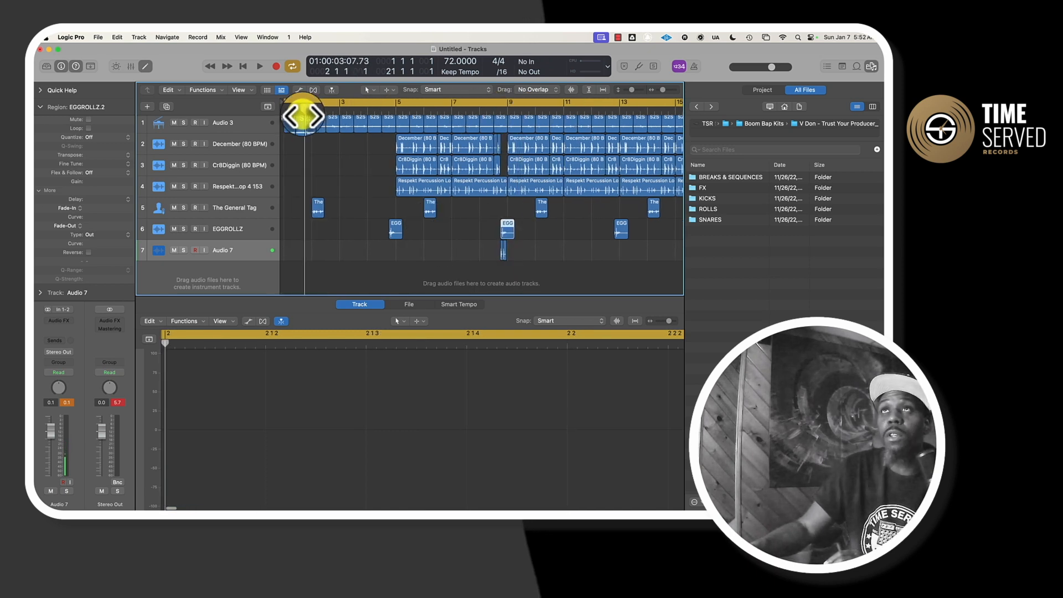
# Step: Audition the samples in the Gangster dialogue folder and place GANGSTER67 on a new track at bar 1, playing it with the intro
pyautogui.click(697, 106)
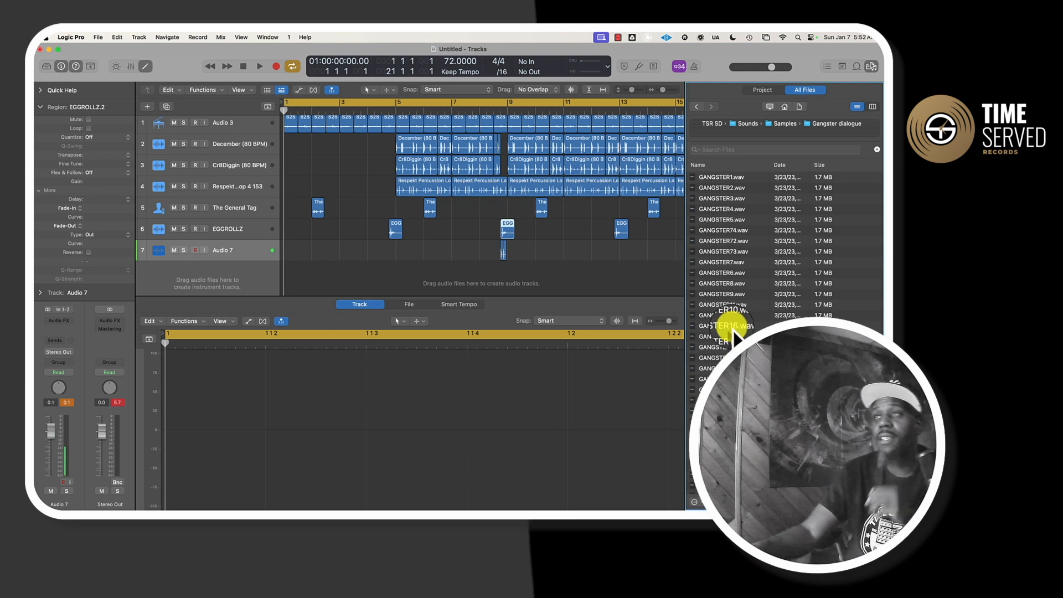
pyautogui.scroll(-10, 733, 330)
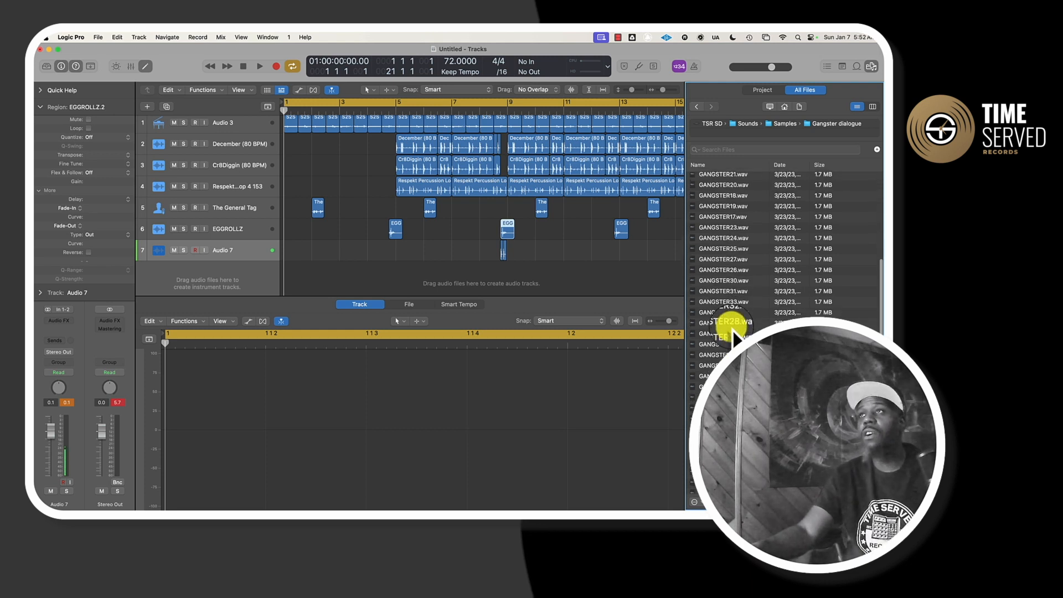
pyautogui.scroll(10, 732, 330)
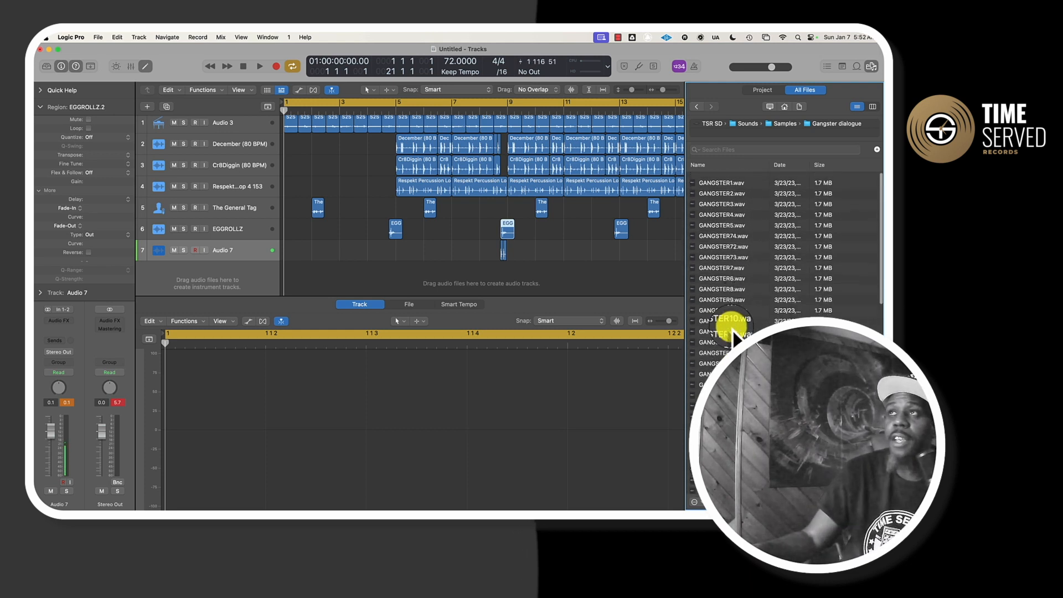
pyautogui.click(733, 326)
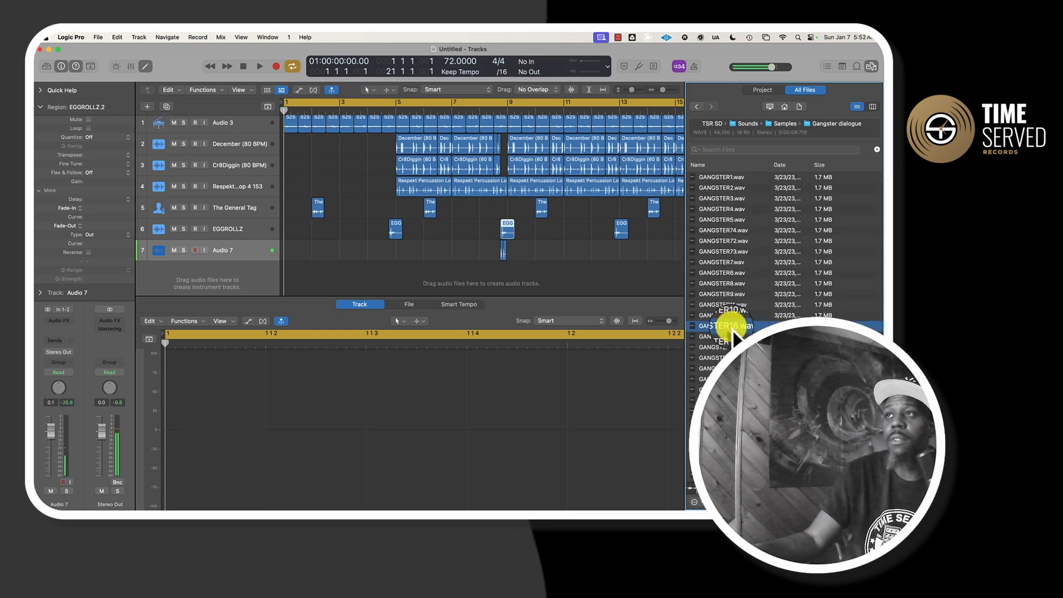
pyautogui.scroll(-10, 733, 330)
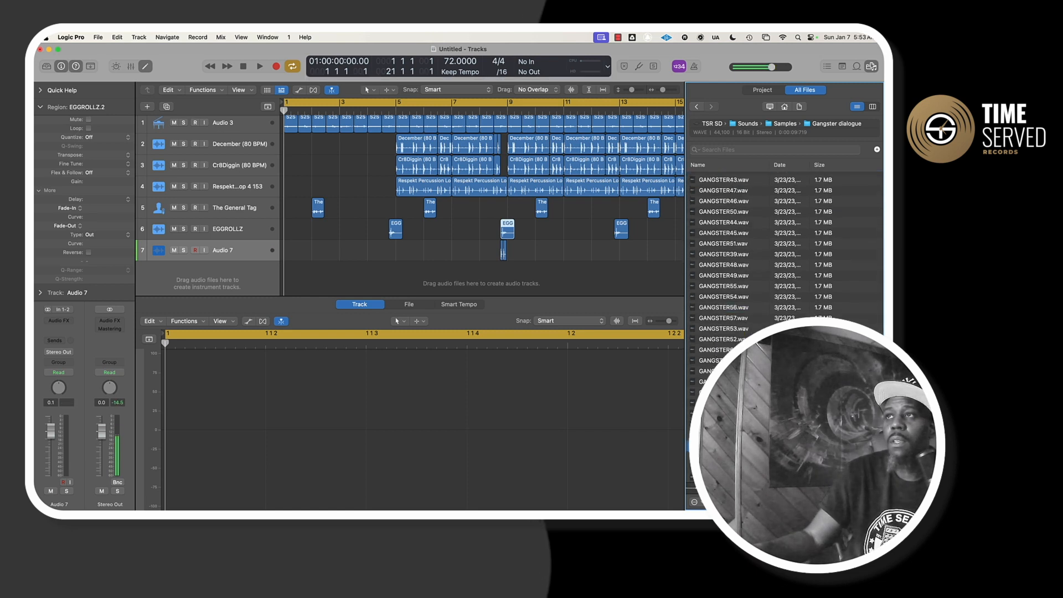
pyautogui.scroll(-2, 541, 284)
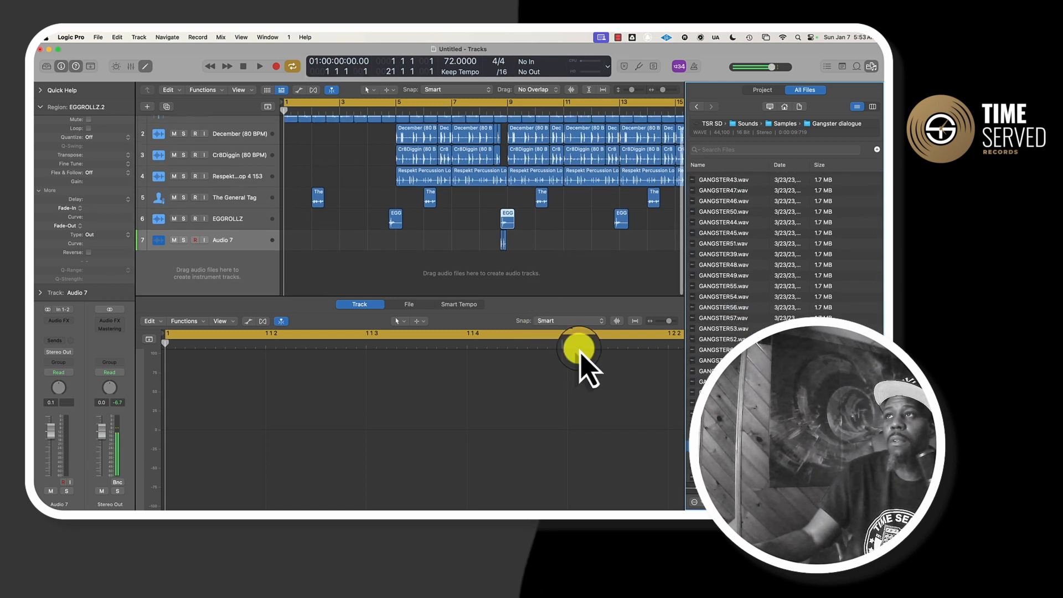
pyautogui.moveTo(675, 438); pyautogui.dragTo(286, 284)
pyautogui.press('space')
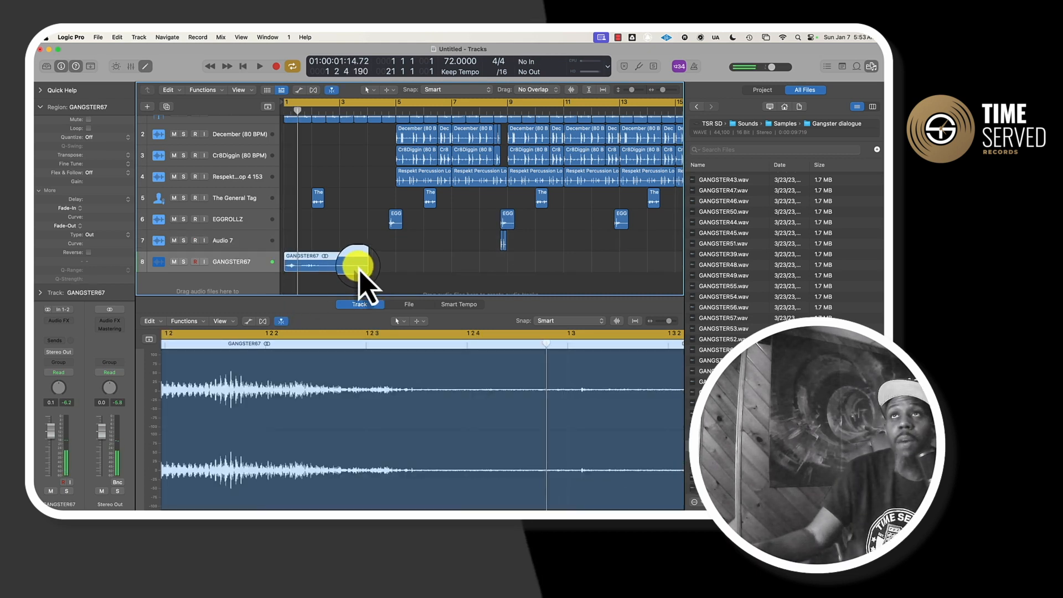
pyautogui.moveTo(364, 268); pyautogui.dragTo(366, 268)
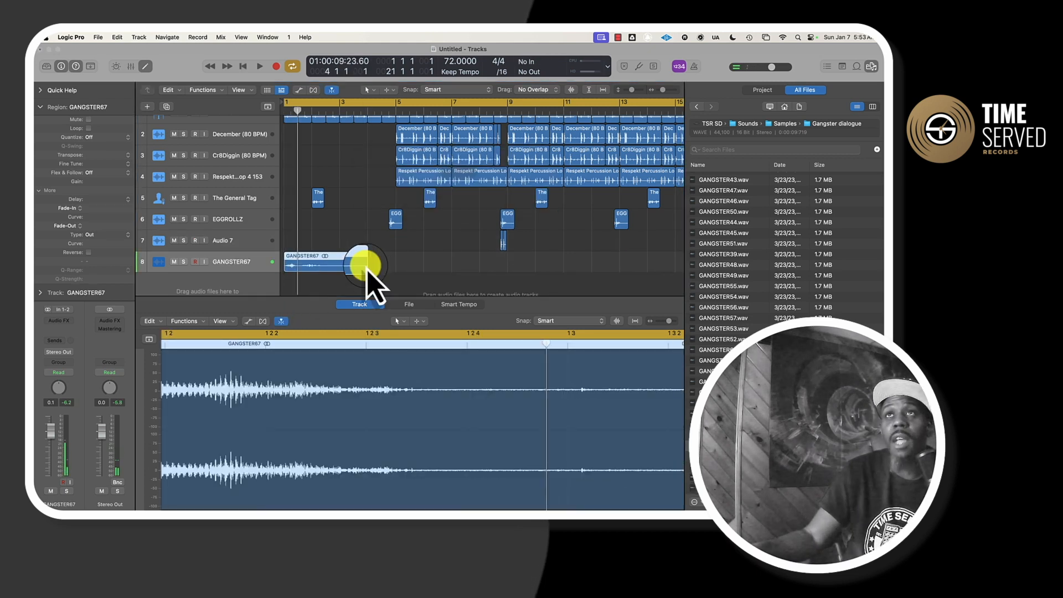
pyautogui.press('space')
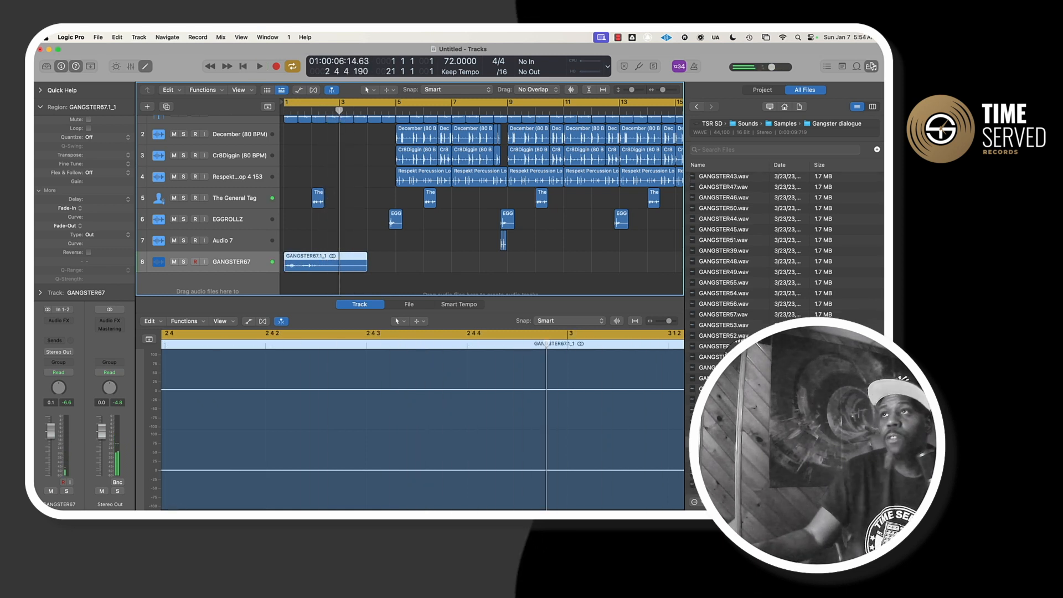
# Step: Audition GANGSTER46 and GANGSTER43, and place GANGSTER72 on another new track where the GANGSTER67 clip ends
pyautogui.scroll(5, 731, 349)
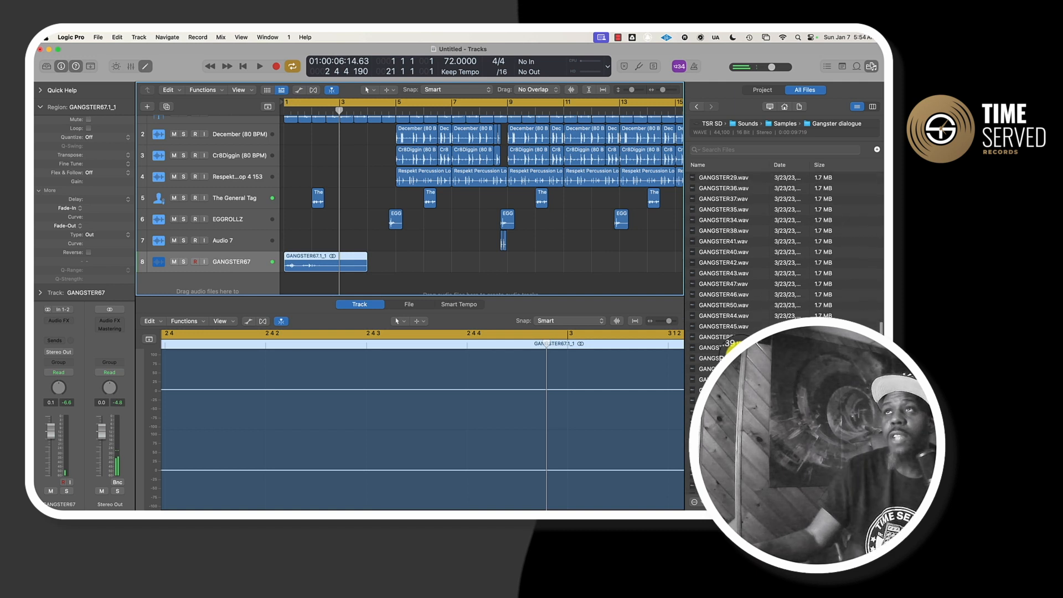
pyautogui.click(728, 344)
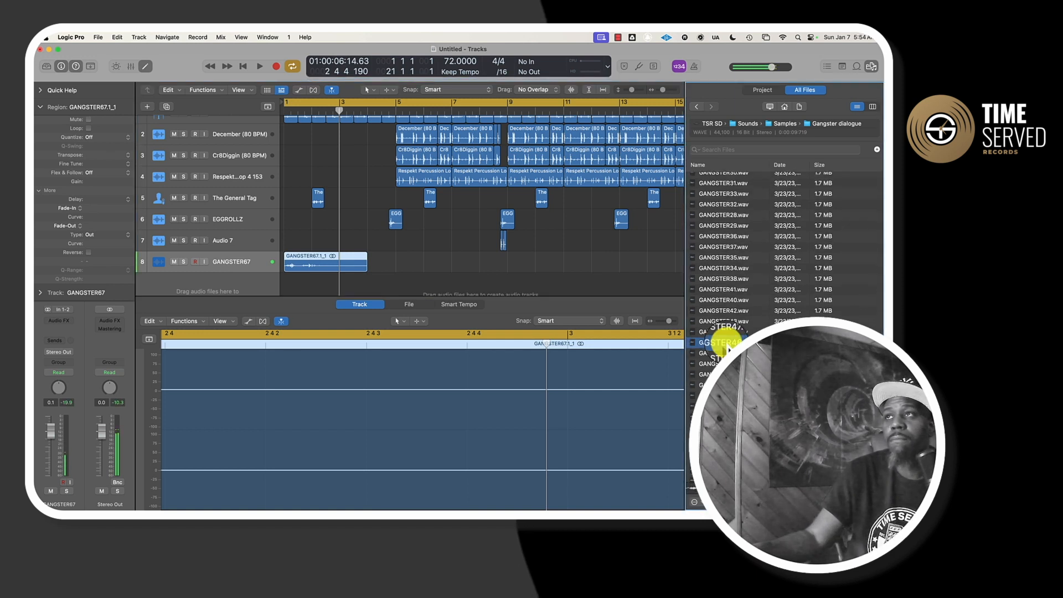
pyautogui.click(724, 322)
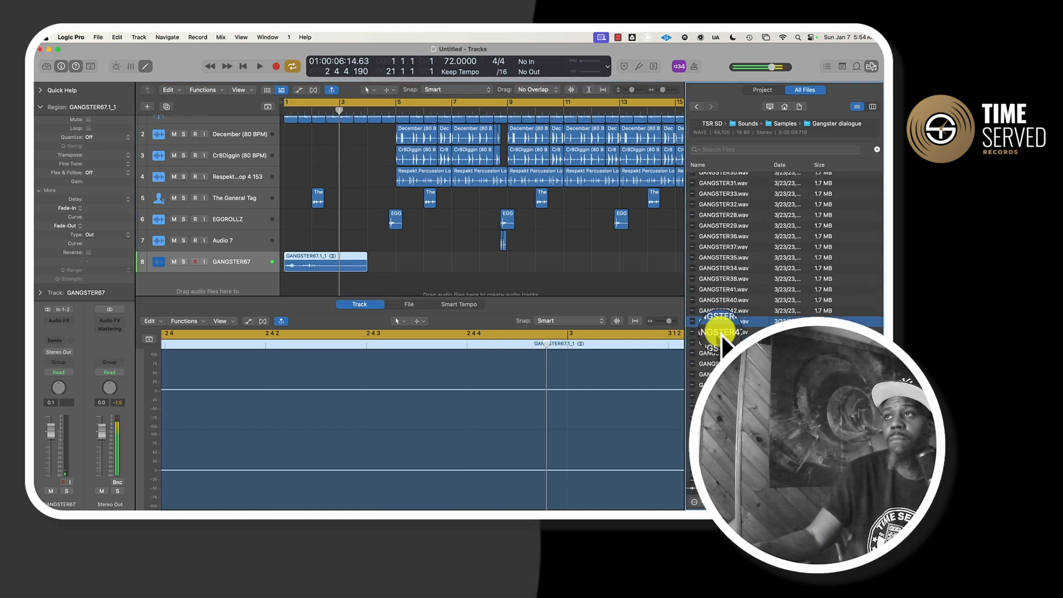
pyautogui.scroll(10, 721, 333)
pyautogui.moveTo(722, 236); pyautogui.dragTo(359, 288)
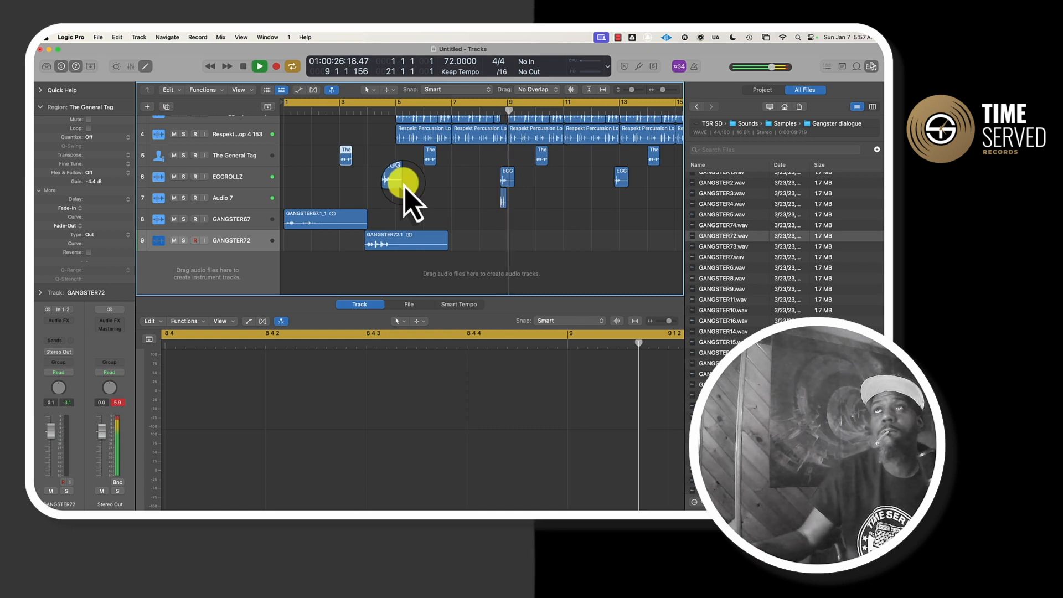
# Step: Listen to the arrangement from bar 9 into bar 10 and stop playback
pyautogui.hscroll(5, 413, 202)
pyautogui.scroll(3, 413, 202)
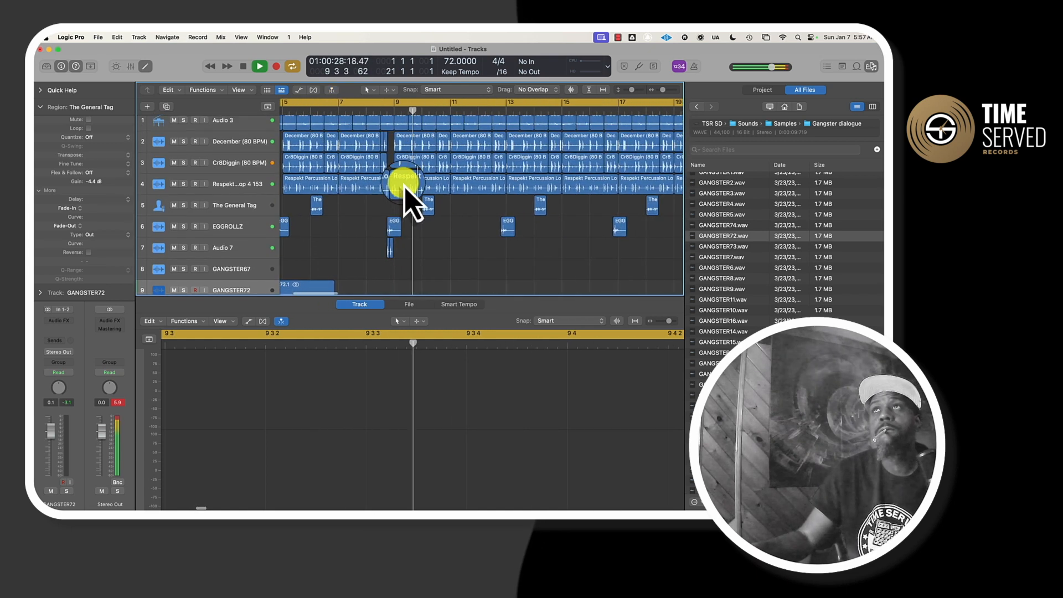
pyautogui.hscroll(2, 405, 185)
pyautogui.press('space')
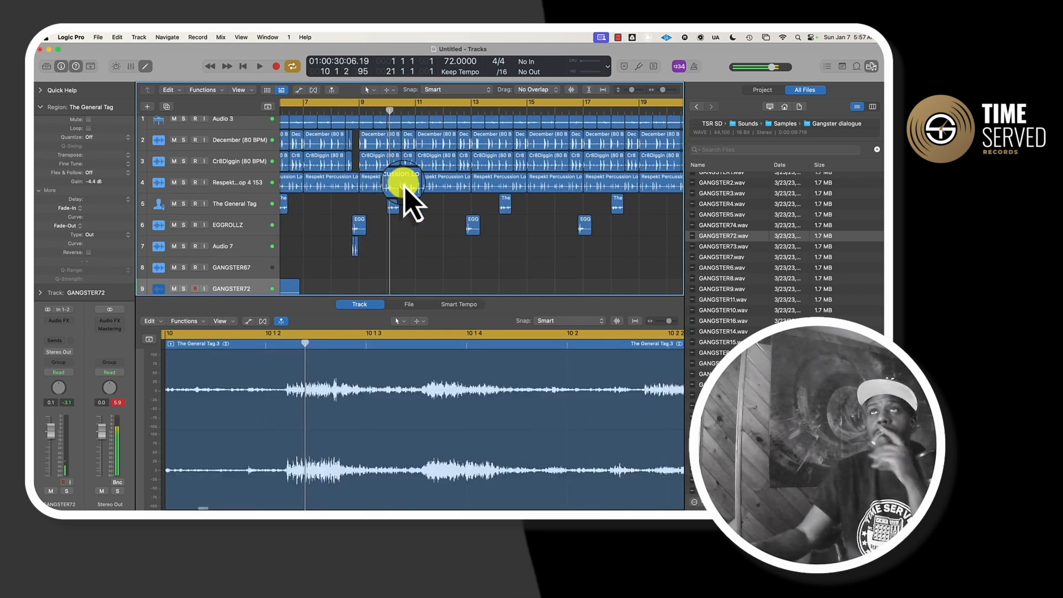
# Step: Trim the December and Cr8Diggin regions in bars 12, 16 and 20 to end where the EGGROLLZ roll starts
pyautogui.moveTo(356, 143); pyautogui.dragTo(466, 155)
pyautogui.click(466, 163)
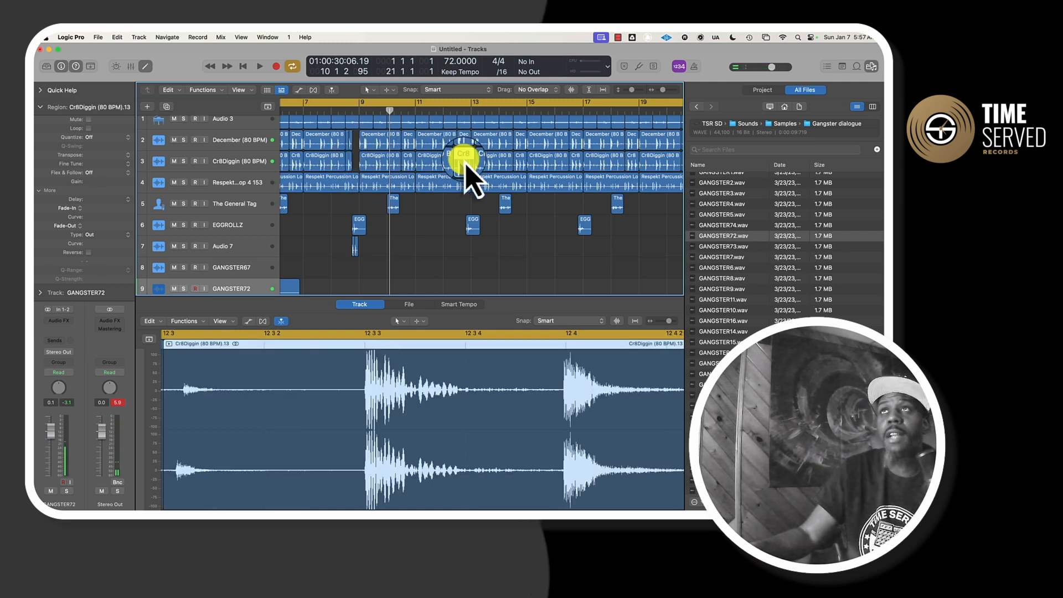
pyautogui.scroll(5, 465, 166)
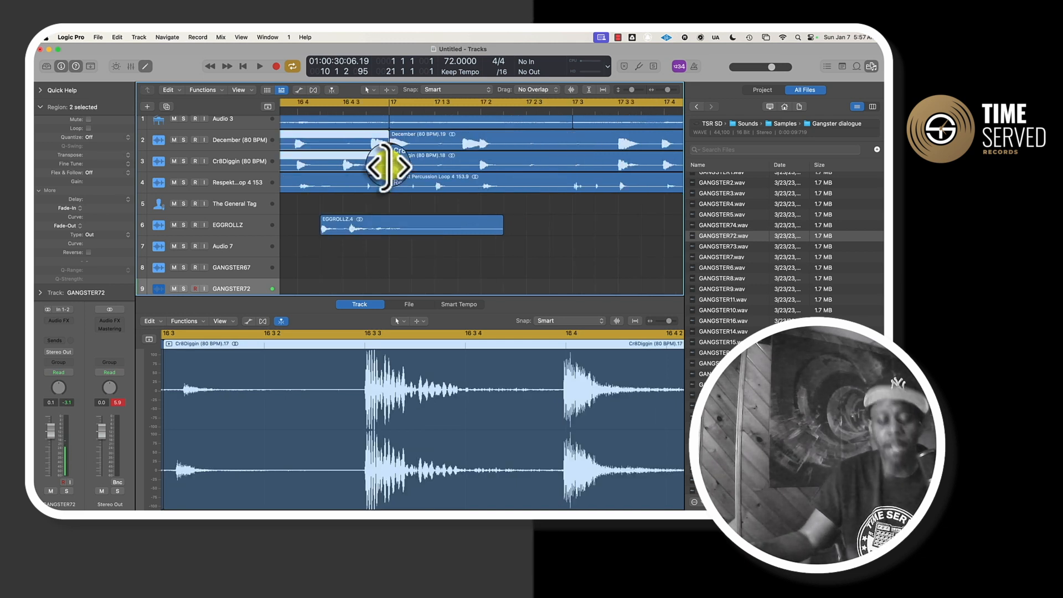
pyautogui.moveTo(386, 166); pyautogui.dragTo(317, 167)
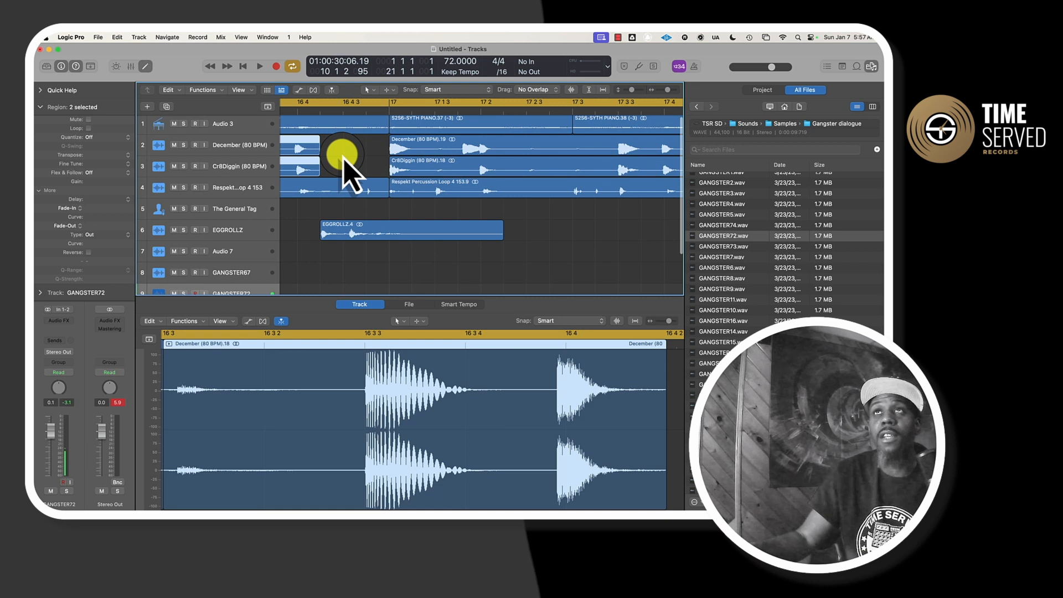
pyautogui.hscroll(3, 354, 175)
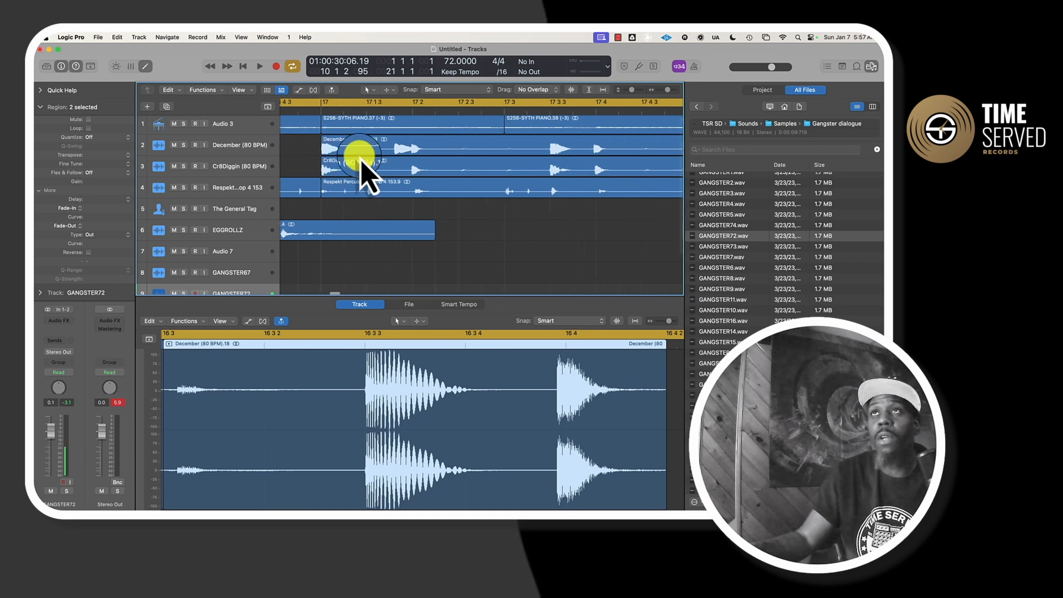
pyautogui.hscroll(10, 361, 160)
pyautogui.hscroll(-5, 402, 169)
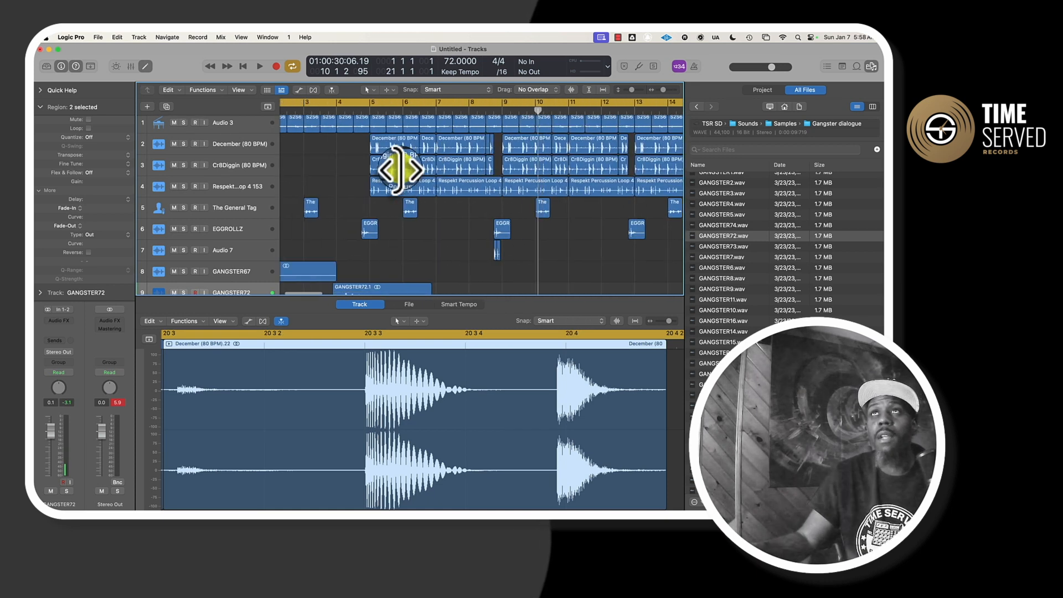
# Step: Play the arrangement through the drum dropouts before bars 13 and 17, and stop in bar 17
pyautogui.press('space')
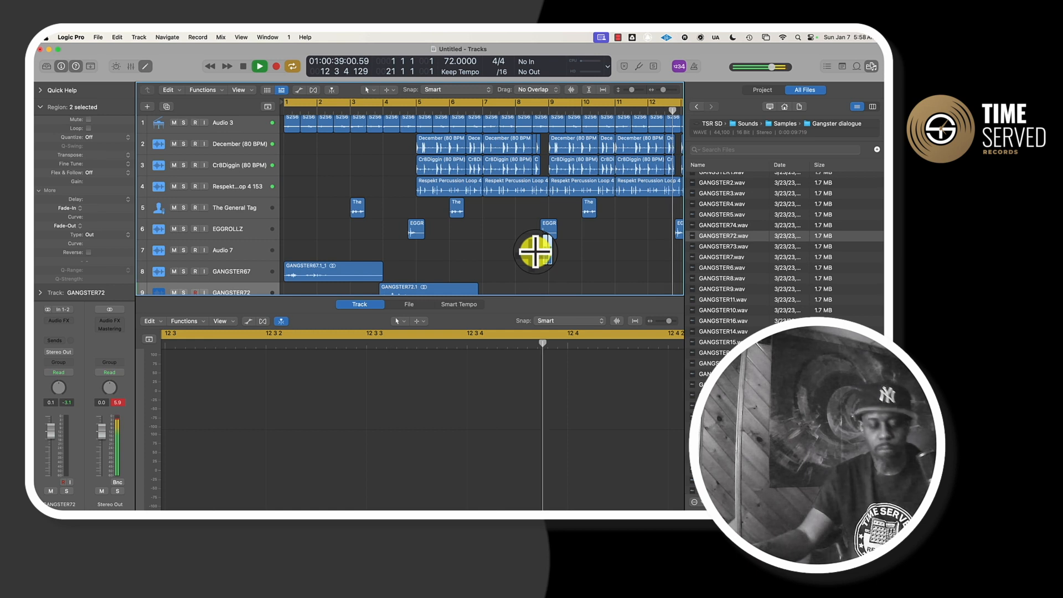
pyautogui.hscroll(5, 536, 251)
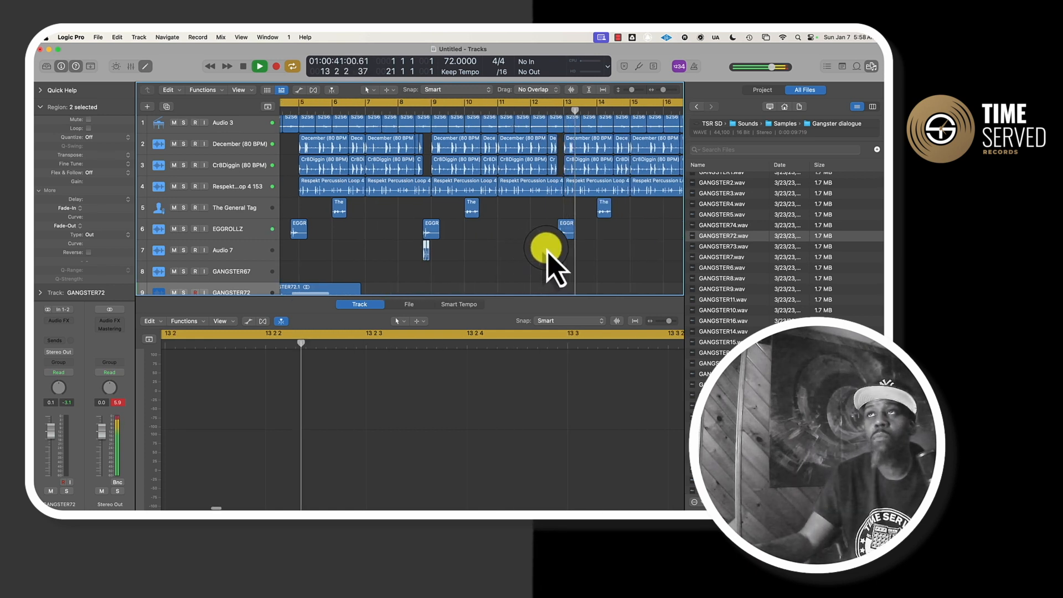
pyautogui.click(558, 252)
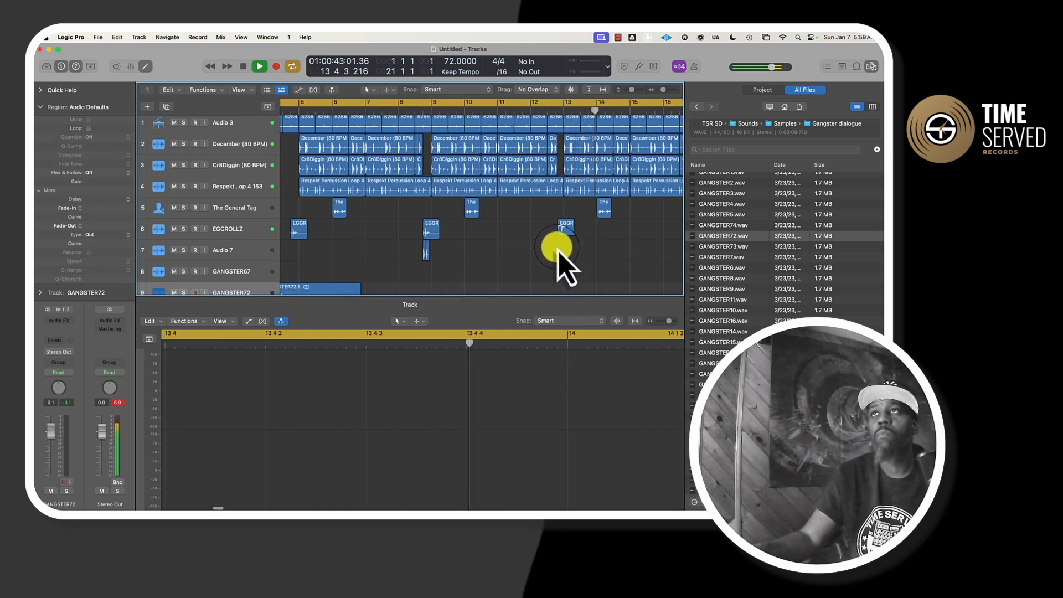
pyautogui.hscroll(-1, 558, 249)
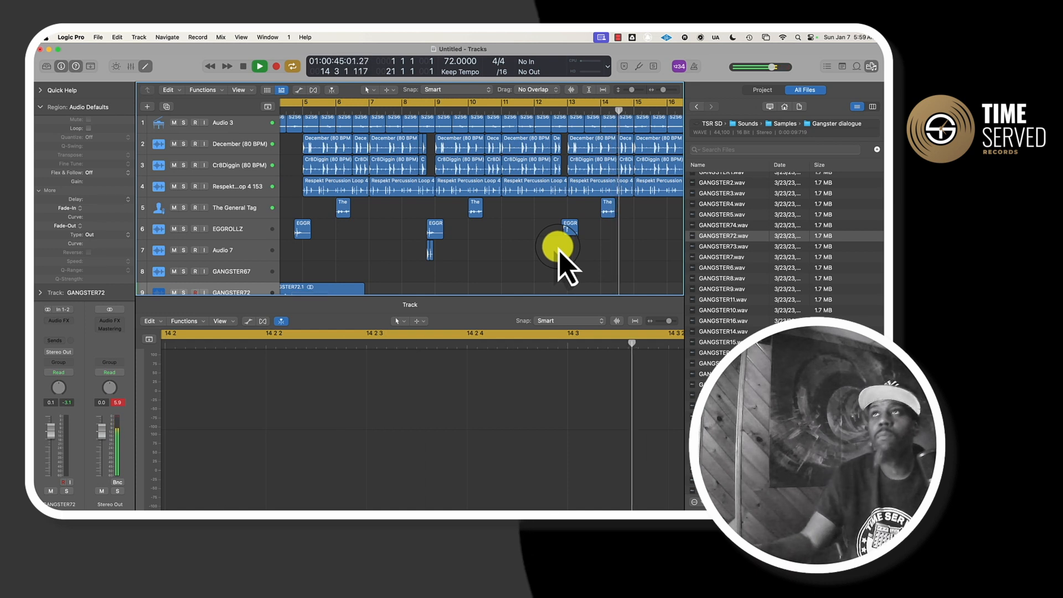
pyautogui.hscroll(4, 560, 260)
pyautogui.hscroll(3, 559, 252)
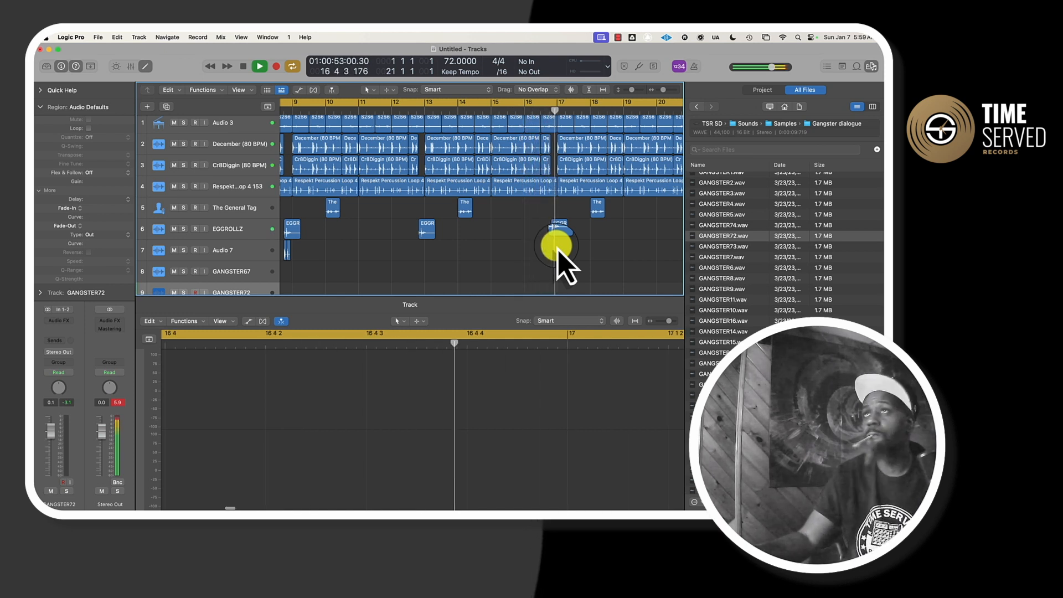
pyautogui.press('space')
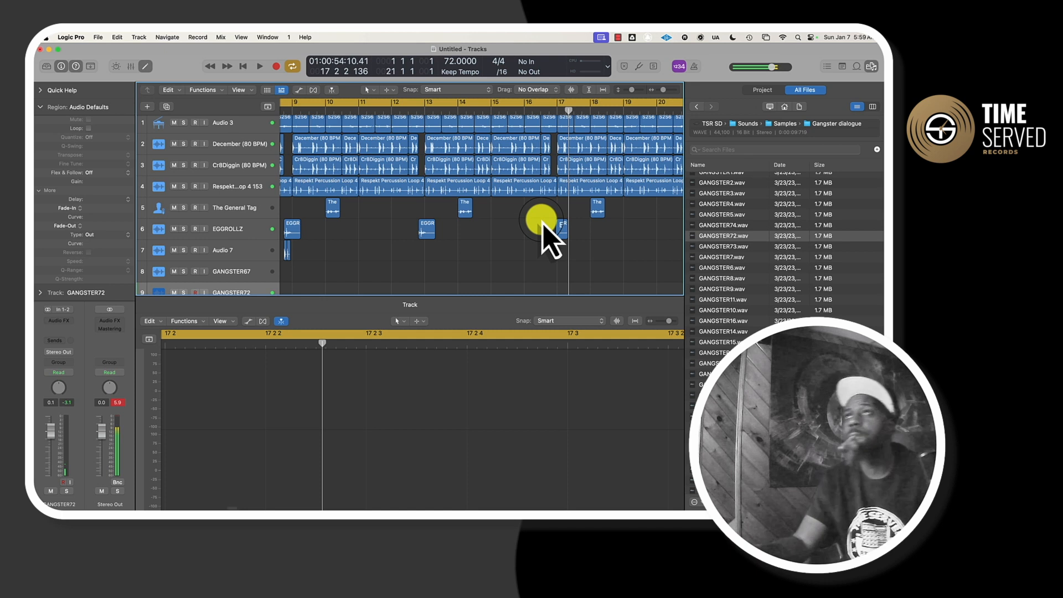
# Step: Select the three EGGROLLZ rolls leading into bars 13, 17 and 21, and play the intro
pyautogui.scroll(-5, 587, 254)
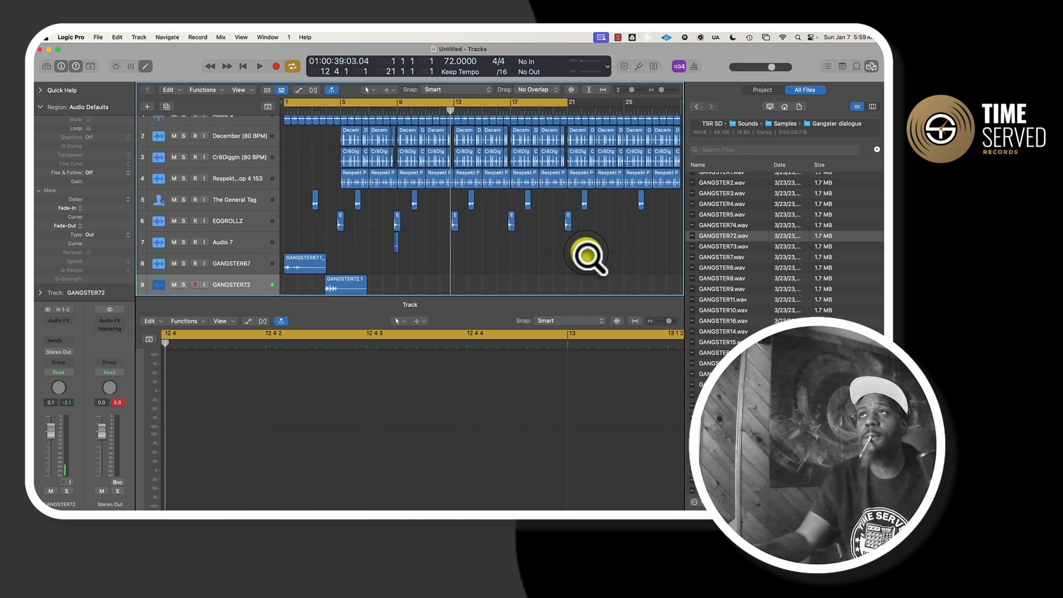
pyautogui.scroll(-2, 587, 255)
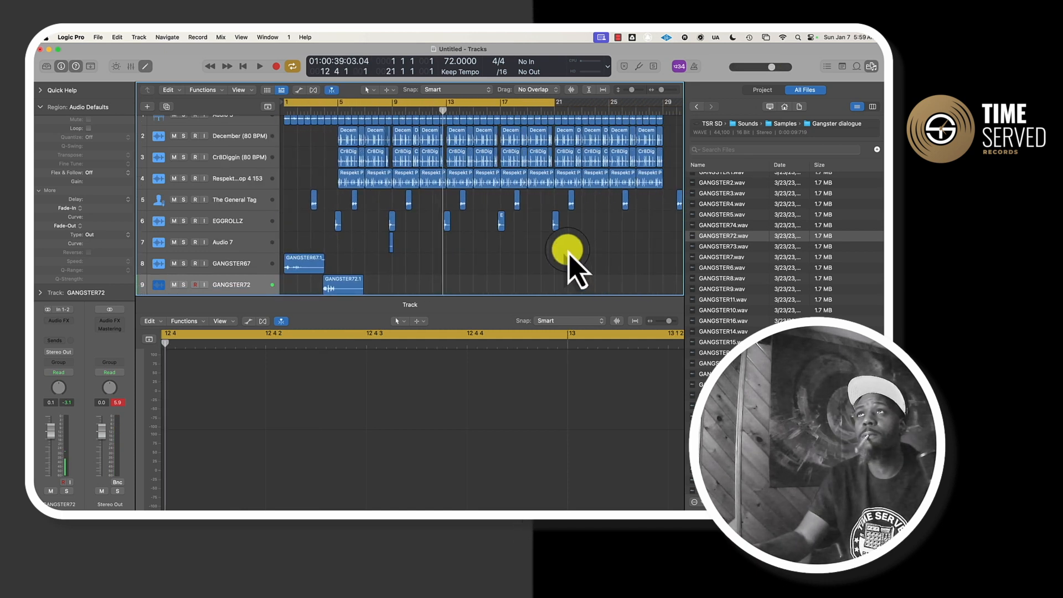
pyautogui.moveTo(559, 247); pyautogui.dragTo(477, 218)
pyautogui.scroll(10, 500, 220)
pyautogui.scroll(3, 501, 220)
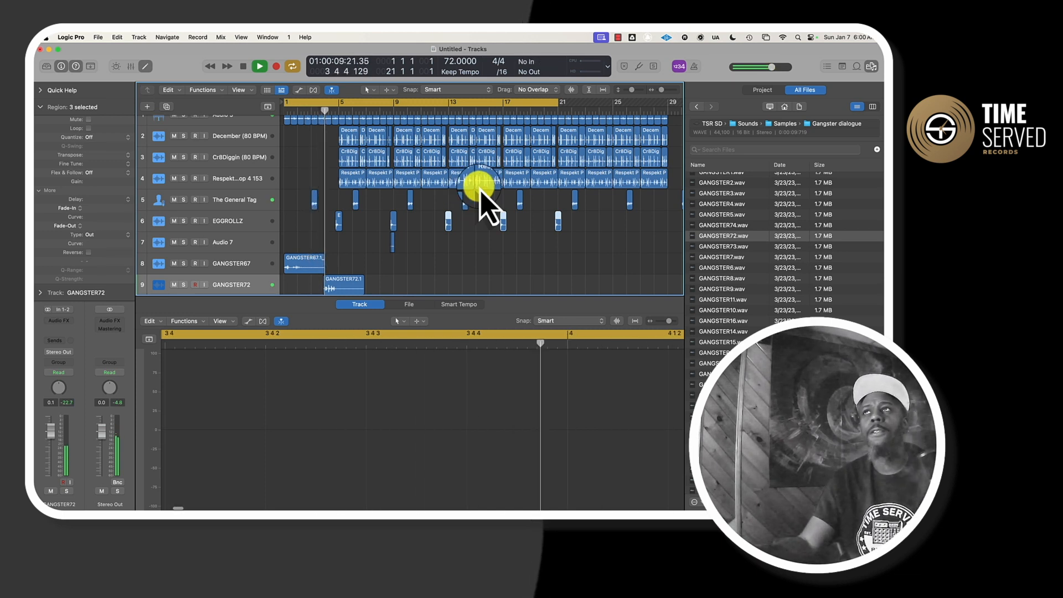
# Step: Browse the Samples library into Samples To Slaughter Stems 1 and its Stems Part 1 folder while the arrangement plays
pyautogui.click(697, 106)
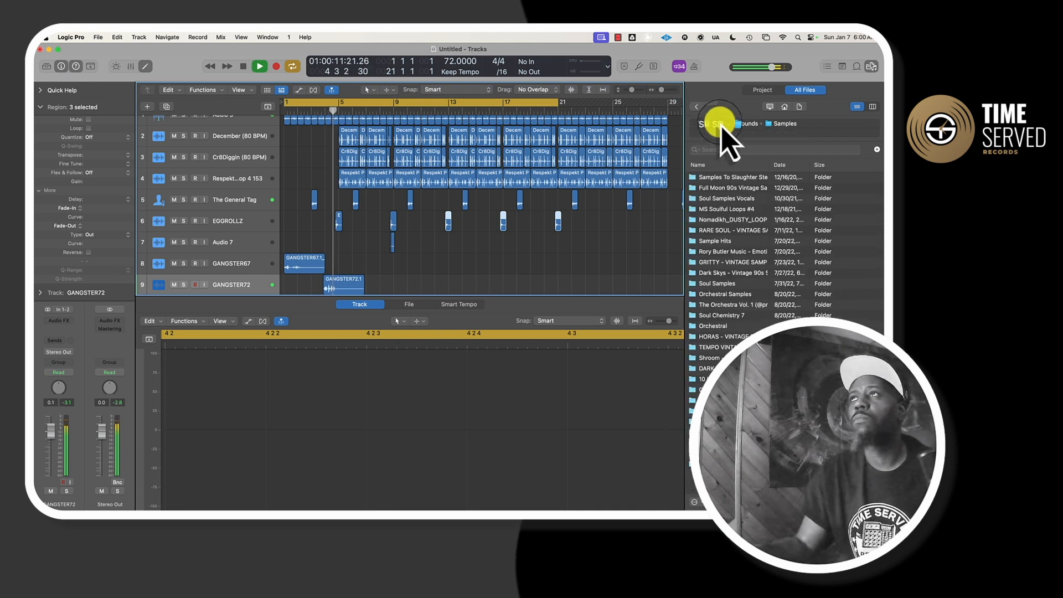
pyautogui.click(745, 125)
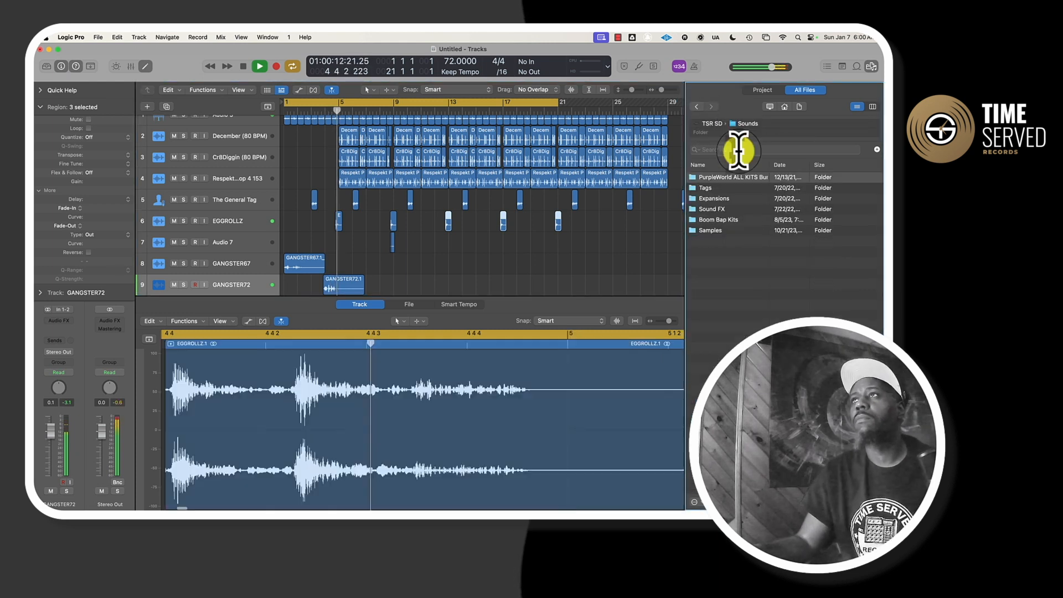
pyautogui.doubleClick(722, 230)
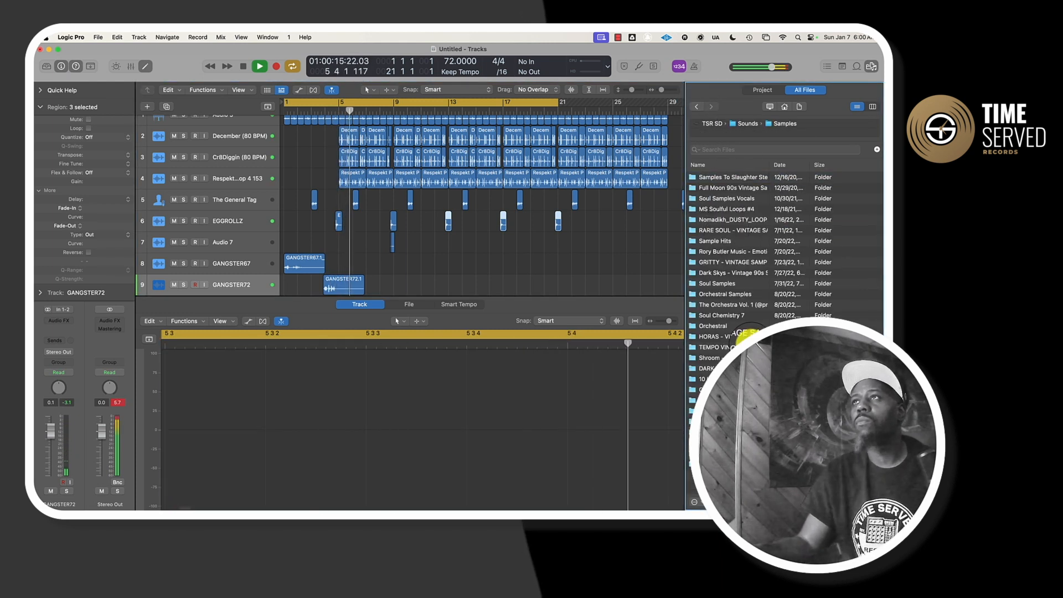
pyautogui.doubleClick(727, 178)
pyautogui.scroll(1, 470, 209)
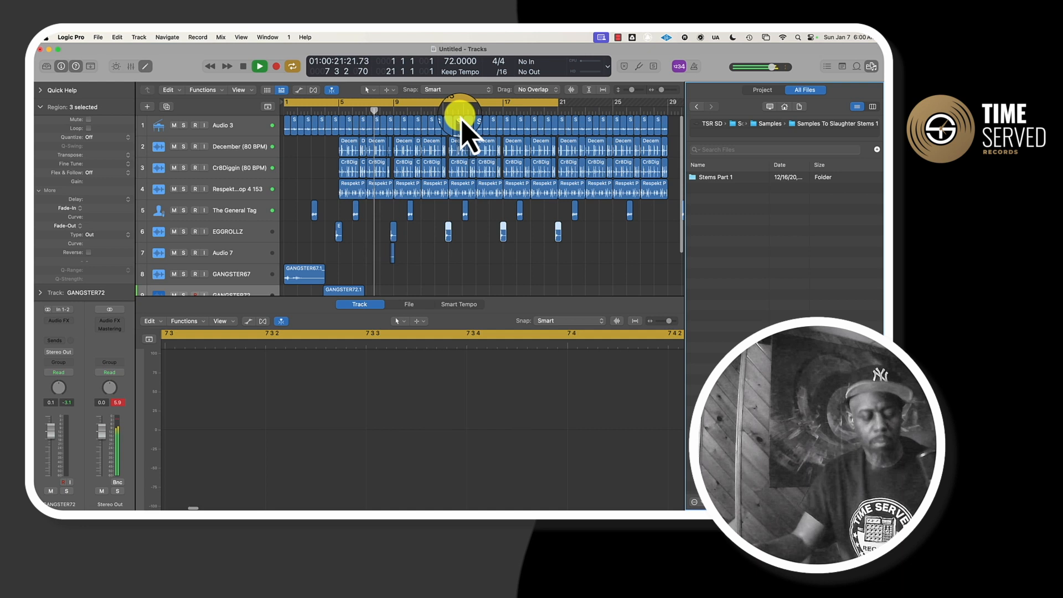
pyautogui.scroll(5, 464, 132)
pyautogui.scroll(-3, 465, 133)
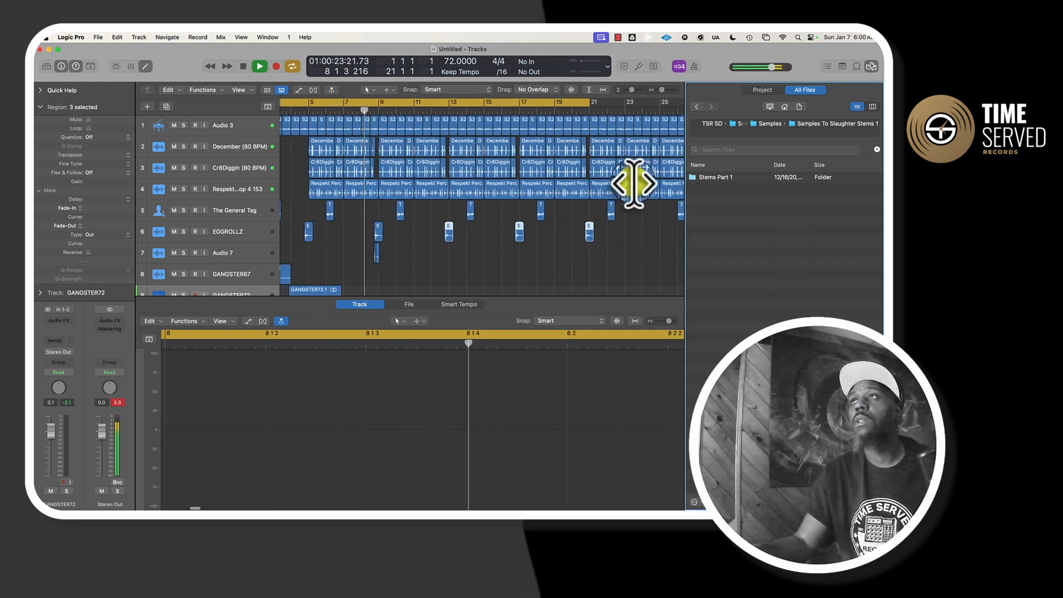
pyautogui.click(708, 177)
pyautogui.doubleClick(711, 179)
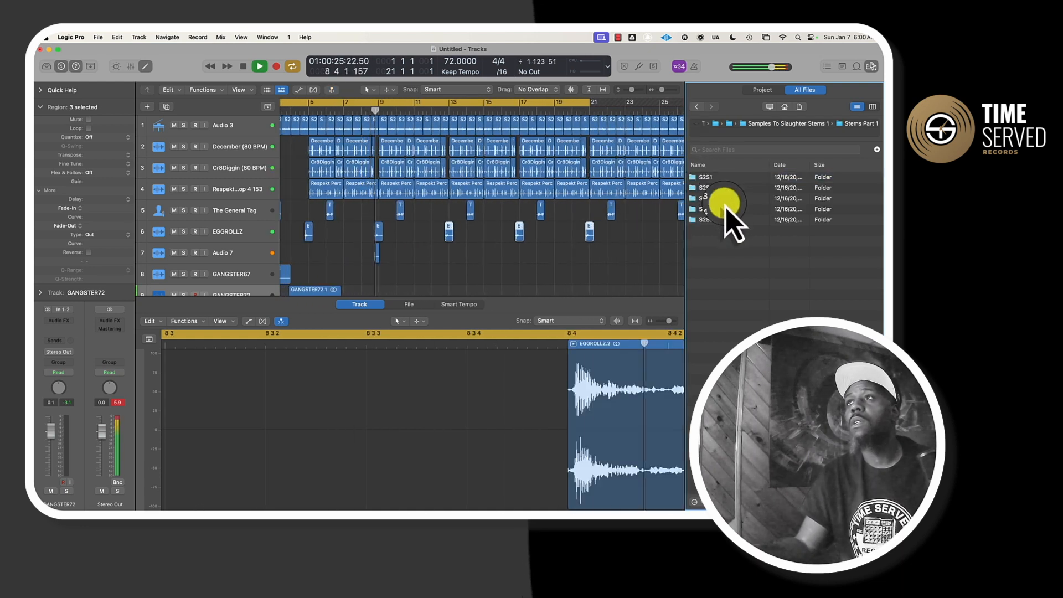
# Step: Browse Samples To Slaughter Stems 2, Stems Part 2, to the S2S6 folder and select one of its bass stems
pyautogui.scroll(2, 576, 182)
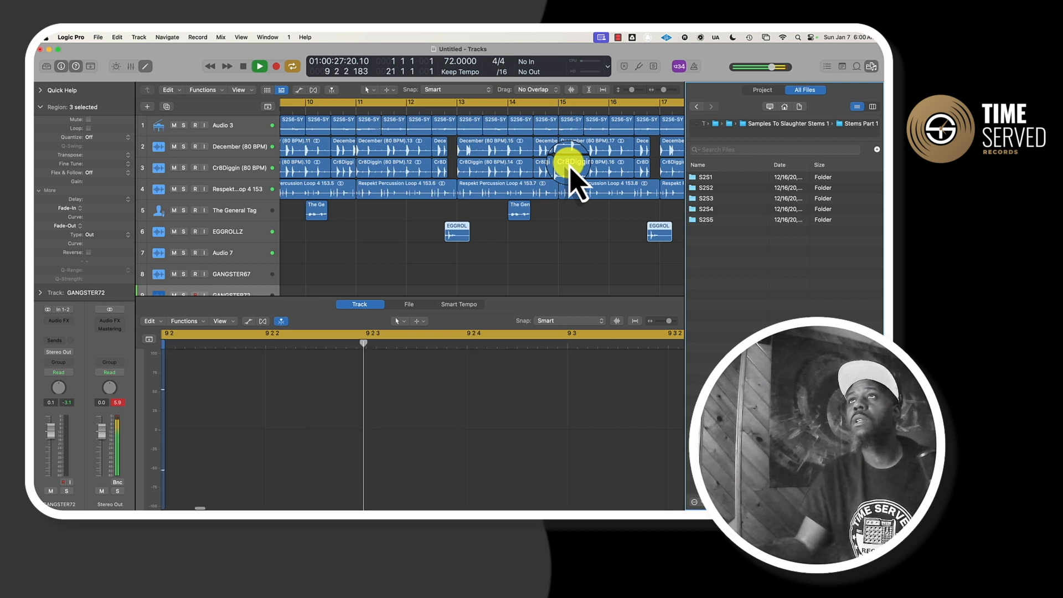
pyautogui.scroll(-2, 570, 166)
pyautogui.click(698, 107)
pyautogui.click(697, 107)
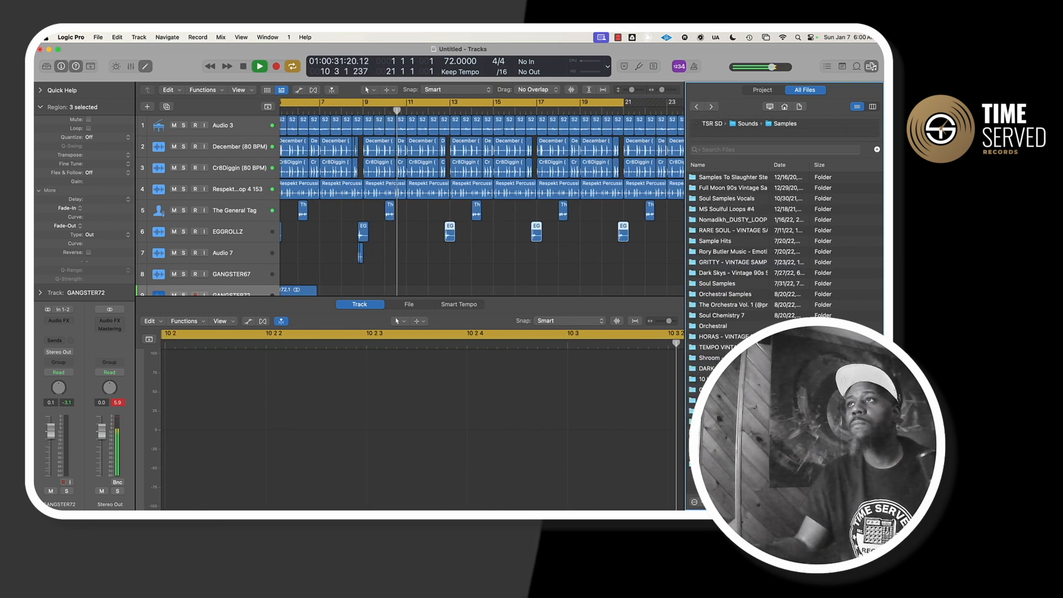
pyautogui.click(709, 179)
pyautogui.doubleClick(709, 178)
pyautogui.click(709, 188)
pyautogui.doubleClick(709, 190)
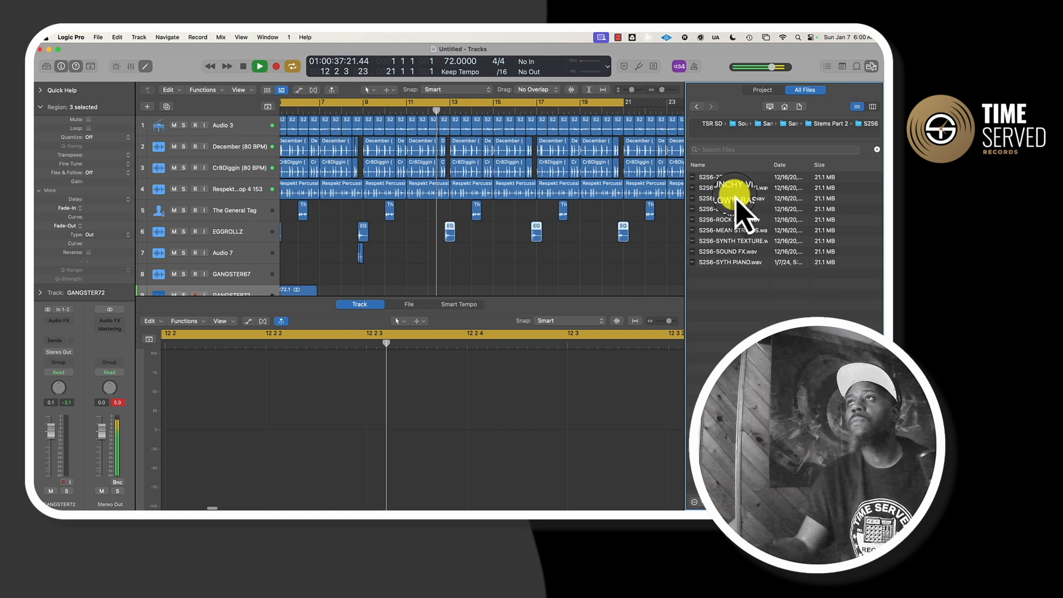
pyautogui.click(710, 199)
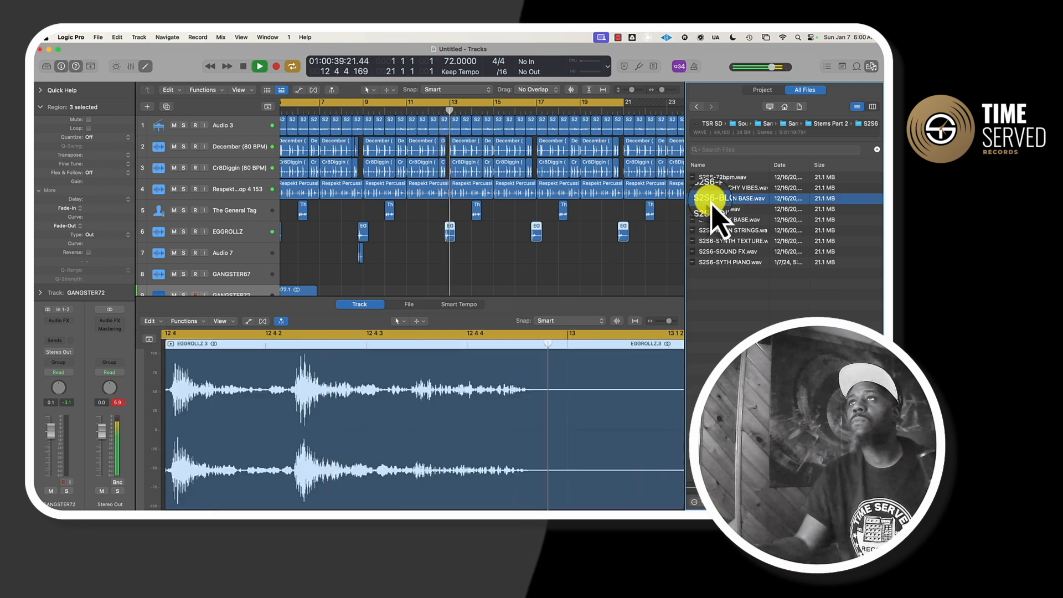
pyautogui.click(574, 218)
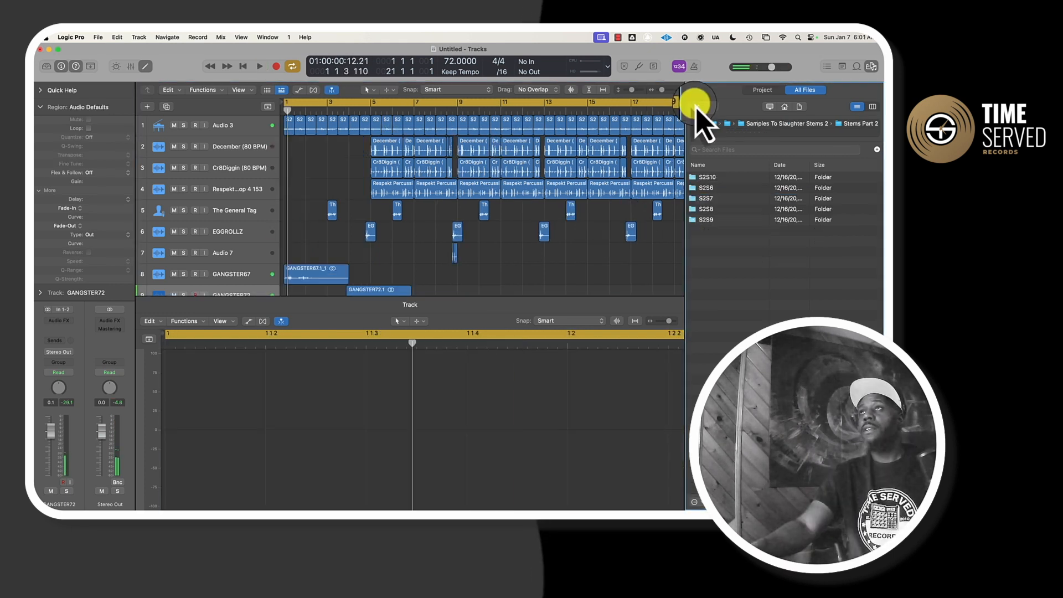
# Step: Audition OLD ASS VINYL.wav from the V Don kit's FX folder and place it on a new track at bar 1
pyautogui.click(696, 105)
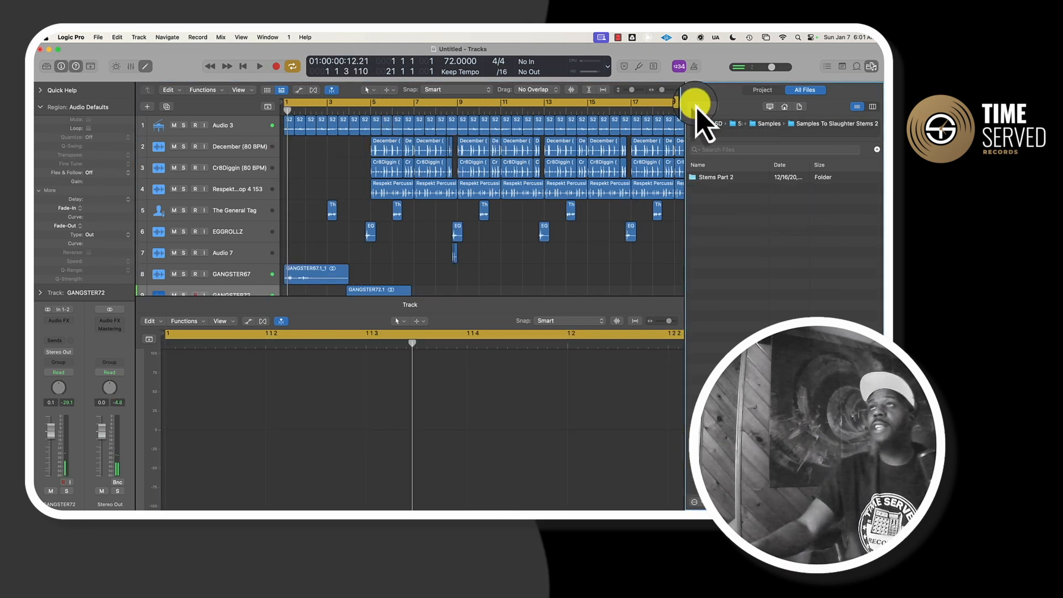
pyautogui.click(697, 105)
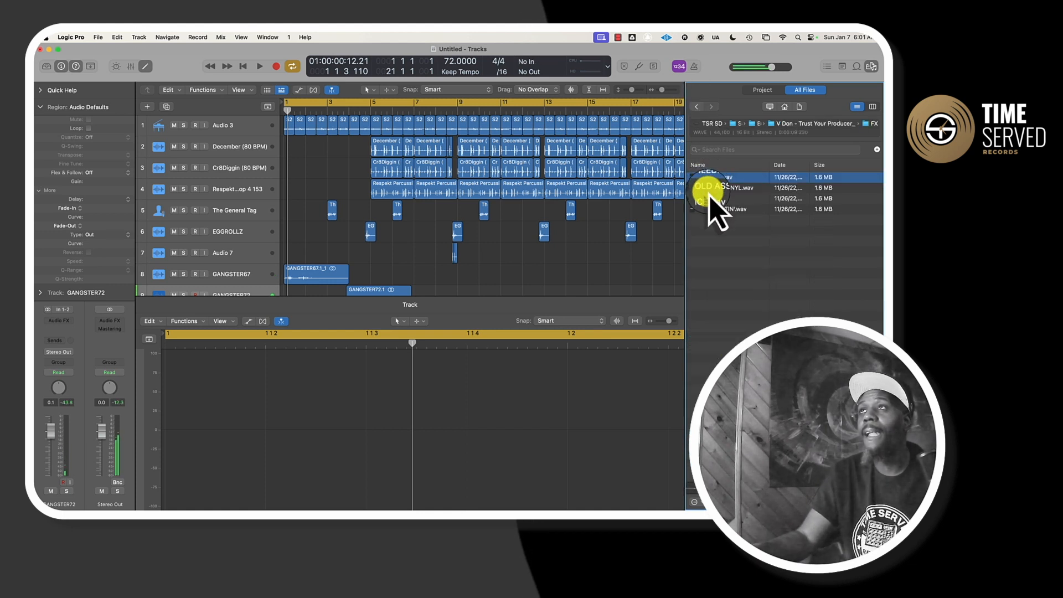
pyautogui.click(713, 189)
pyautogui.scroll(-5, 595, 210)
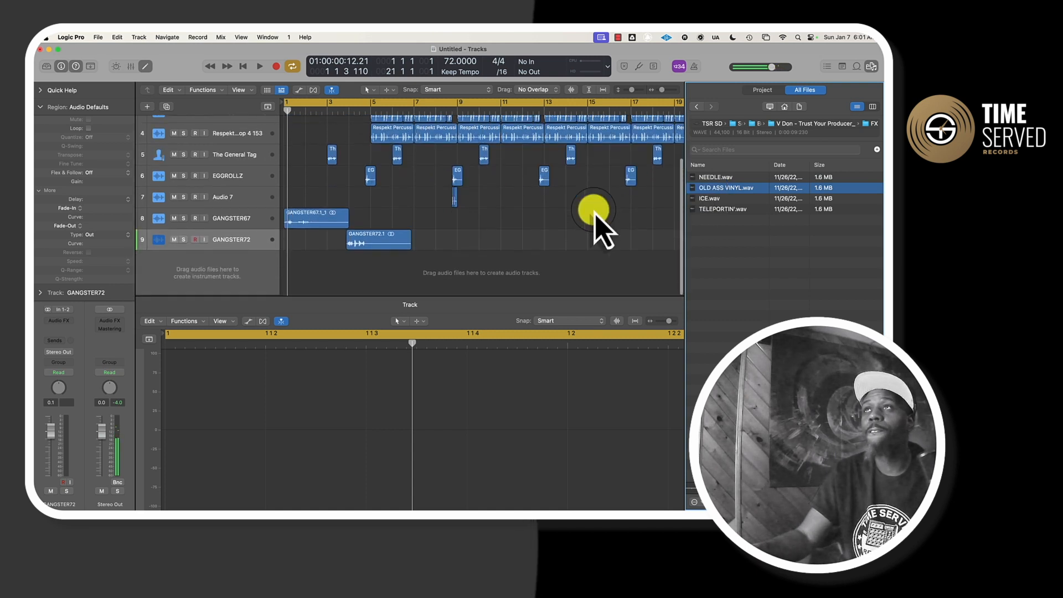
pyautogui.moveTo(717, 192); pyautogui.dragTo(278, 275)
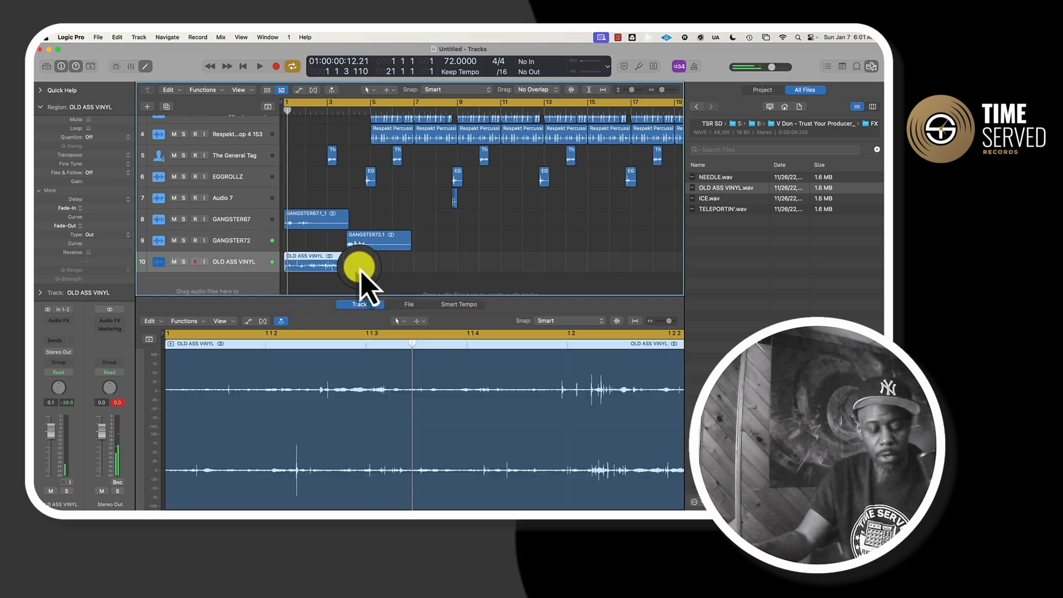
# Step: Stretch the OLD ASS VINYL region to end at bar 5 and preview the intro
pyautogui.moveTo(339, 265); pyautogui.dragTo(369, 271)
pyautogui.press('space')
pyautogui.press('space')
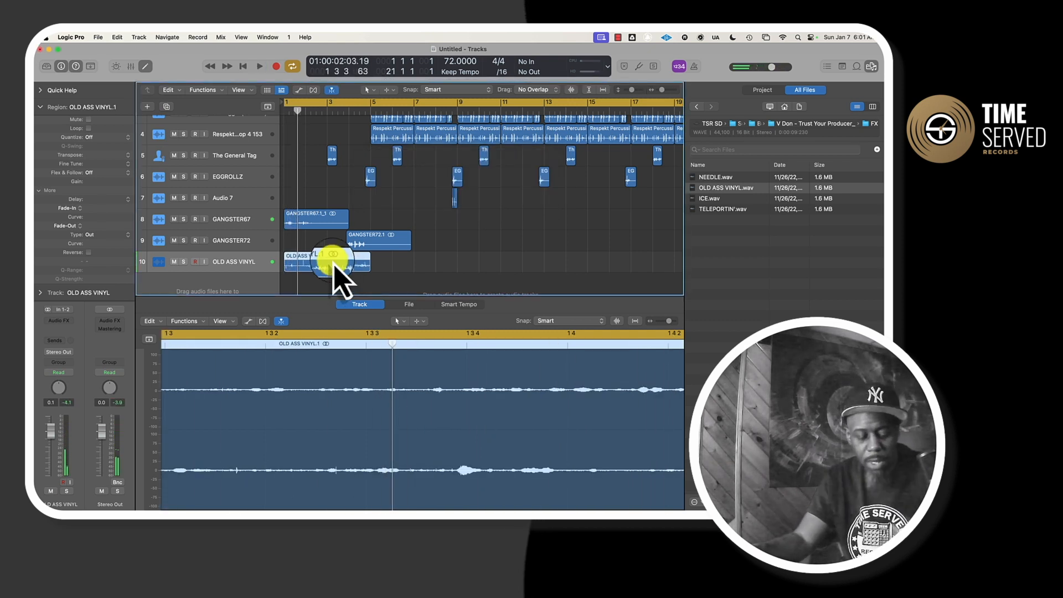
# Step: Repeat the four-bar OLD ASS VINYL region five times so the crackle runs through to bar 25
pyautogui.press('super+r')
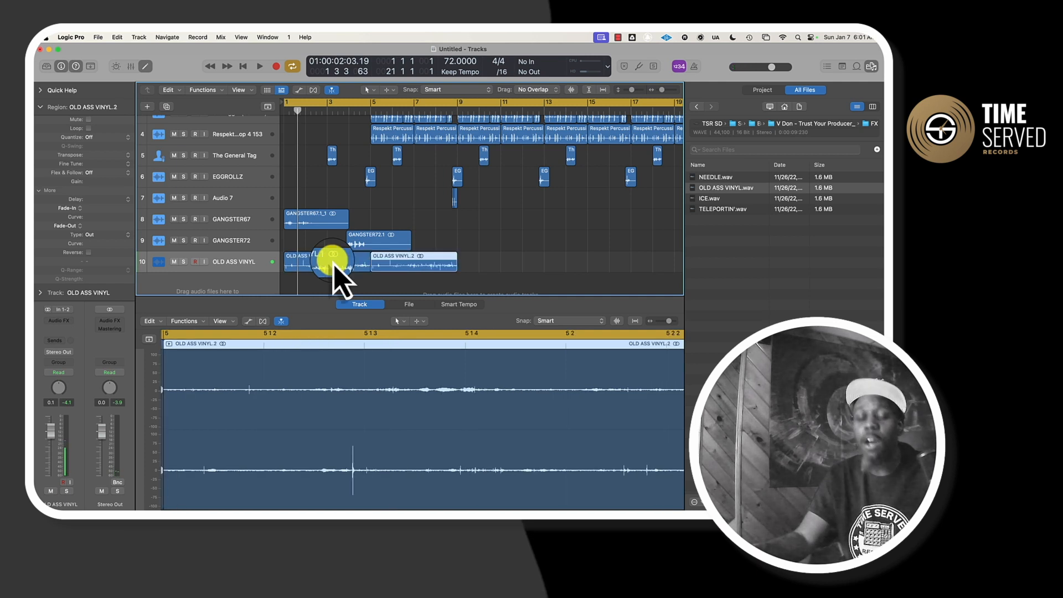
pyautogui.press('super+Left')
pyautogui.press('super+r')
pyautogui.press('super+r')
pyautogui.press('super+r')
pyautogui.press('super+r')
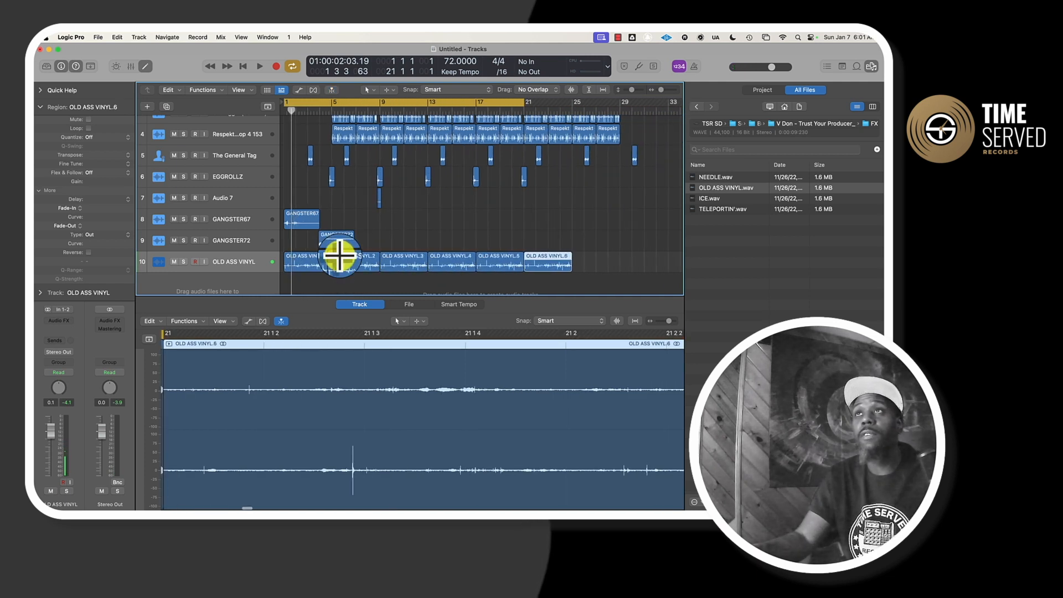
# Step: Select the OLD ASS VINYL track, listen to the arrangement into bar 6, and stop playback
pyautogui.click(237, 262)
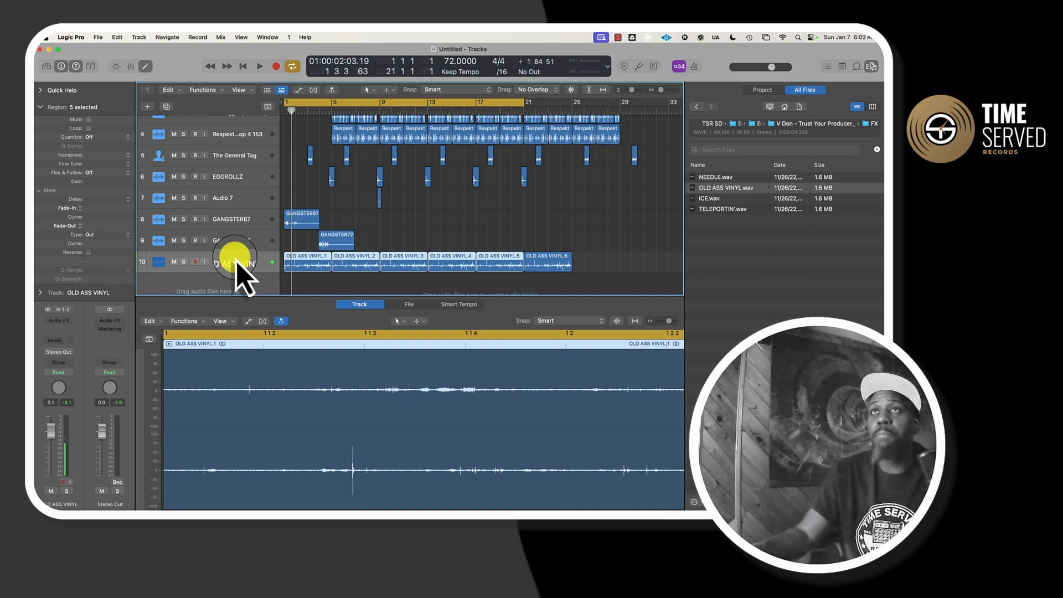
pyautogui.press('space')
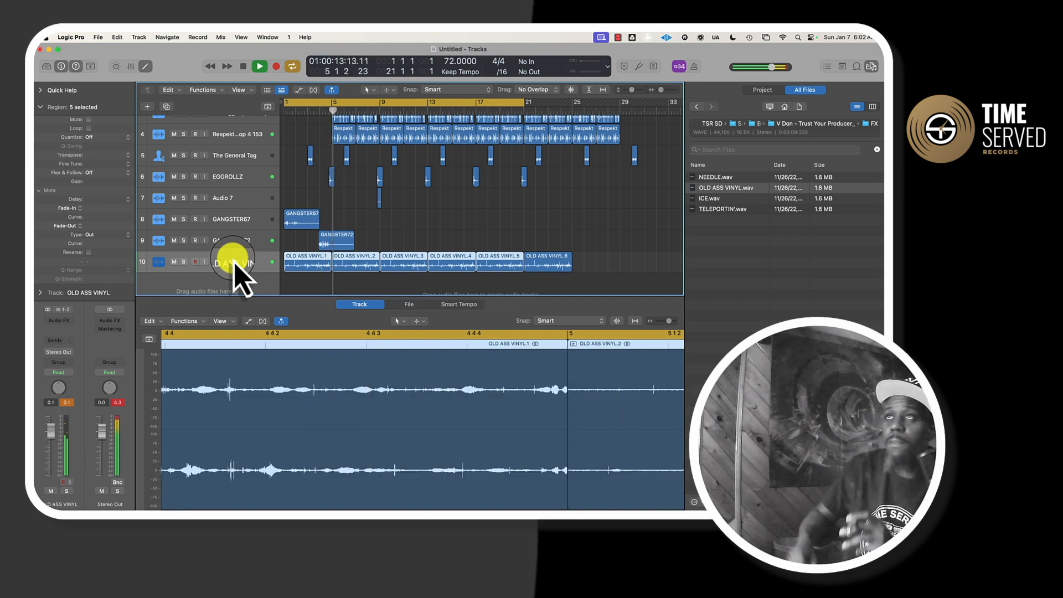
pyautogui.scroll(-1, 236, 263)
pyautogui.scroll(3, 237, 265)
pyautogui.press('x')
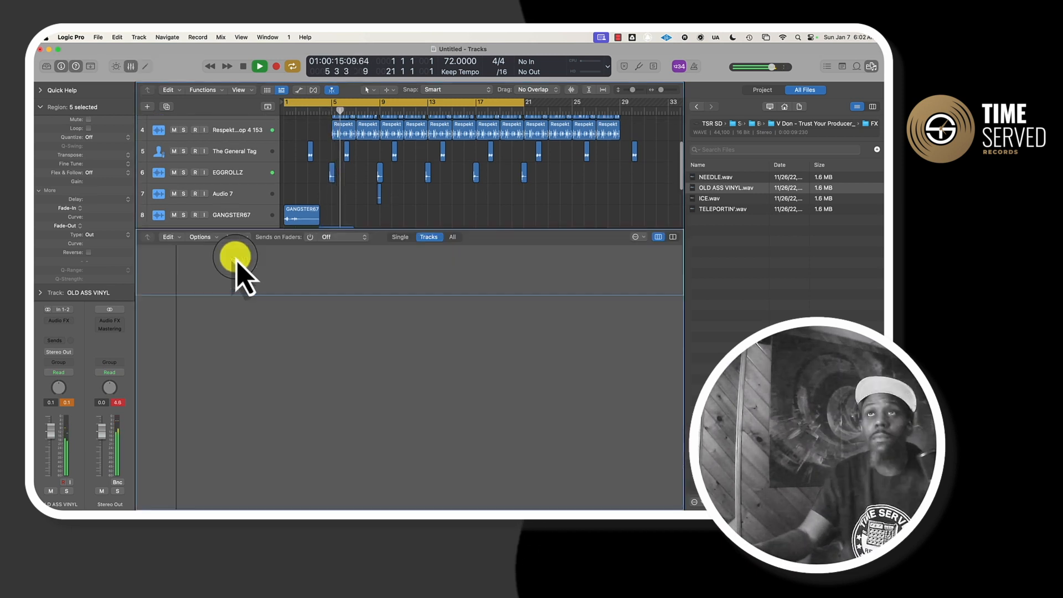
pyautogui.press('x')
pyautogui.press('space')
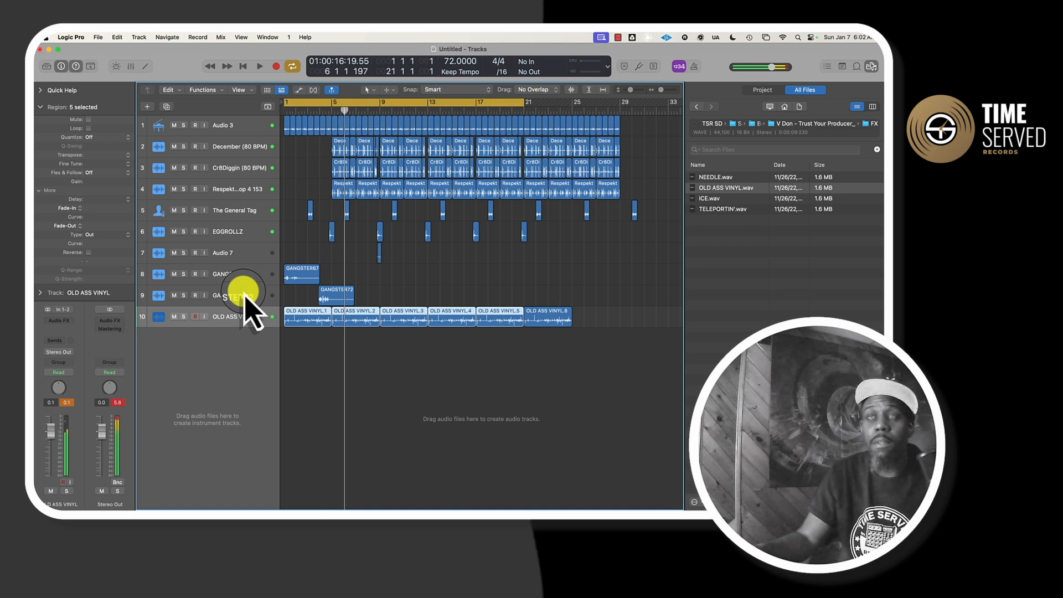
# Step: Show the mixer and insert a Gain plug-in on the OLD ASS VINYL channel
pyautogui.press('x')
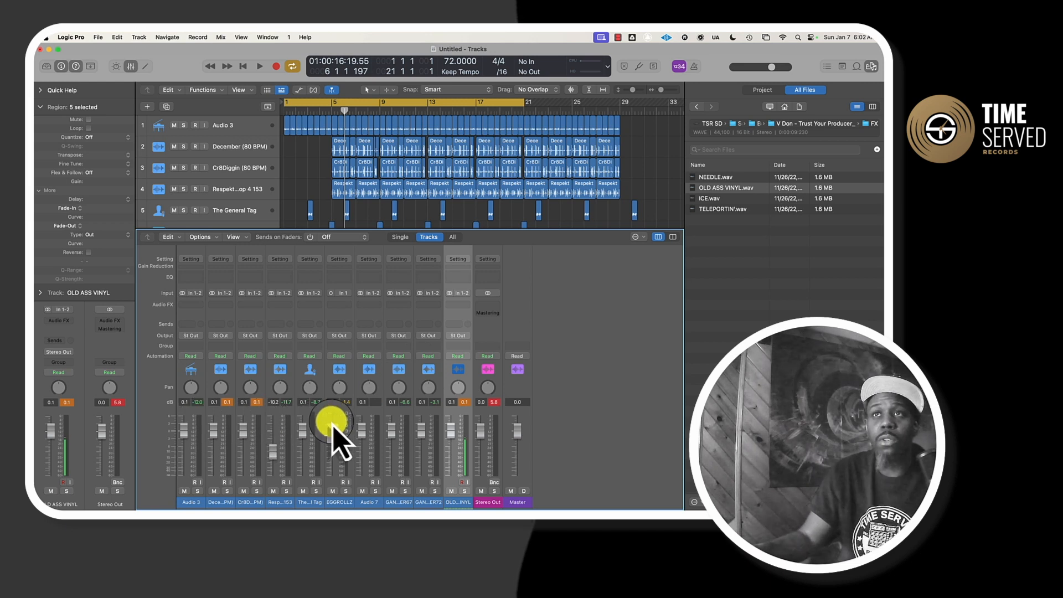
pyautogui.click(453, 307)
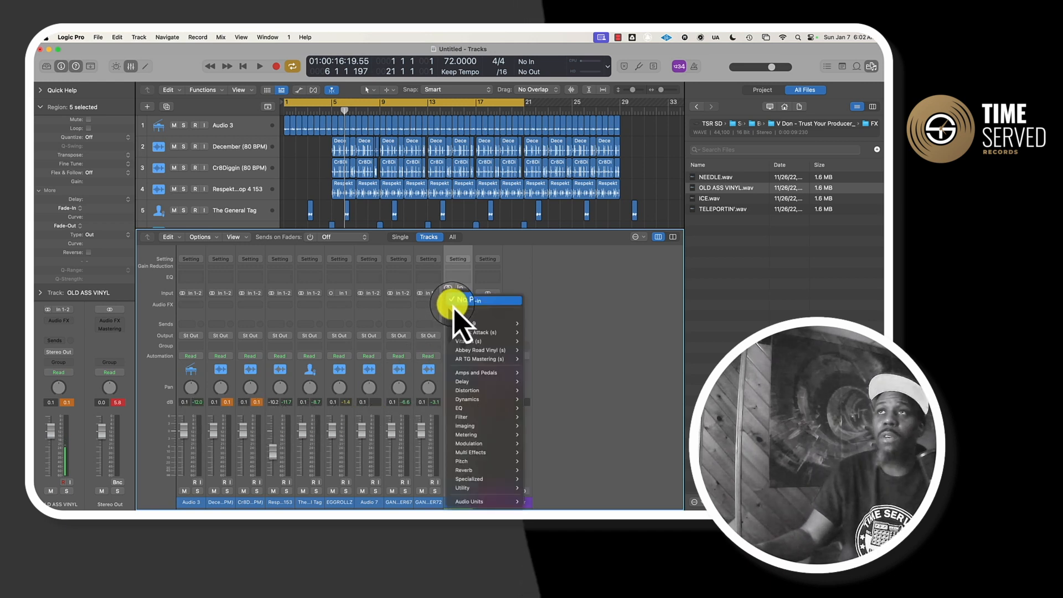
pyautogui.moveTo(497, 489)
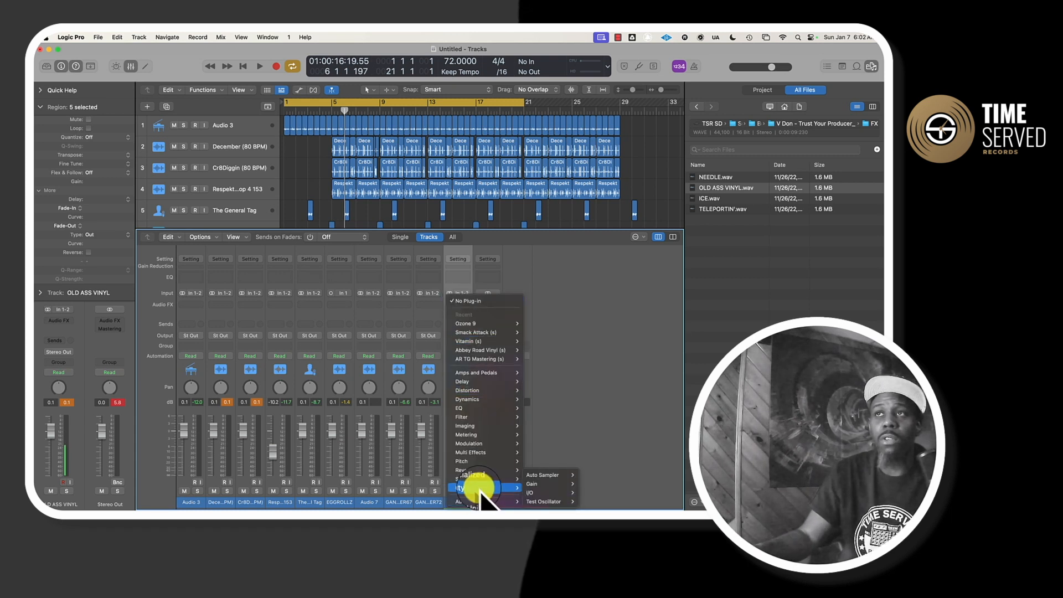
pyautogui.click(582, 486)
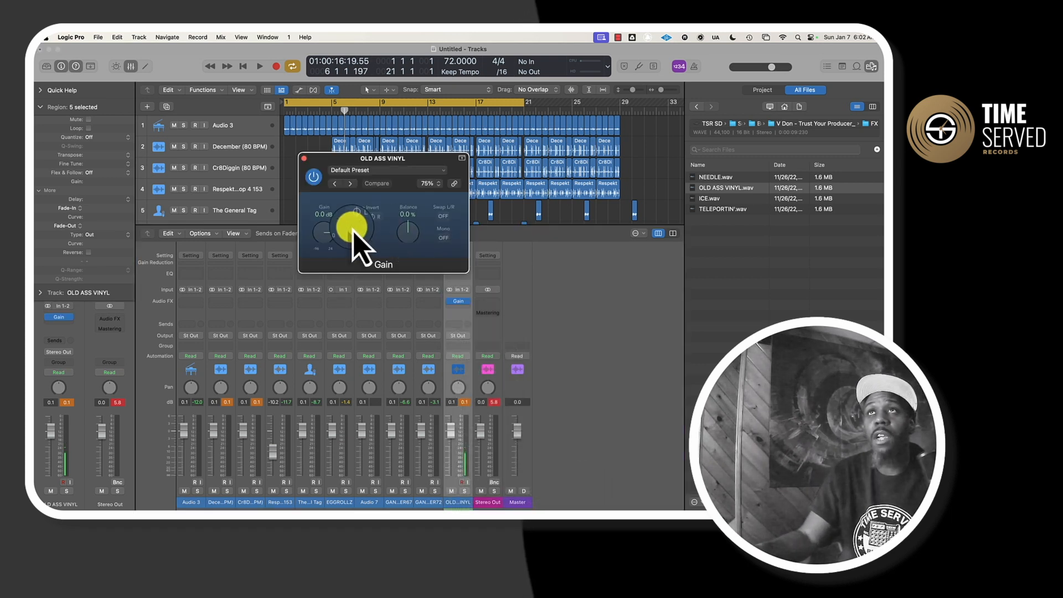
# Step: Lower the vinyl channel's Gain plug-in to -11.2 dB while the intro plays, and close the plug-in window
pyautogui.moveTo(322, 231); pyautogui.dragTo(322, 238)
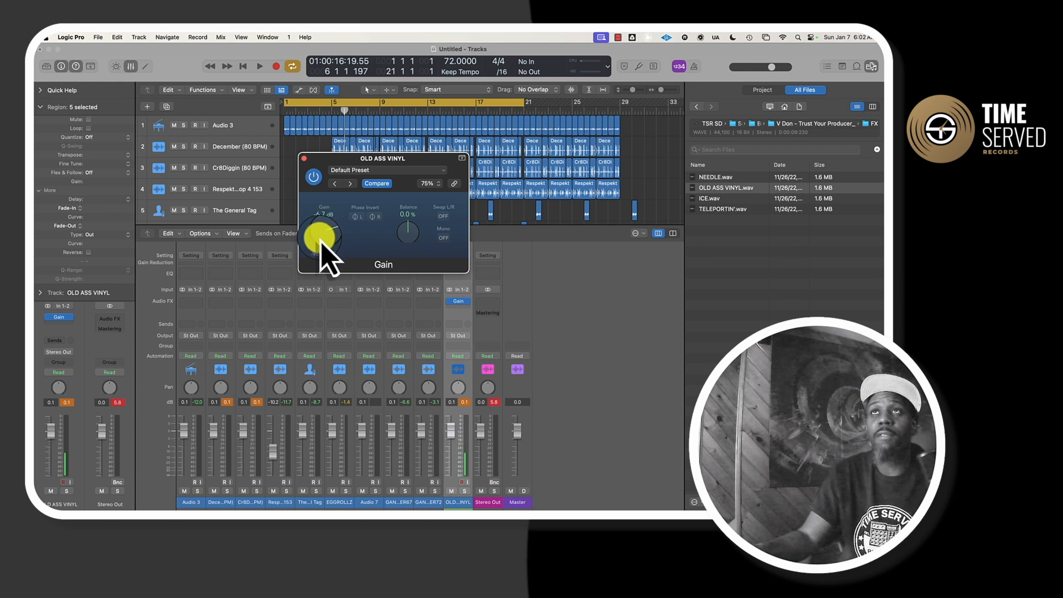
pyautogui.press('space')
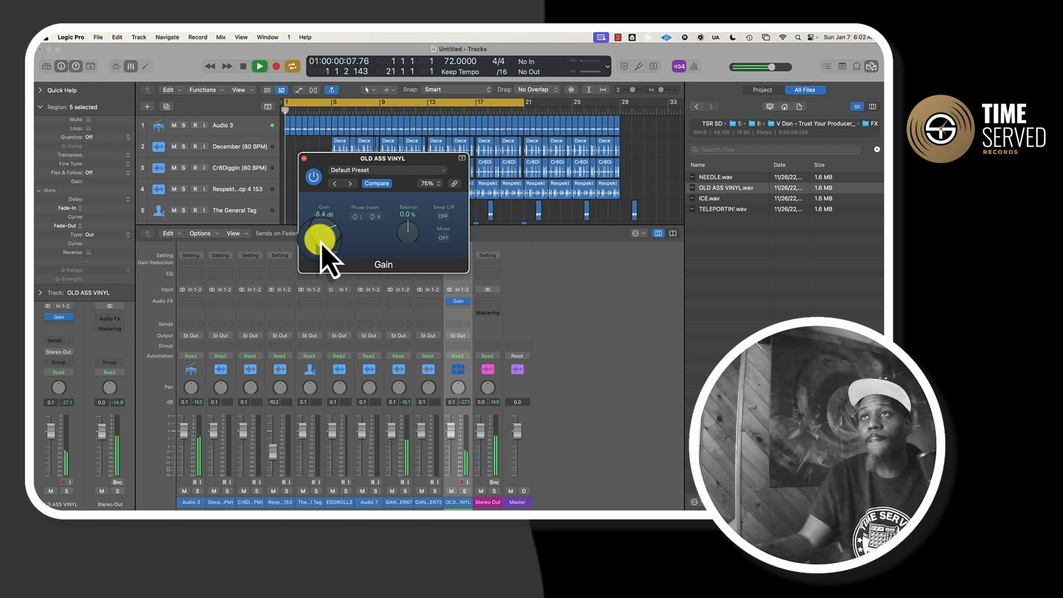
pyautogui.moveTo(321, 243); pyautogui.dragTo(322, 242)
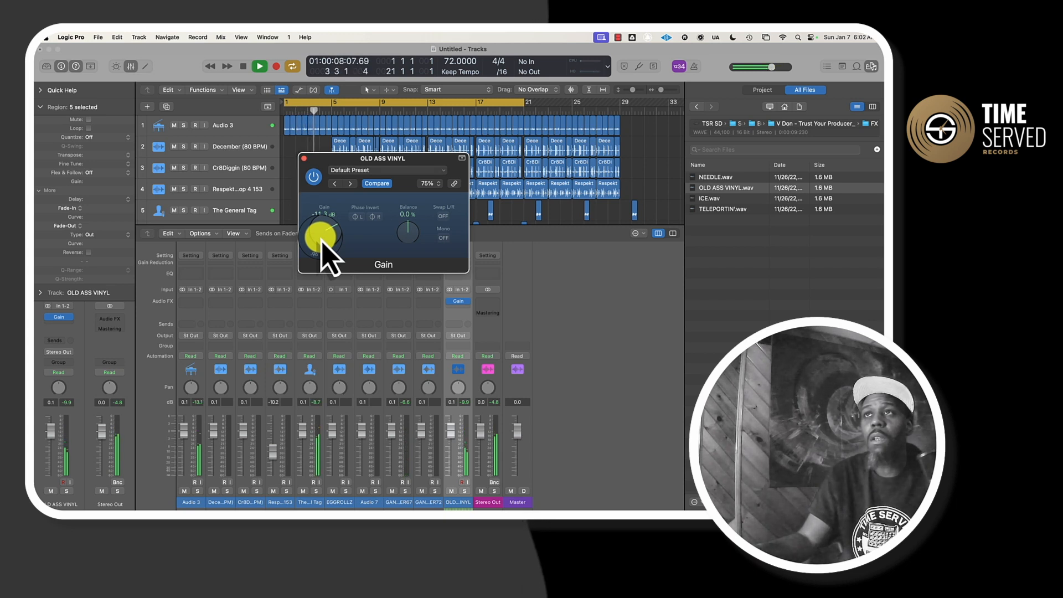
pyautogui.moveTo(321, 245); pyautogui.dragTo(305, 159)
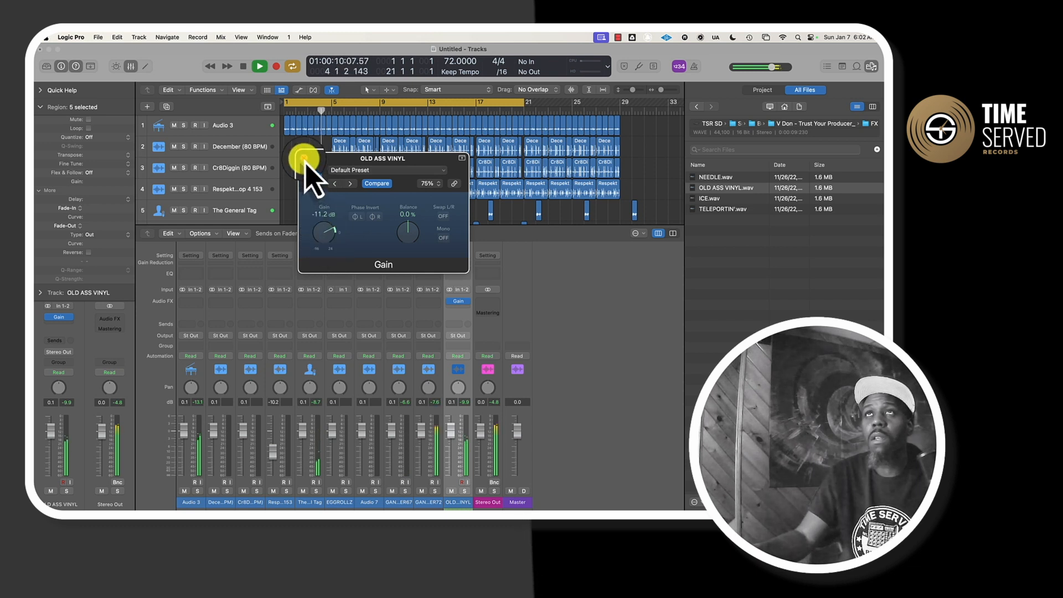
pyautogui.click(305, 159)
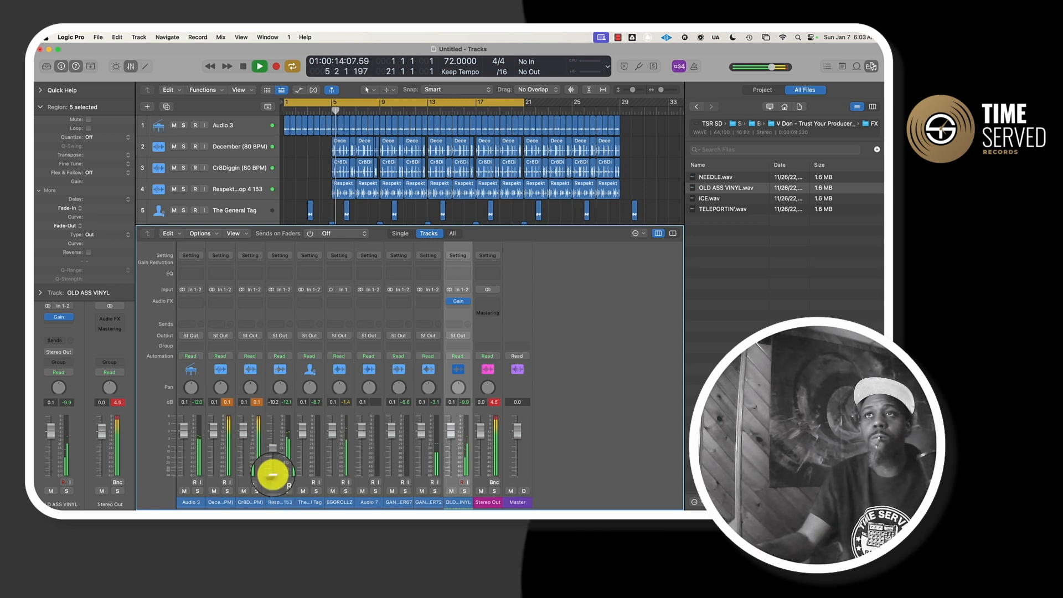
# Step: Copy the vinyl channel's Gain plug-in to the Respekt Percussion Loop 4 channel, reset that channel's fader to 0.0 dB, and check the plug-in
pyautogui.click(274, 480)
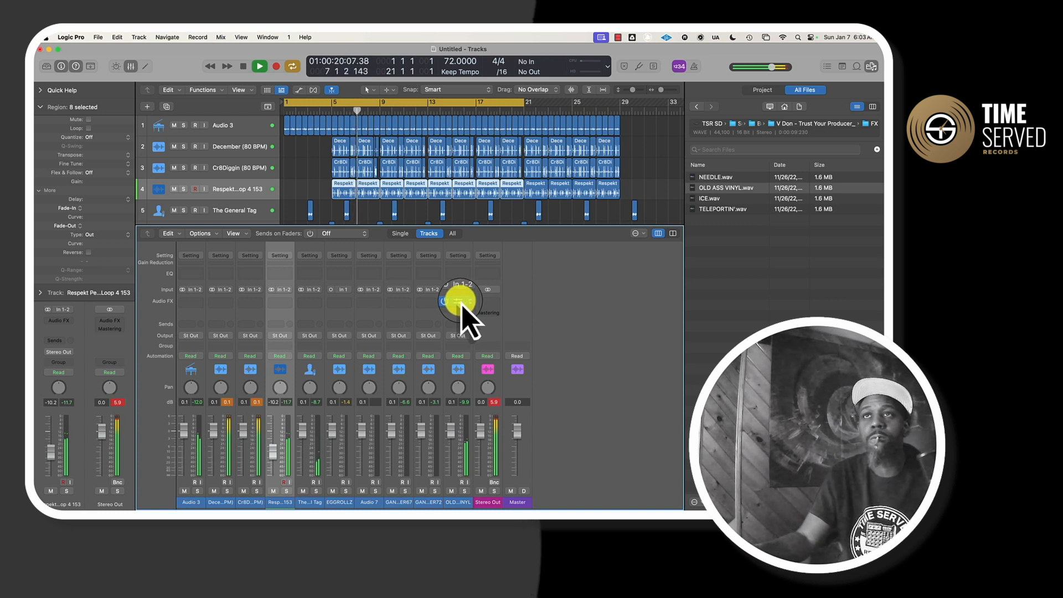
pyautogui.moveTo(461, 303); pyautogui.dragTo(281, 302)
pyautogui.keyDown('alt'); pyautogui.click(272, 452); pyautogui.keyUp('alt')
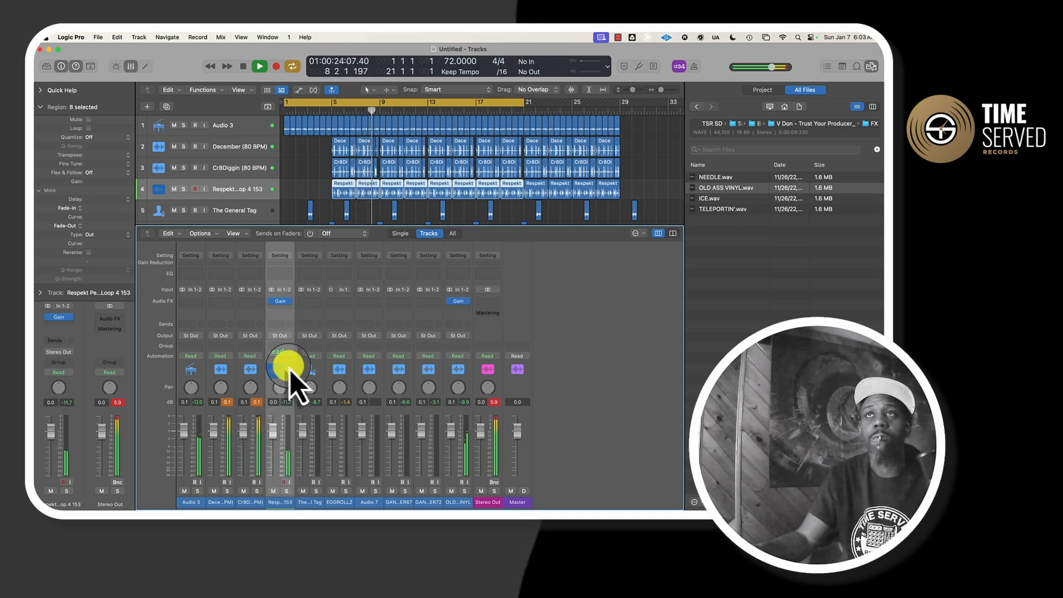
pyautogui.click(279, 302)
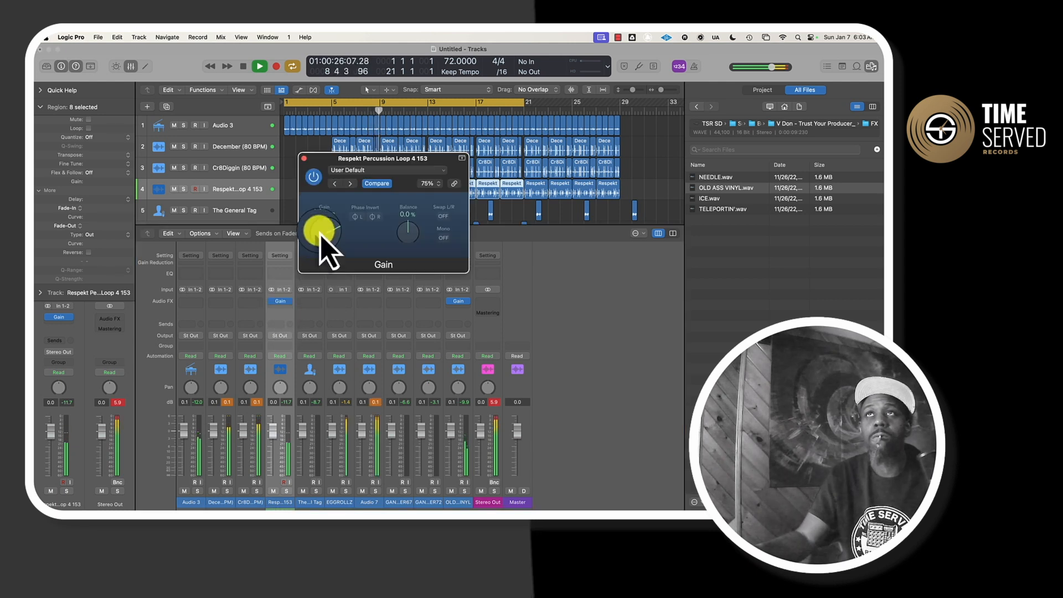
pyautogui.click(304, 158)
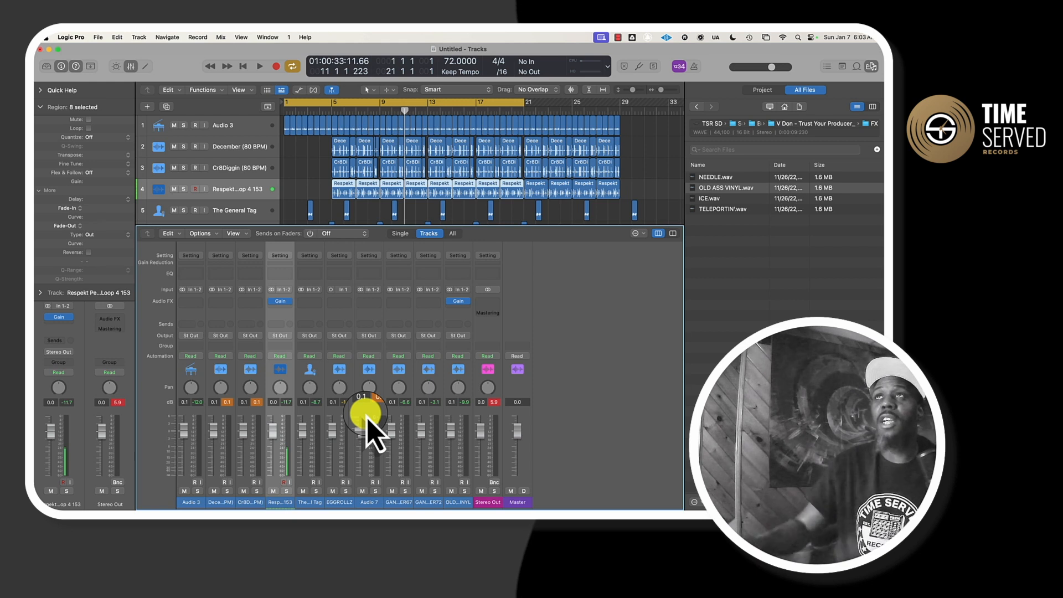
# Step: Hide the mixer, listen to the intro from the beginning into bar 3, and stop playback
pyautogui.press('x')
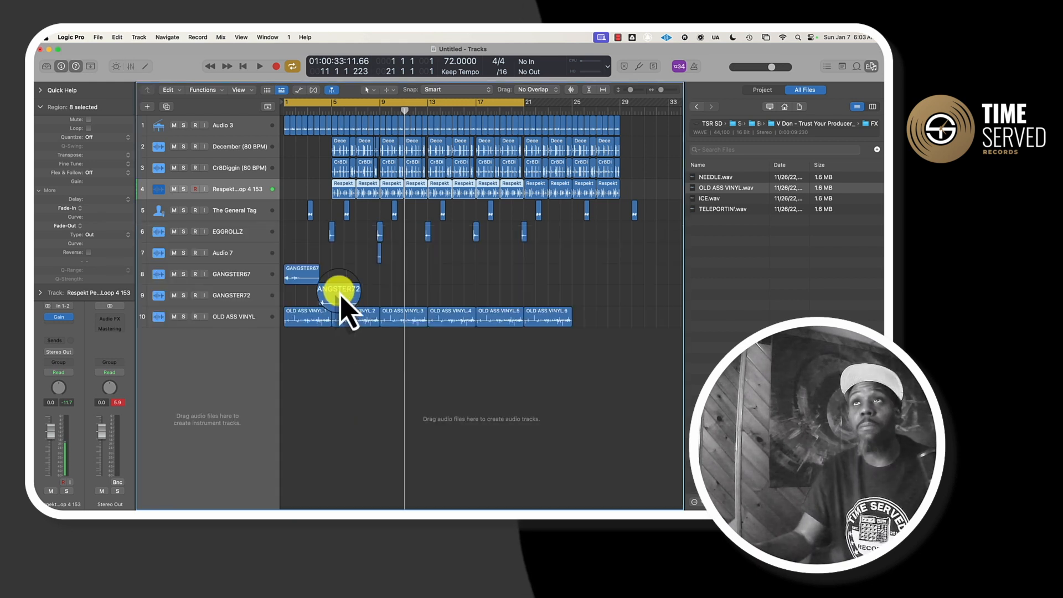
pyautogui.press('Return')
pyautogui.press('space')
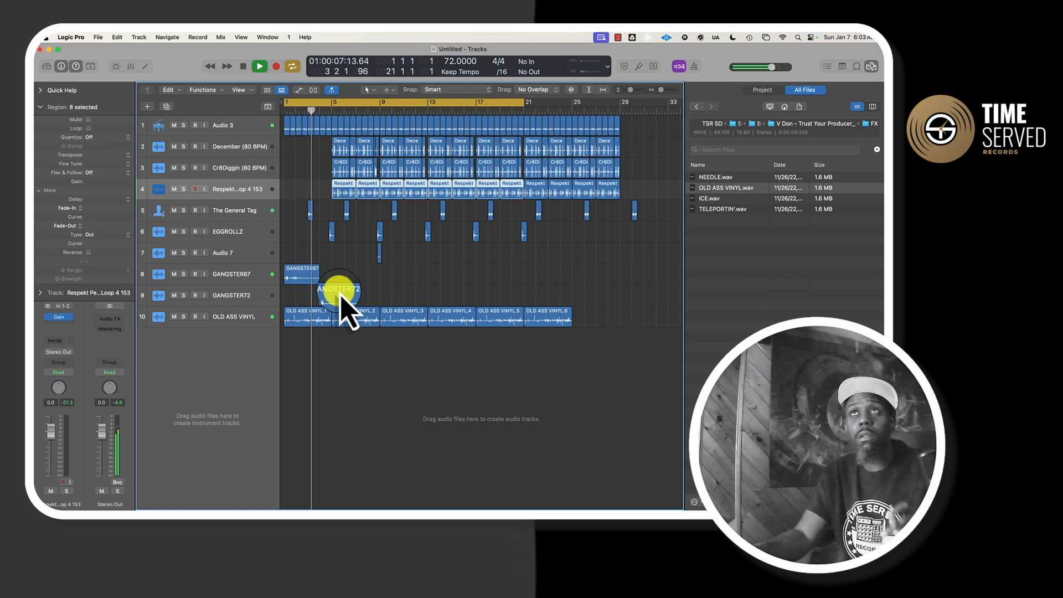
pyautogui.press('space')
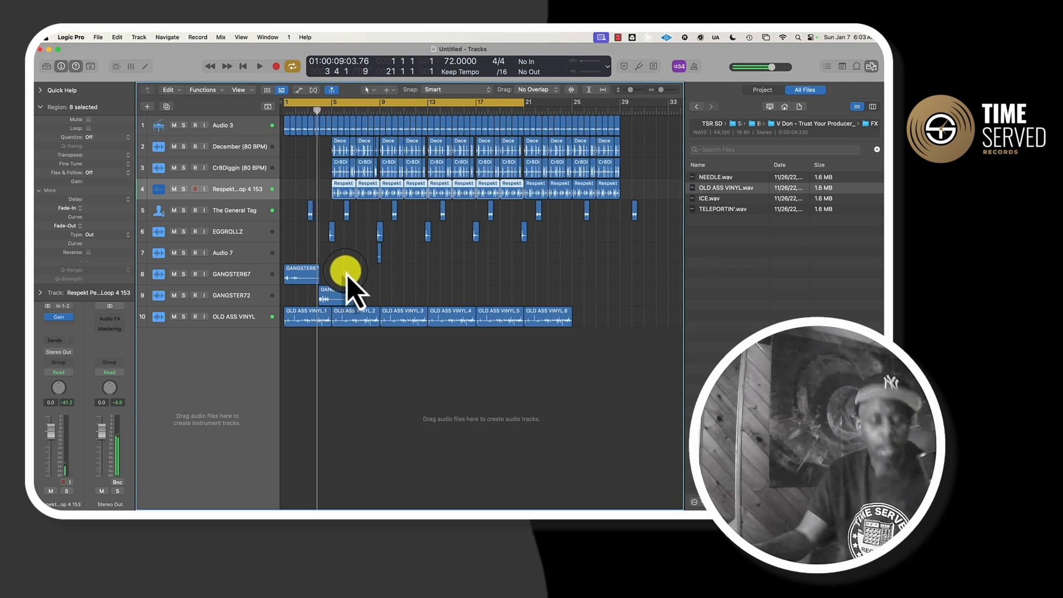
# Step: Move the first The General Tag region earlier, to about halfway through bar 2, and listen to the intro into bar 5
pyautogui.scroll(5, 346, 261)
pyautogui.hscroll(-3, 345, 259)
pyautogui.scroll(1, 389, 220)
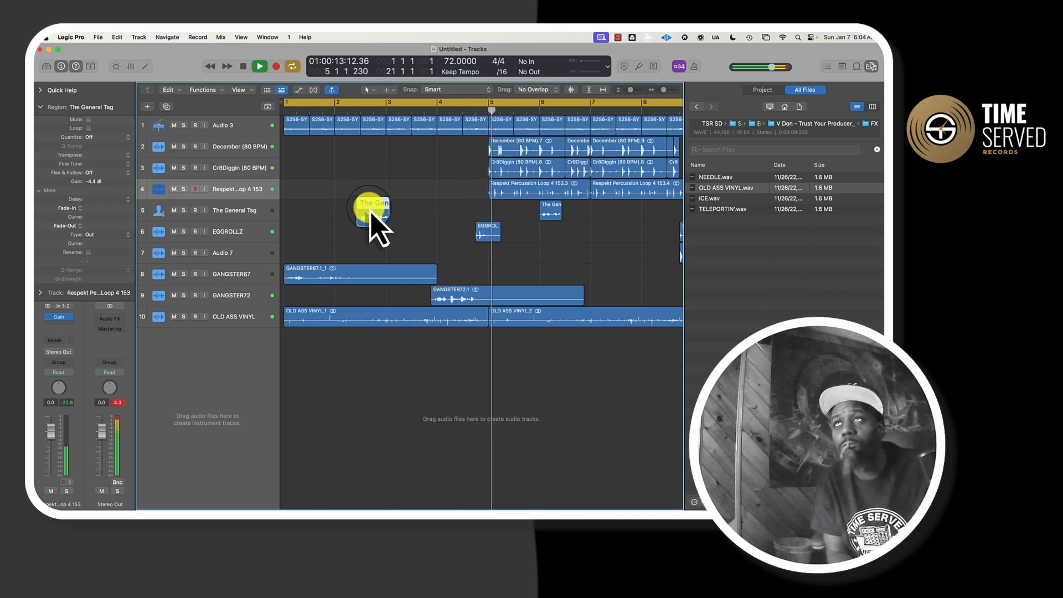
pyautogui.press('space')
pyautogui.scroll(-5, 484, 227)
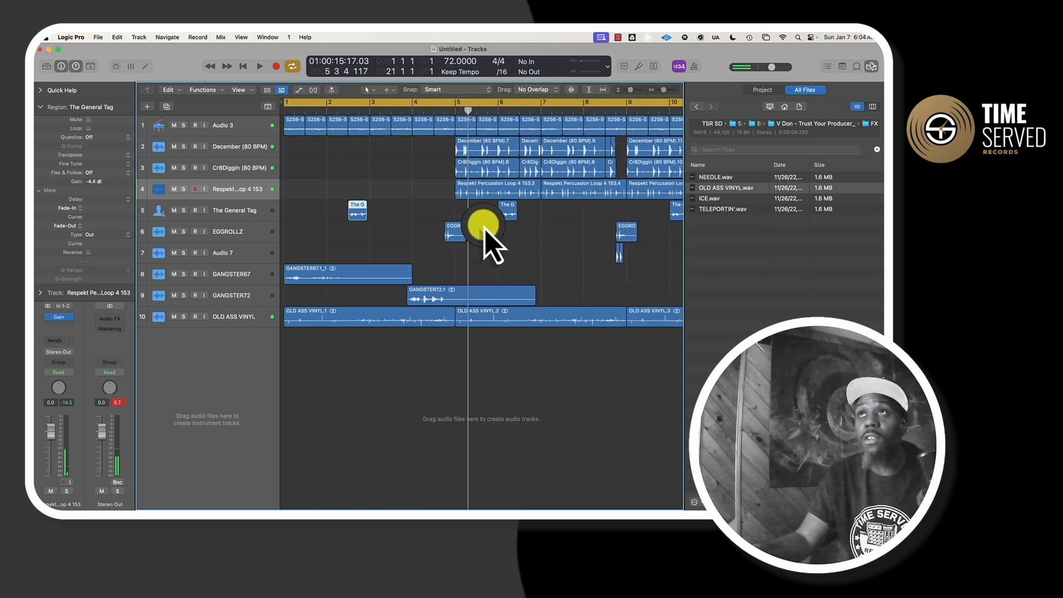
# Step: Copy the two short Audio 7 fill regions ahead of bar 9 and paste them at bar 4, beat 4
pyautogui.click(539, 258)
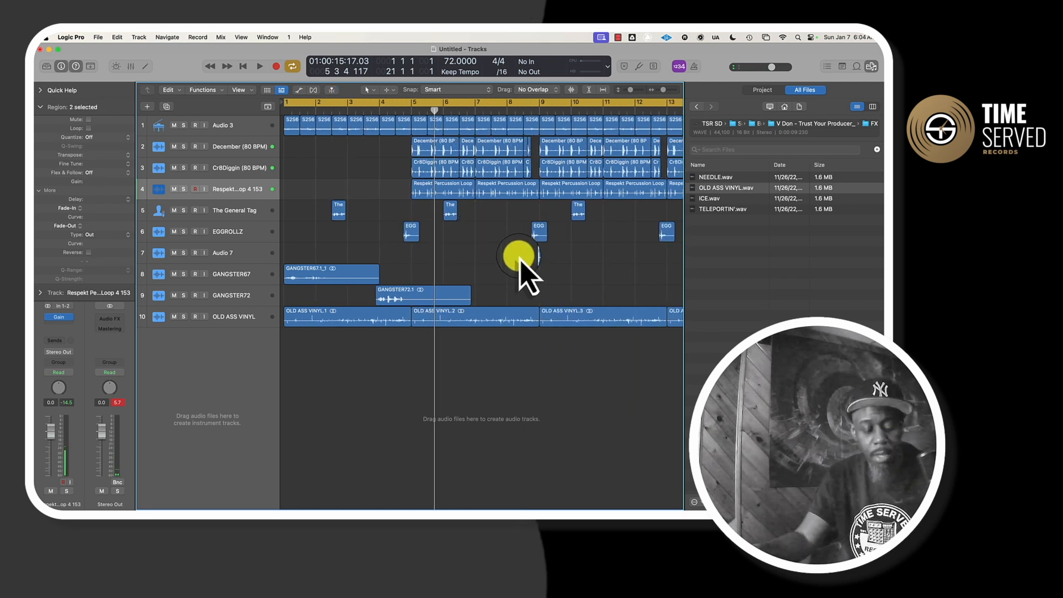
pyautogui.click(405, 110)
pyautogui.moveTo(407, 111); pyautogui.dragTo(408, 110)
pyautogui.click(238, 253)
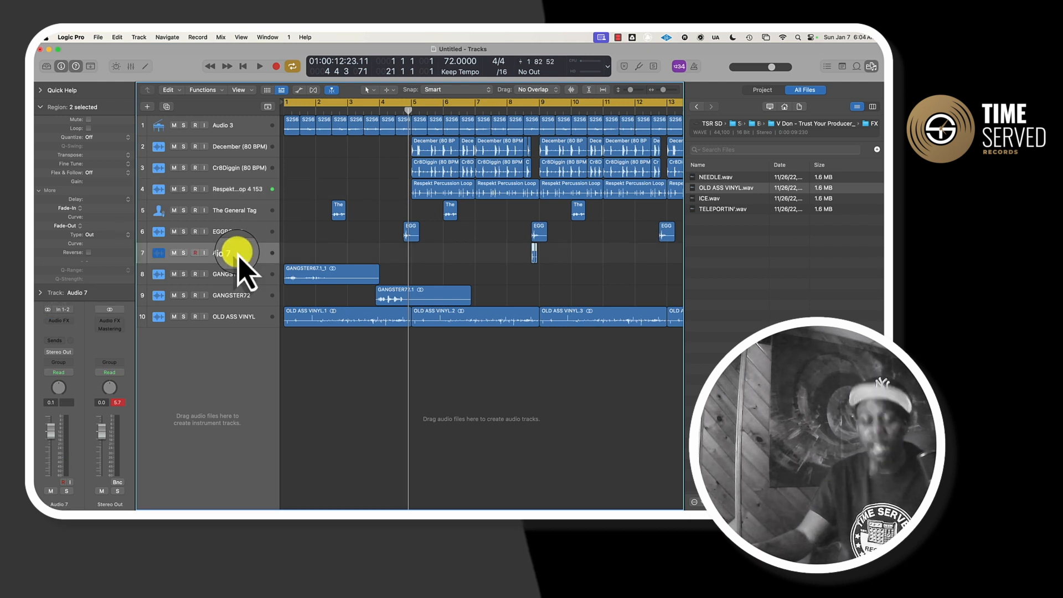
pyautogui.click(403, 110)
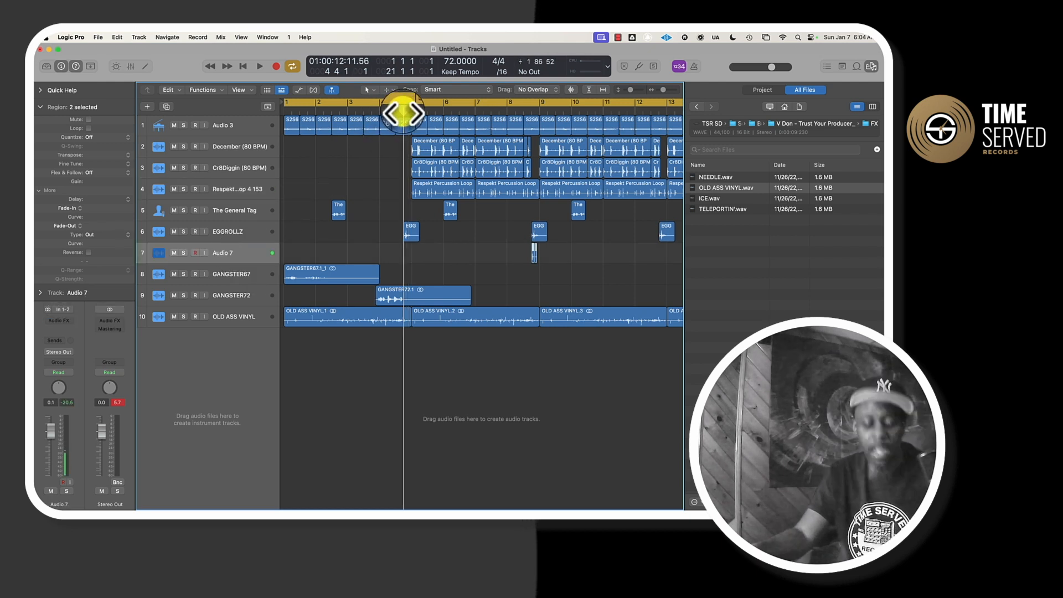
pyautogui.press('super+v')
# Step: Paste the Audio 7 fill on beat 4 of bars 12, 16 and 20
pyautogui.hscroll(5, 448, 208)
pyautogui.click(512, 111)
pyautogui.press('super+v')
pyautogui.hscroll(5, 512, 113)
pyautogui.click(495, 110)
pyautogui.press('super+v')
pyautogui.click(622, 110)
pyautogui.press('super+v')
pyautogui.hscroll(-2, 575, 194)
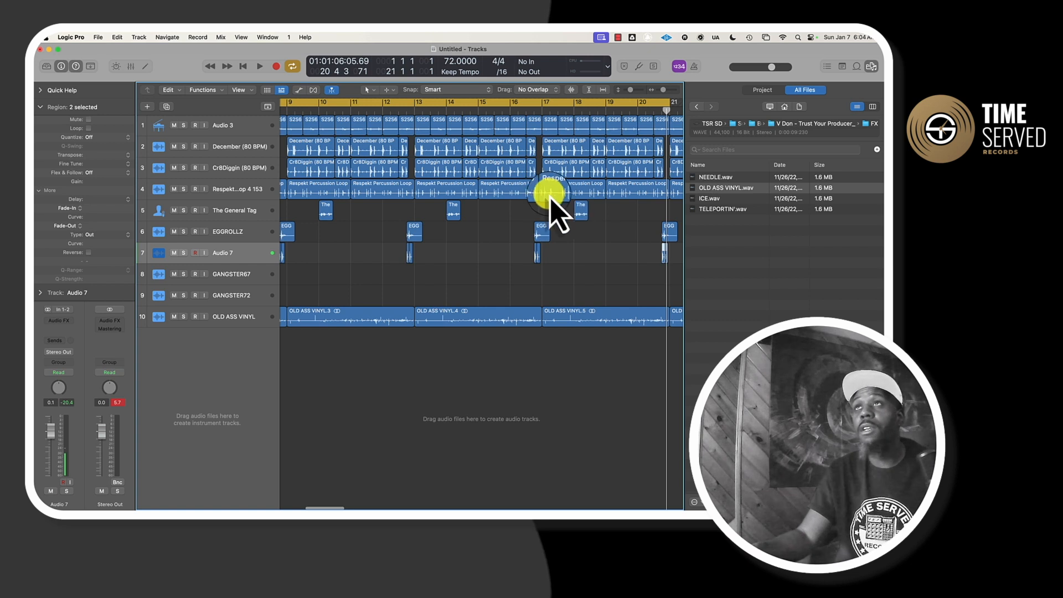
# Step: Set the cycle range around the eight Audio 3 regions in bars 1 to 4 and toggle the Auto Set Locators option
pyautogui.hscroll(-5, 506, 209)
pyautogui.hscroll(-3, 443, 191)
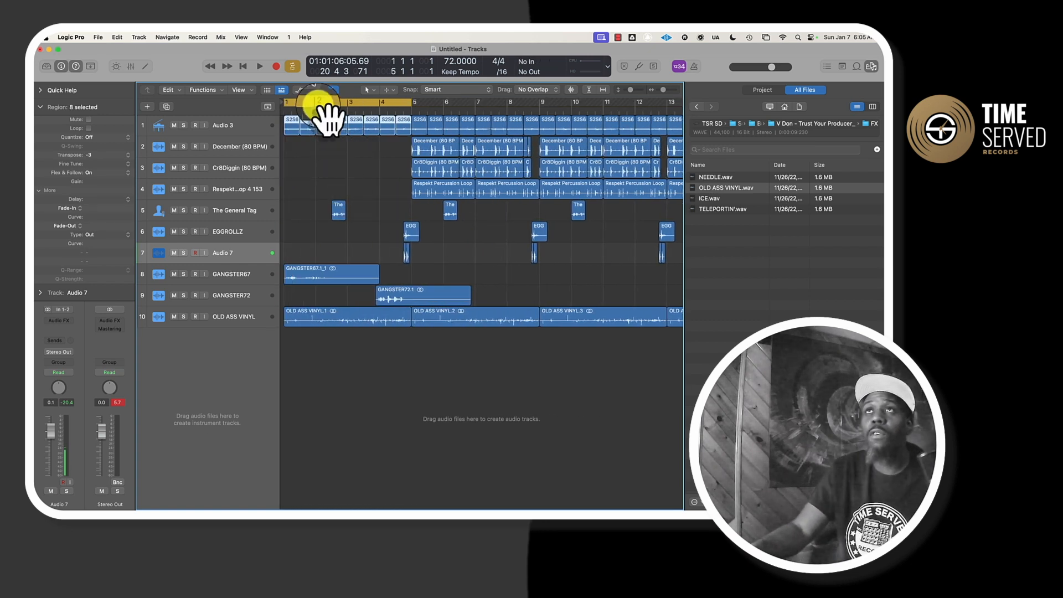
pyautogui.rightClick(317, 103)
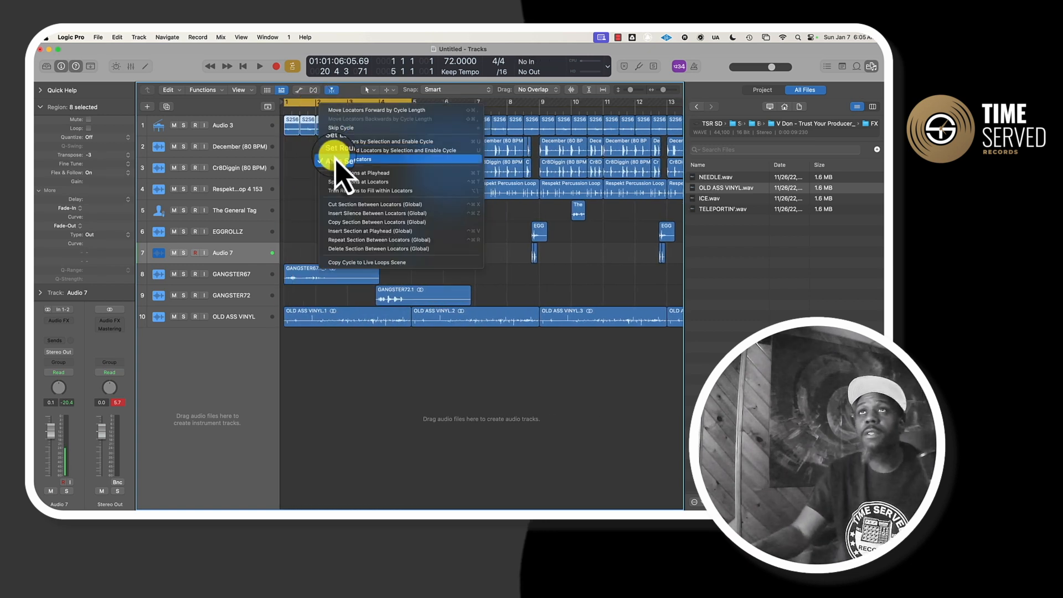
pyautogui.click(337, 156)
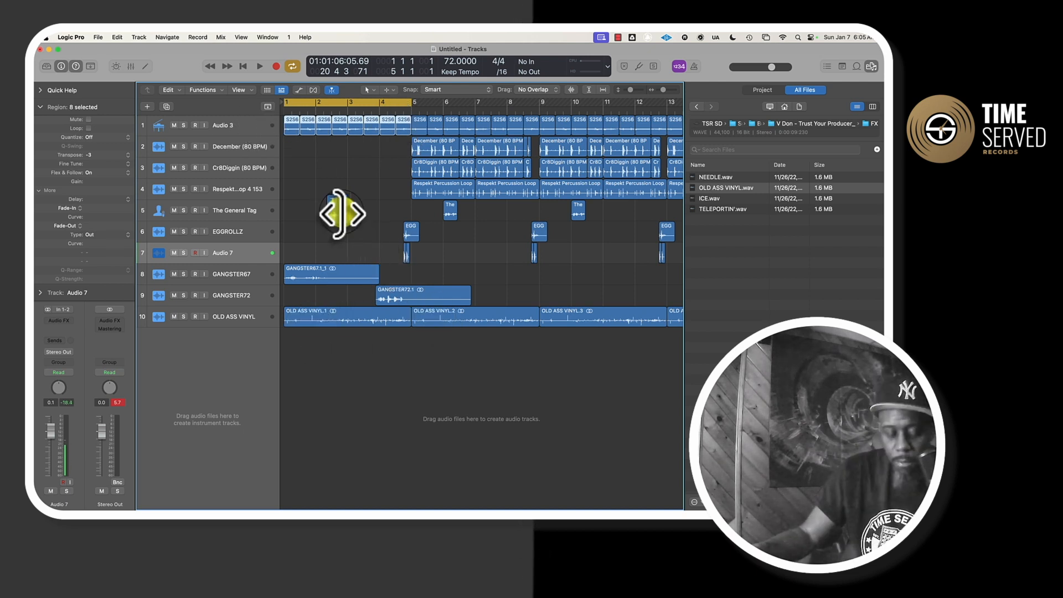
# Step: Collapse the region parameters and add one Mic or Line audio track with Input 1 below Audio 3
pyautogui.click(242, 128)
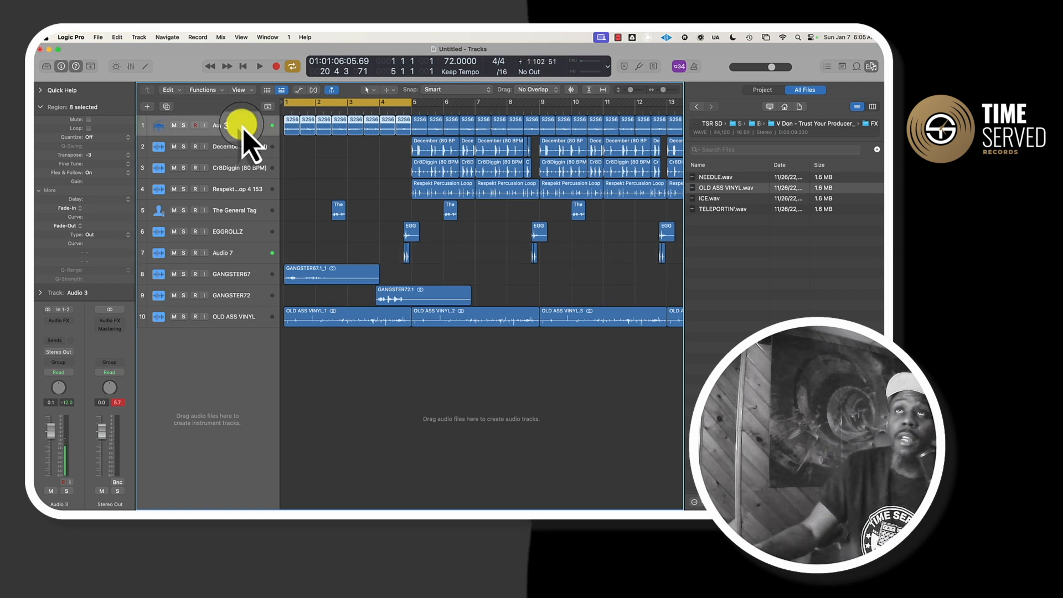
pyautogui.click(42, 190)
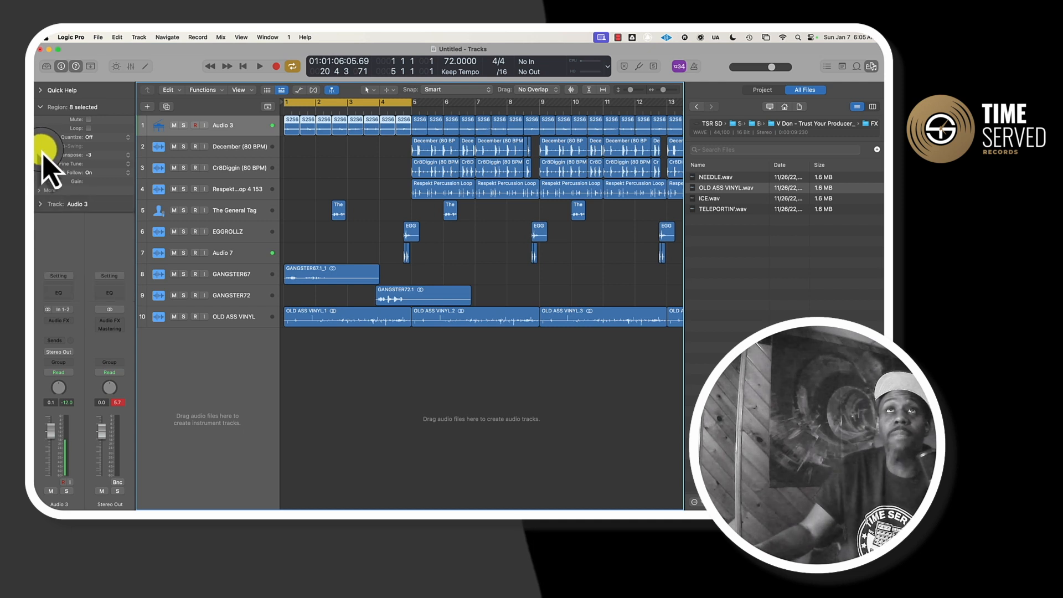
pyautogui.click(42, 107)
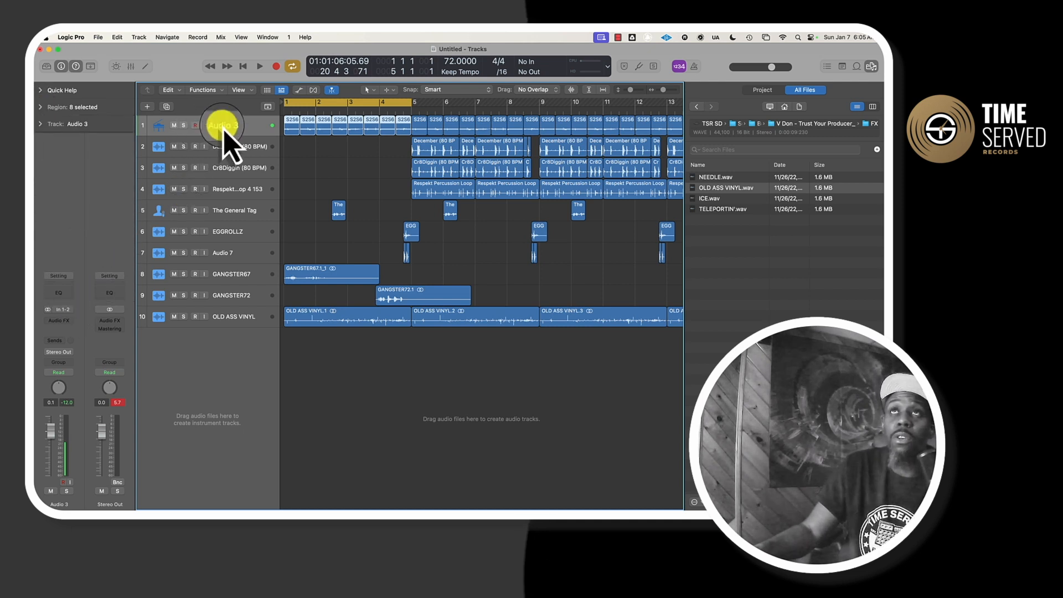
pyautogui.click(147, 106)
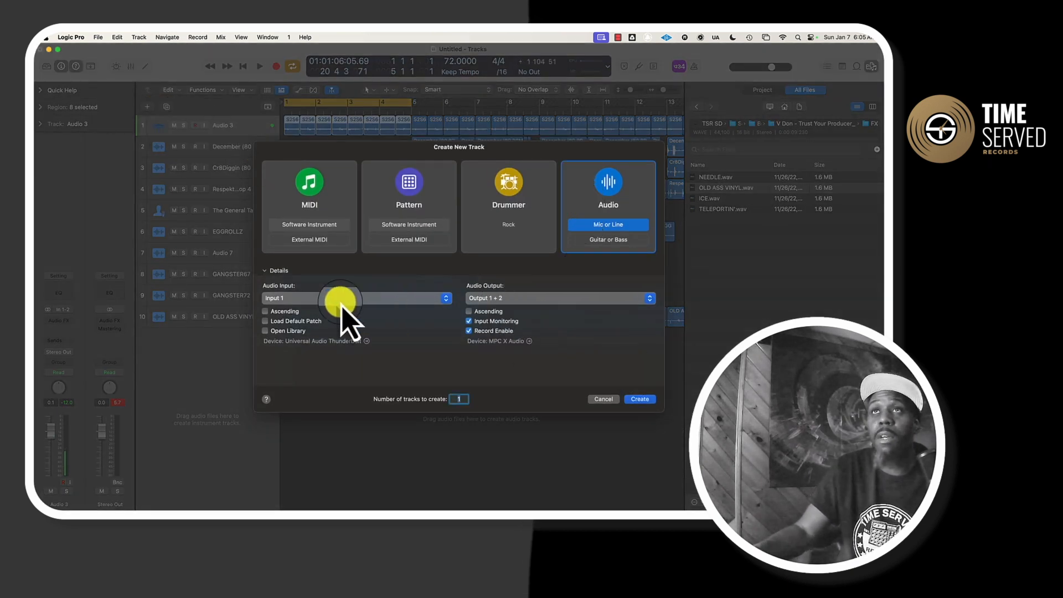
pyautogui.click(638, 398)
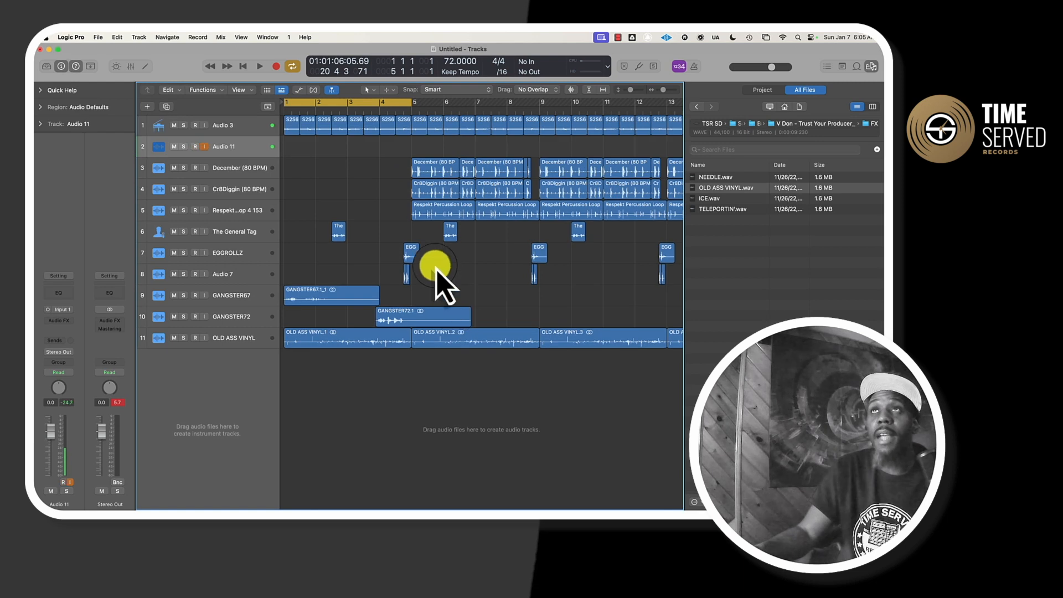
# Step: Copy all the sample regions from Audio 3 to the same positions on the new Audio 11 track
pyautogui.keyDown('ctrl'); pyautogui.keyDown('alt'); pyautogui.click(405, 150); pyautogui.keyUp('alt'); pyautogui.keyUp('ctrl')
pyautogui.click(287, 127)
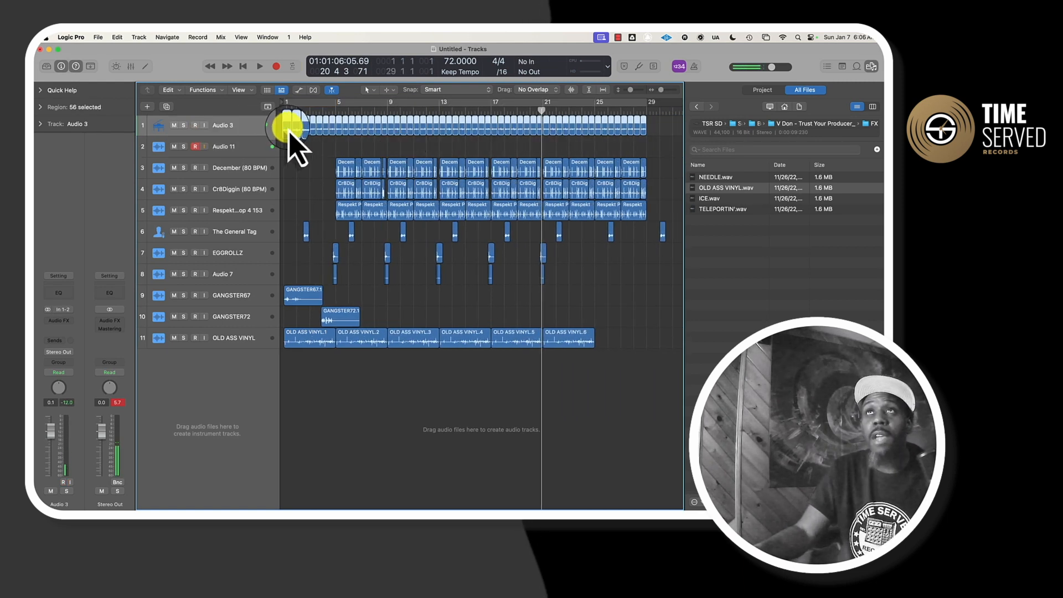
pyautogui.moveTo(288, 132); pyautogui.dragTo(289, 151)
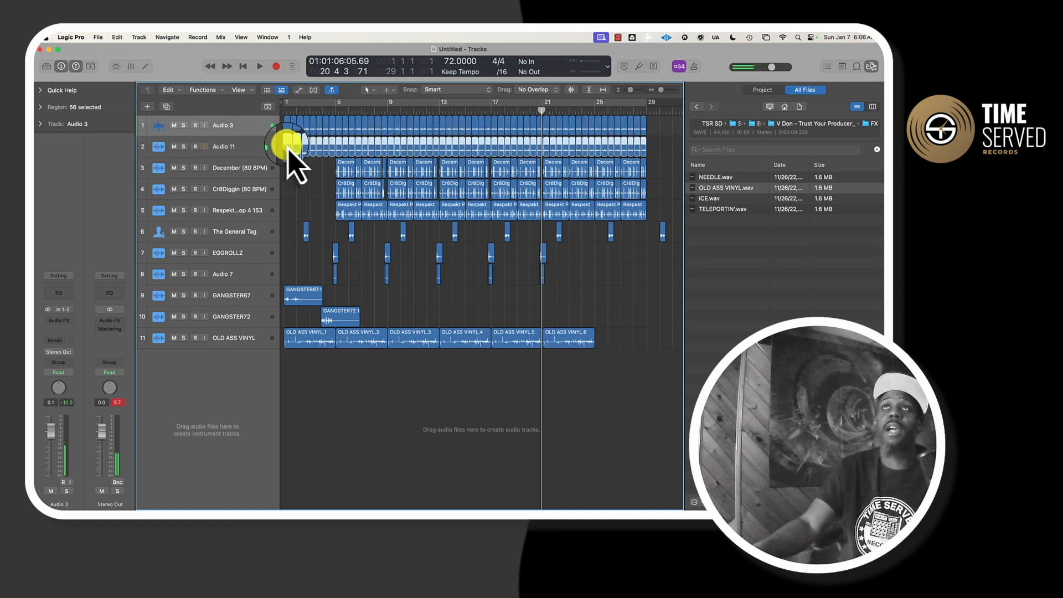
# Step: Rename tracks 1 to 5 Sample Low, Sample Hi, Drum 1, Drum 2 and Perc, EGGROLLZ Transition 1, and Audio 7 Transition Fill
pyautogui.click(215, 133)
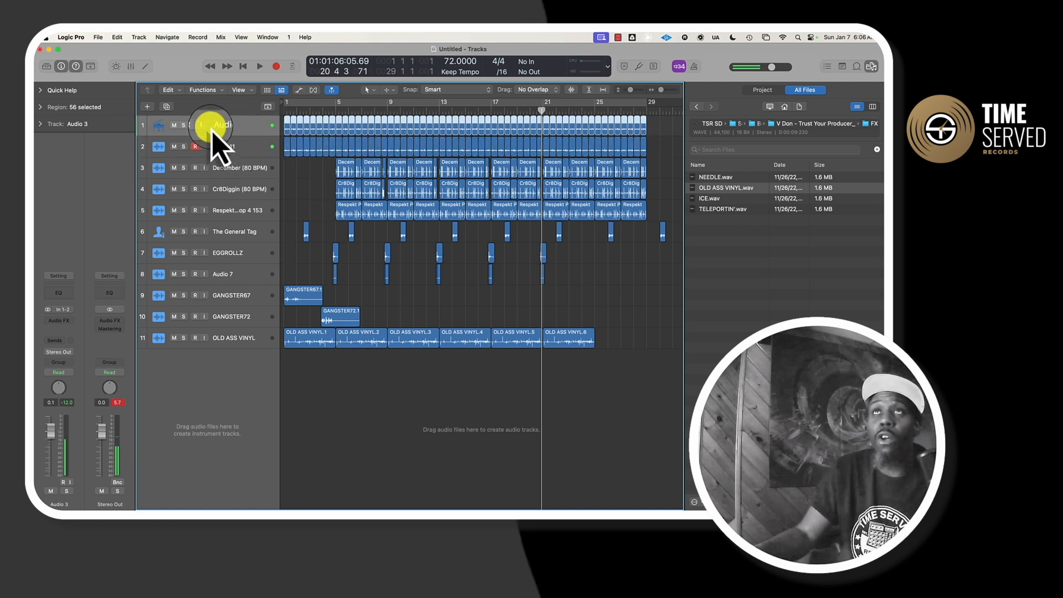
pyautogui.doubleClick(220, 125)
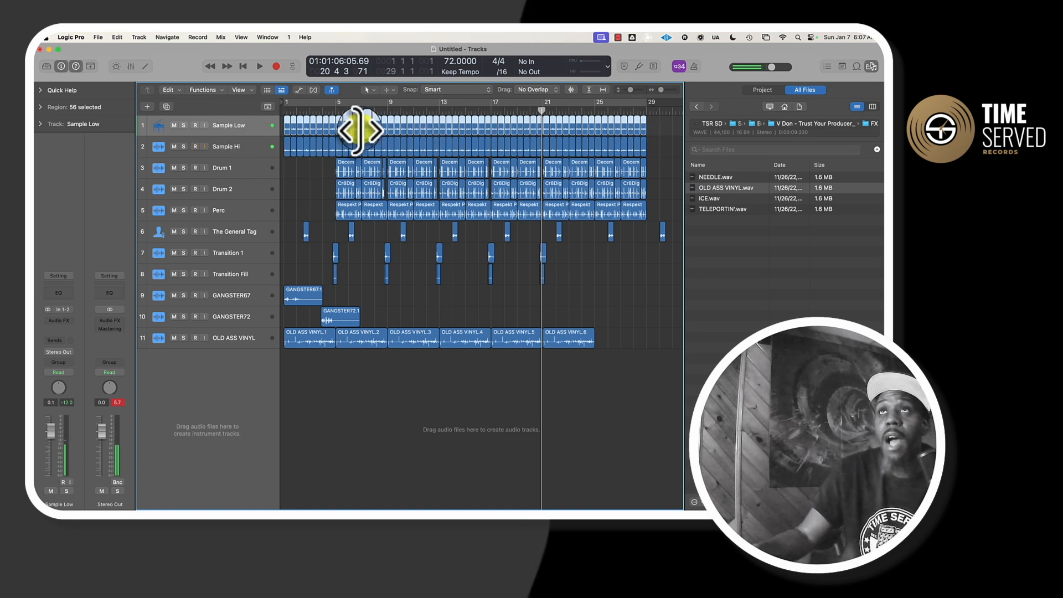
# Step: Name the regions on the Sample Hi, Drum 1, Drum 2 and Perc tracks after their tracks
pyautogui.click(256, 145)
pyautogui.rightClick(287, 141)
pyautogui.click(294, 147)
pyautogui.click(262, 168)
pyautogui.hotkey('alt', 'shift', 'n')
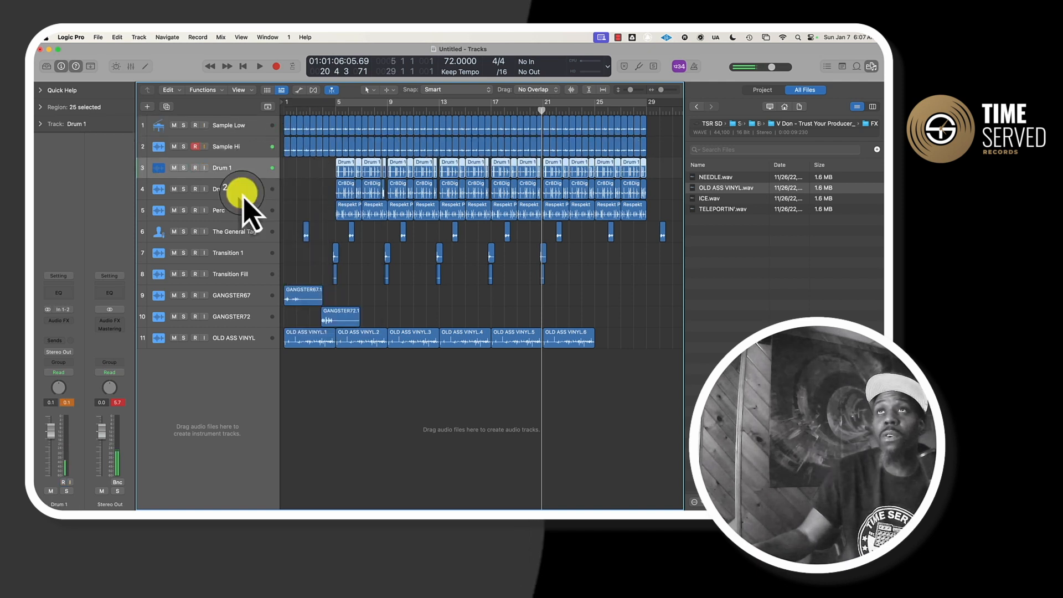
pyautogui.click(242, 190)
pyautogui.rightClick(341, 184)
pyautogui.click(345, 187)
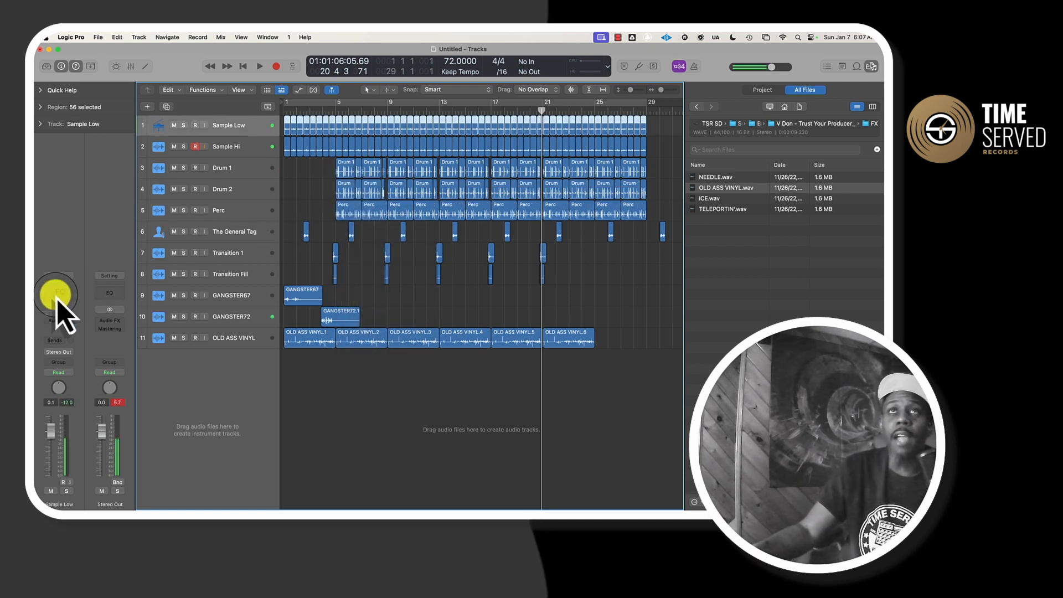
# Step: Insert a Channel EQ on the Sample Low track, solo the track and start playback
pyautogui.click(56, 293)
pyautogui.click(184, 126)
pyautogui.press('space')
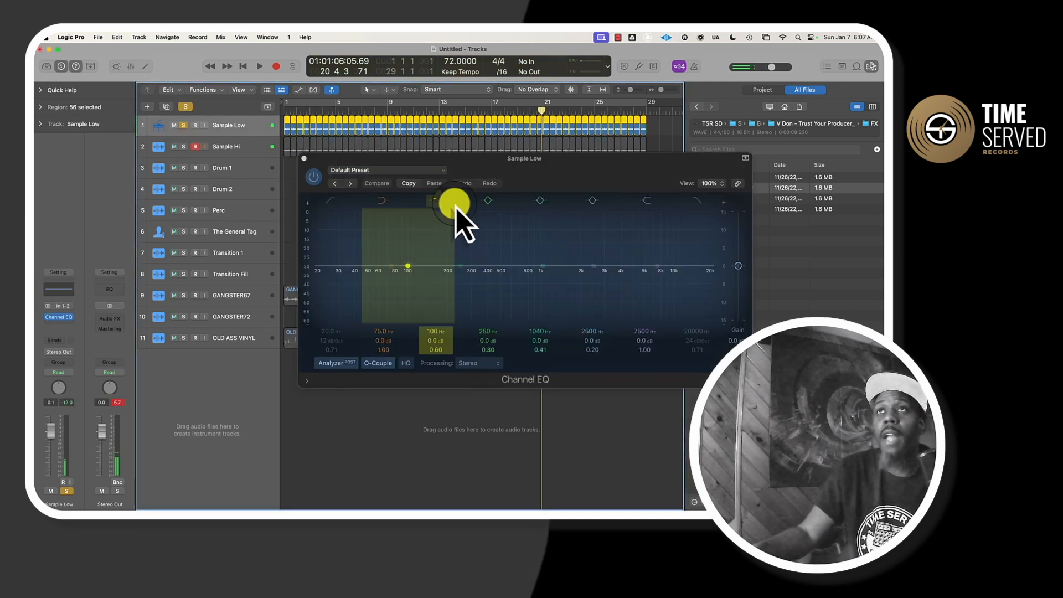
pyautogui.moveTo(474, 180); pyautogui.dragTo(376, 169)
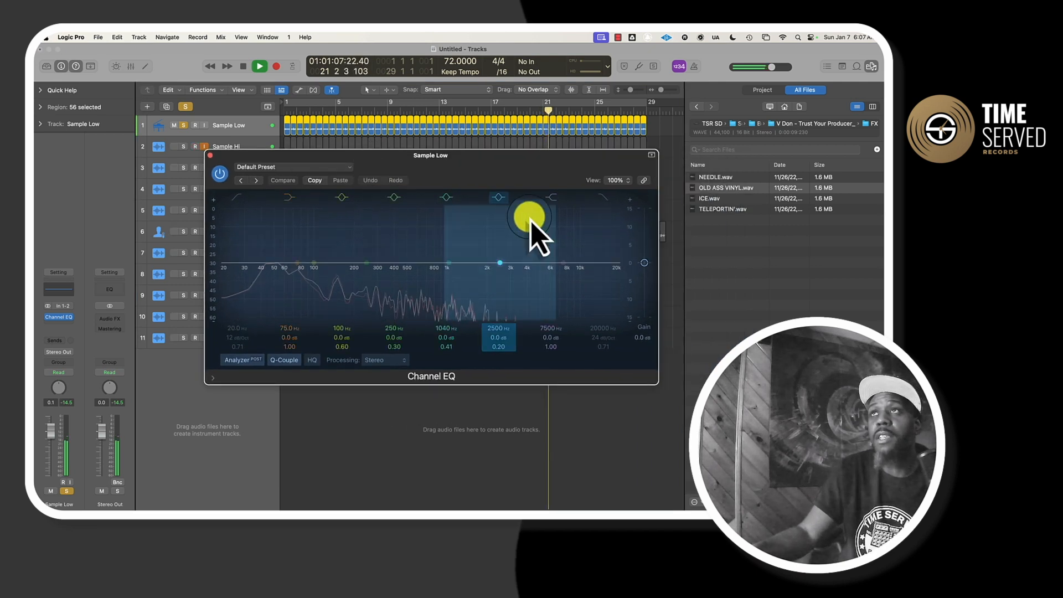
# Step: Band-limit Sample Low with a 50.5 Hz low cut and a 545 Hz high cut, and boost 374 Hz by 1.6 dB
pyautogui.click(621, 273)
pyautogui.moveTo(622, 275); pyautogui.dragTo(438, 270)
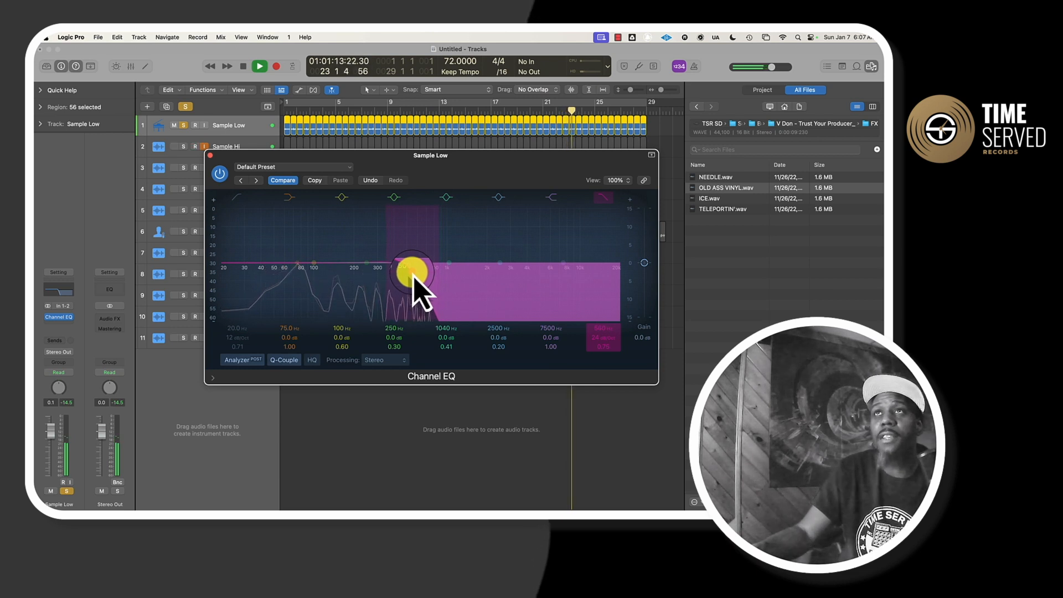
pyautogui.click(239, 197)
pyautogui.moveTo(225, 268); pyautogui.dragTo(254, 272)
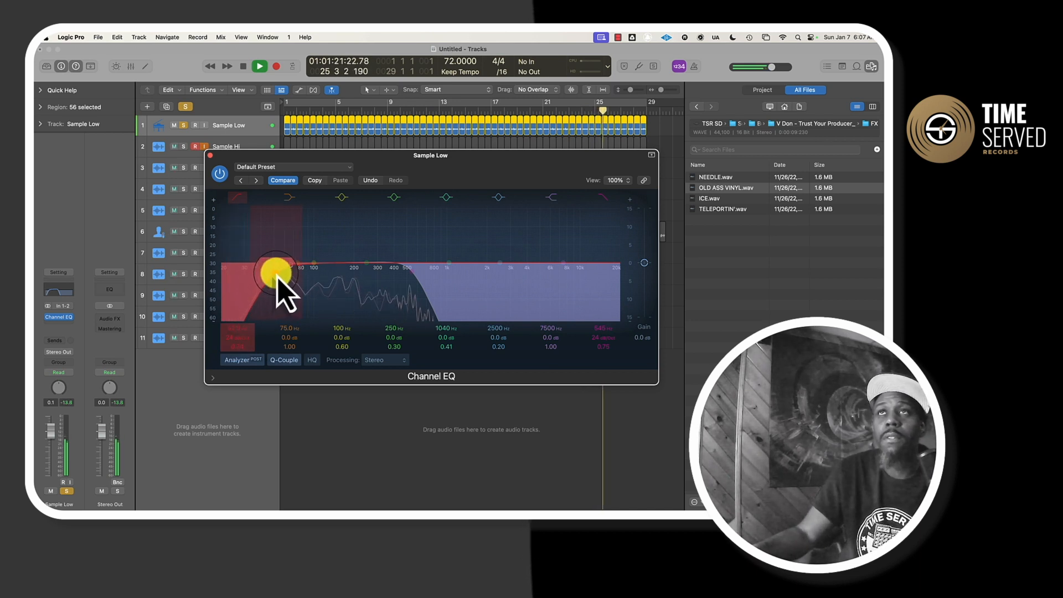
pyautogui.click(374, 271)
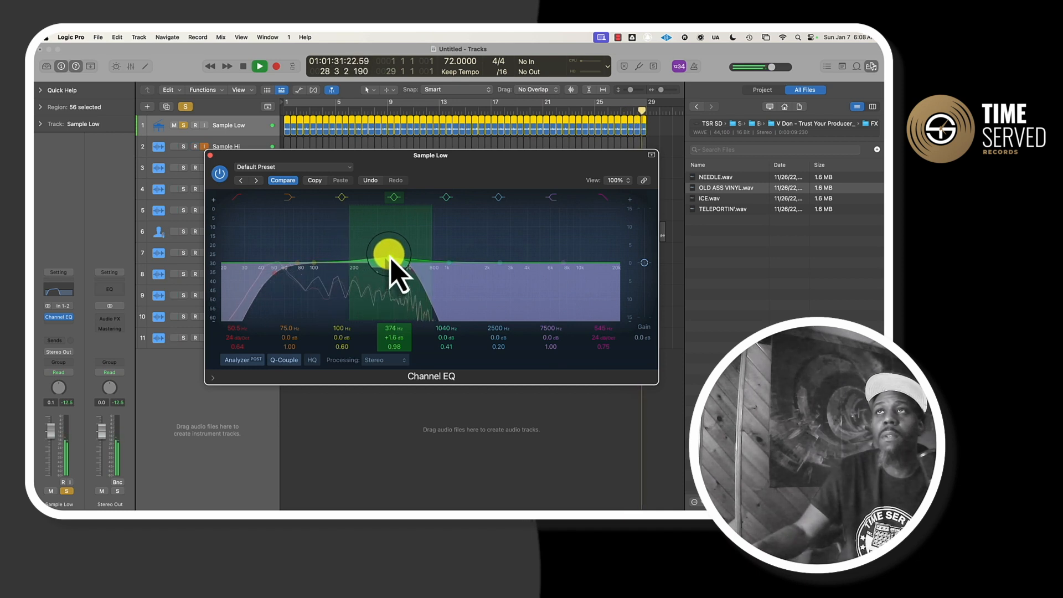
pyautogui.press('space')
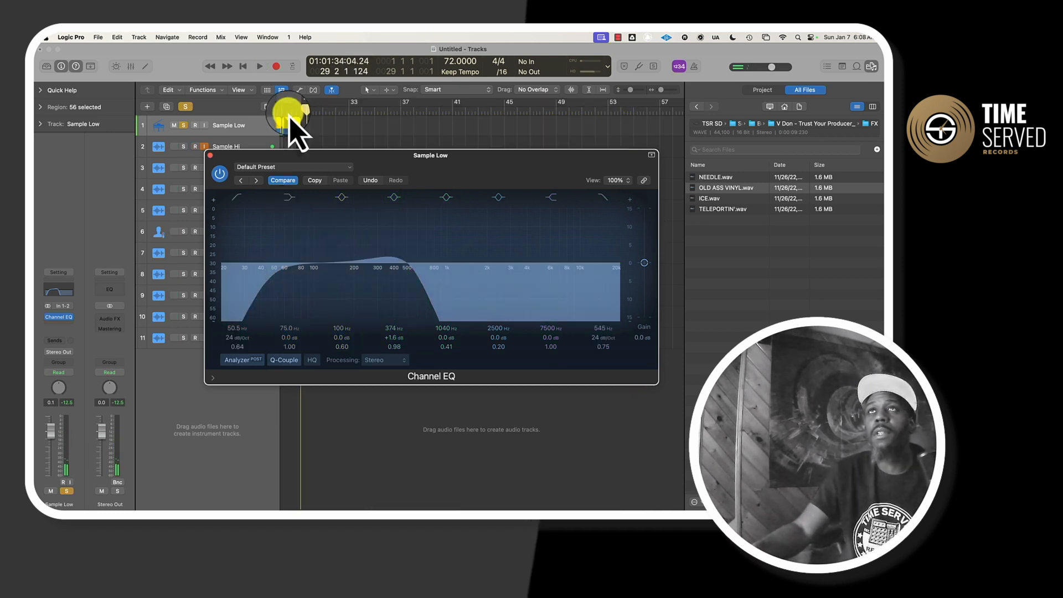
# Step: Enable the cycle range over bars 1 to 29, solo Sample Hi, and insert a Channel EQ on it while playing from the beginning
pyautogui.click(289, 104)
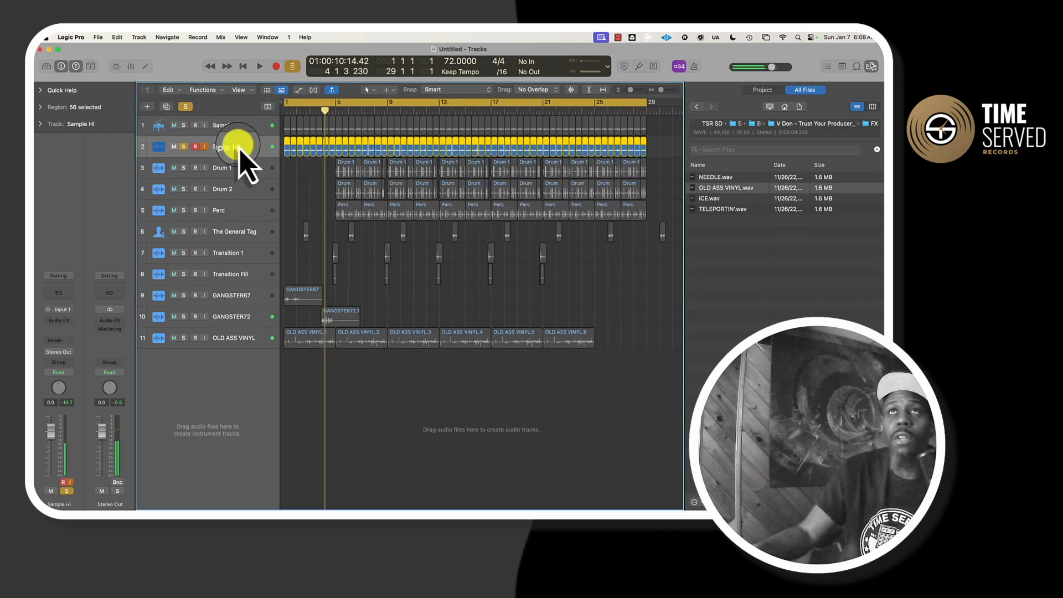
pyautogui.press('Return')
pyautogui.click(63, 293)
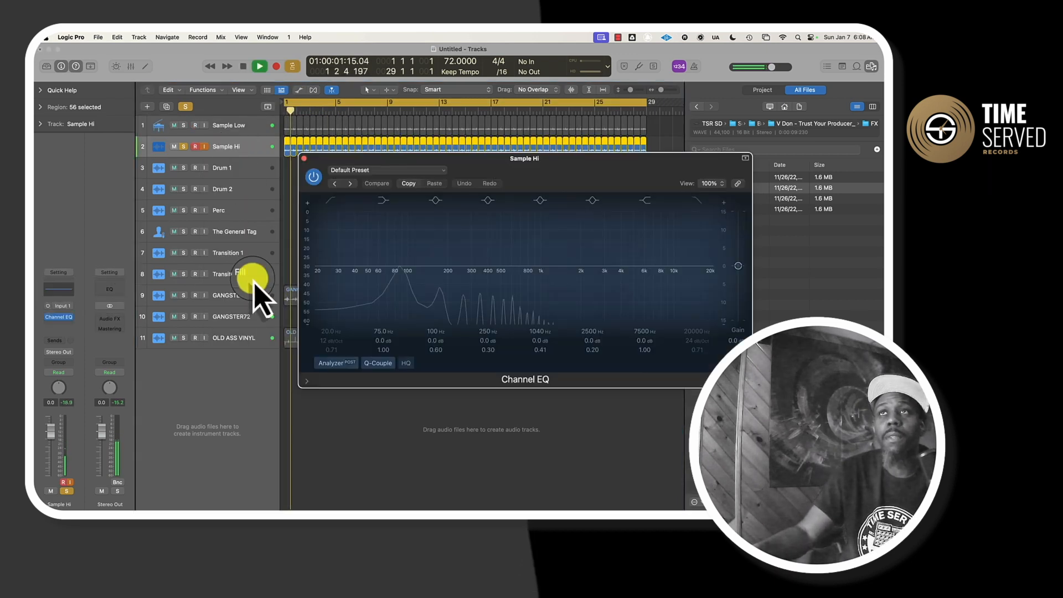
# Step: Band-limit Sample Hi with a 180 Hz low cut and a high cut at about 3.3 kHz, and boost 1950 Hz by 2.9 dB
pyautogui.moveTo(323, 271); pyautogui.dragTo(402, 277)
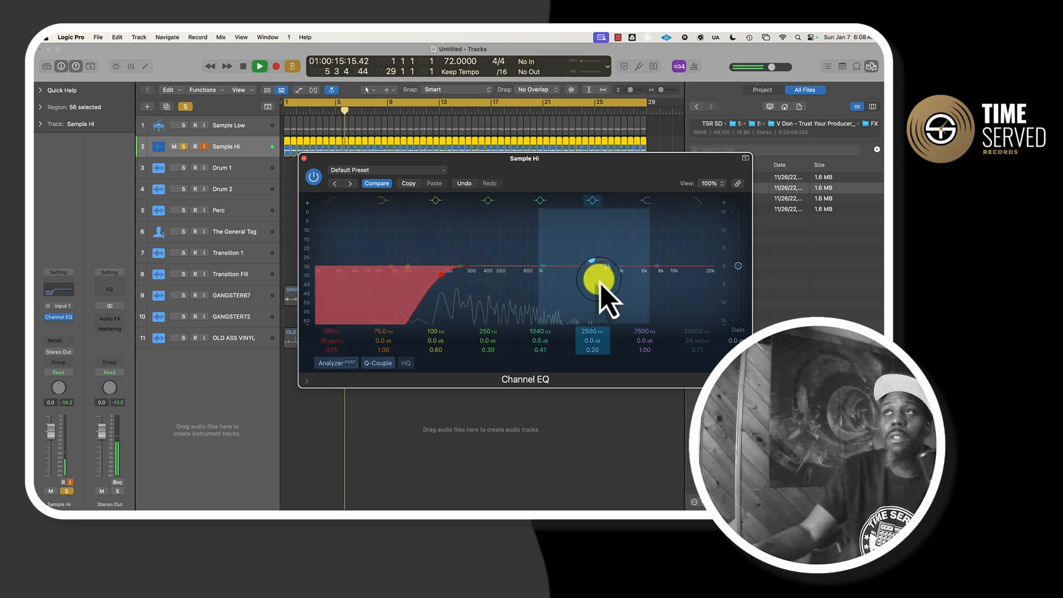
pyautogui.moveTo(710, 266); pyautogui.dragTo(618, 272)
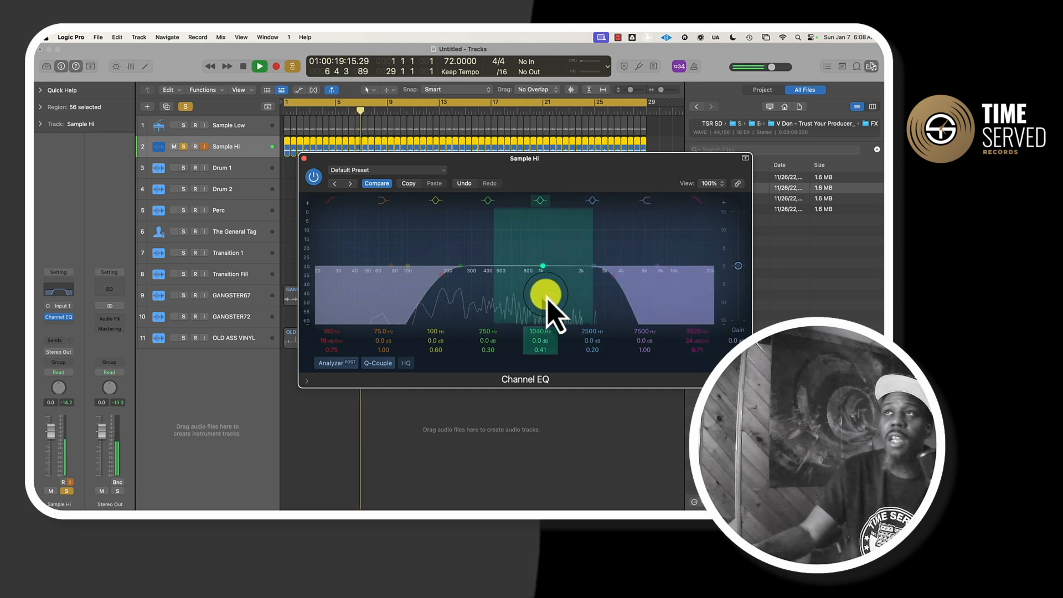
pyautogui.moveTo(616, 289); pyautogui.dragTo(579, 263)
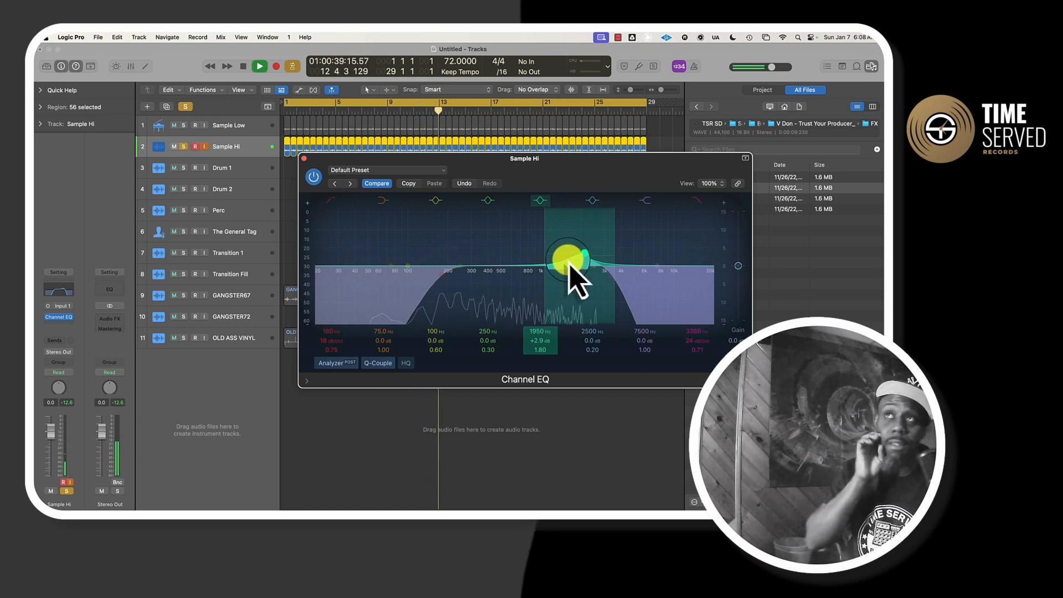
pyautogui.click(304, 159)
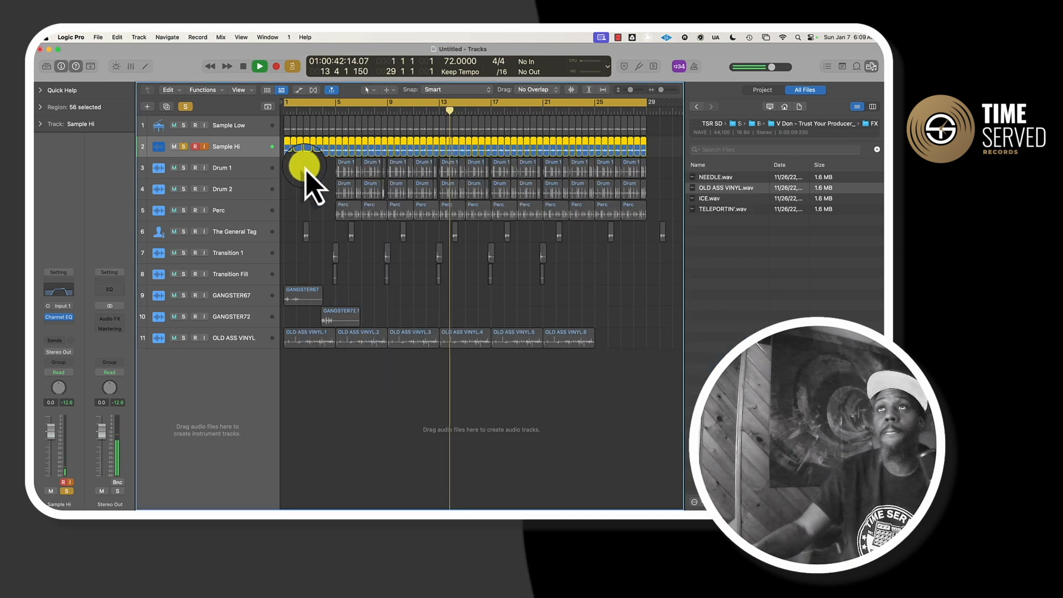
# Step: Audition Sample Low together with Sample Hi, clear all solos, and set the Sample Low fader to 0.0 dB in the mixer
pyautogui.click(183, 126)
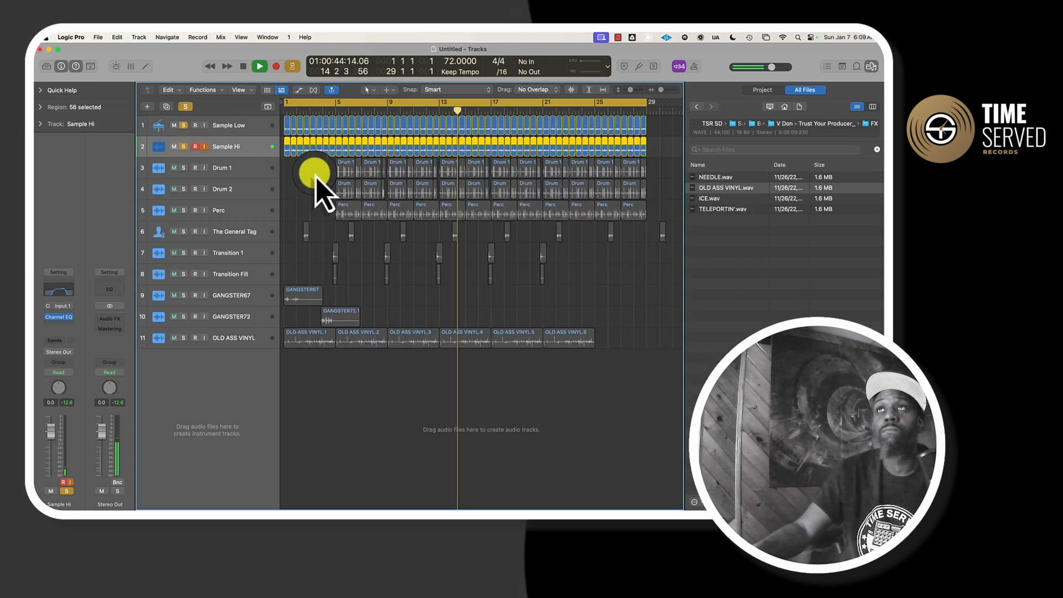
pyautogui.click(186, 107)
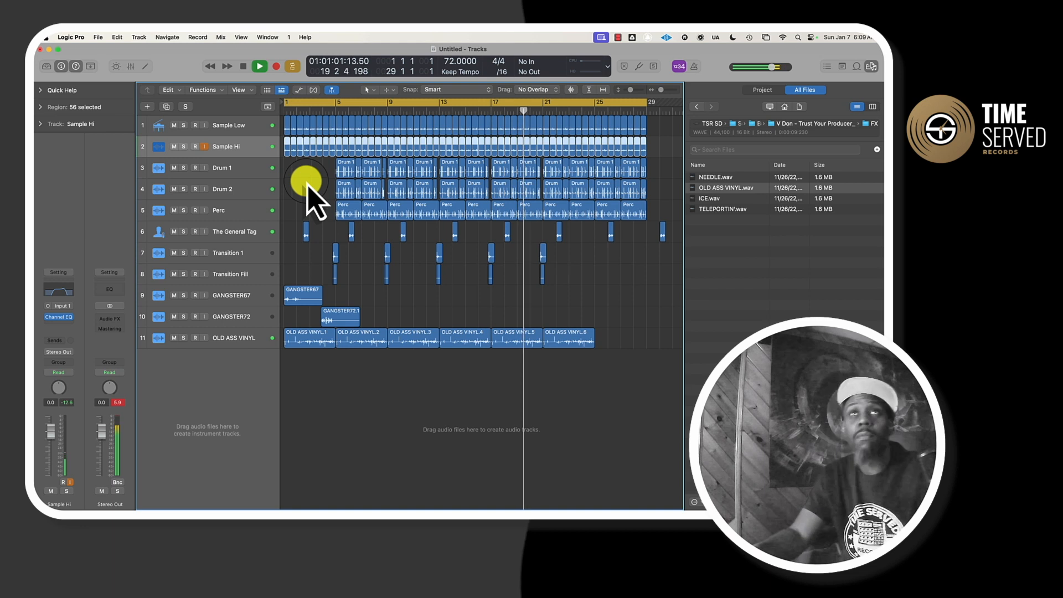
pyautogui.press('x')
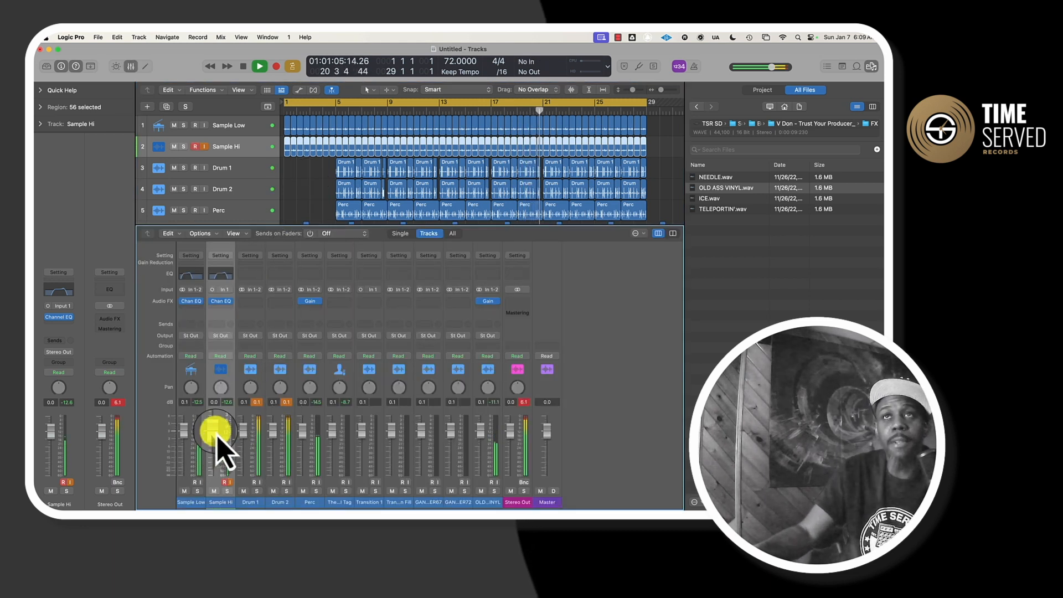
pyautogui.moveTo(185, 436)
pyautogui.mouseDown()
pyautogui.moveTo(181, 451)
pyautogui.moveTo(182, 438)
pyautogui.mouseUp()
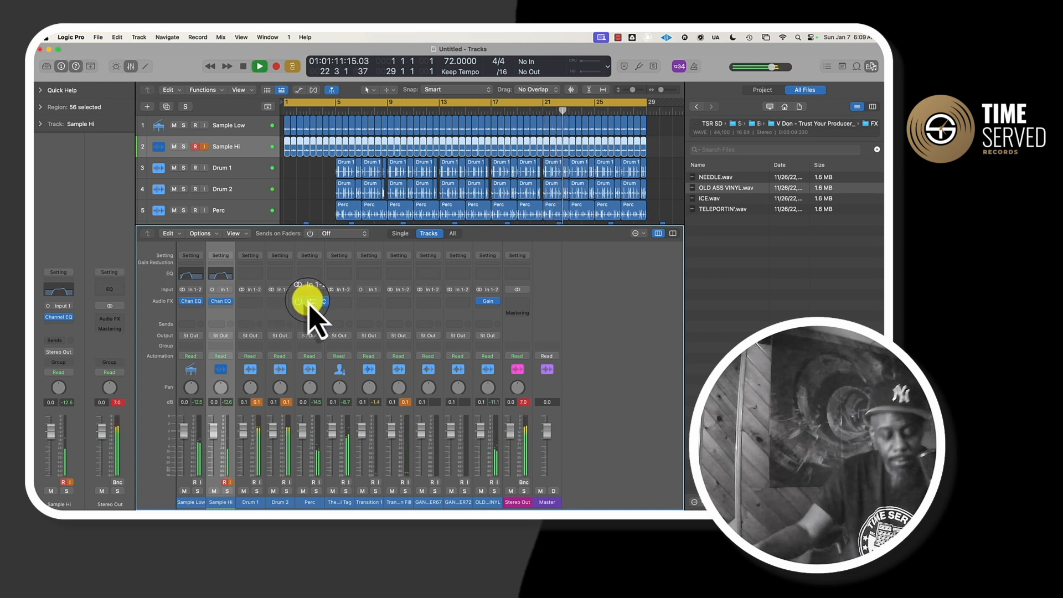
# Step: Copy the Gain plug-in from Perc to Sample Low and set its gain to about +1.5 dB
pyautogui.moveTo(309, 306); pyautogui.dragTo(193, 309)
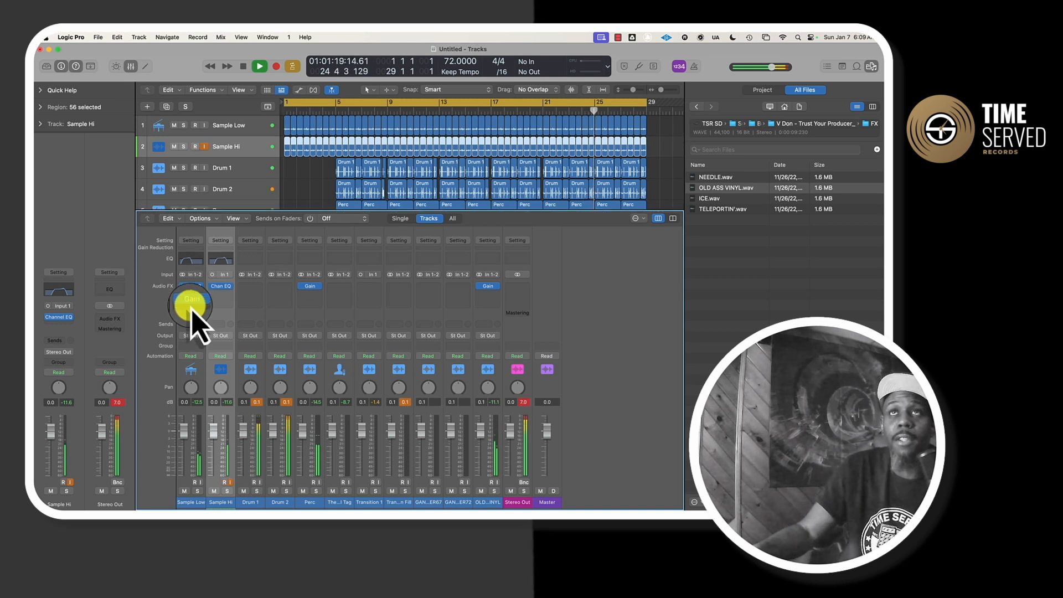
pyautogui.click(191, 302)
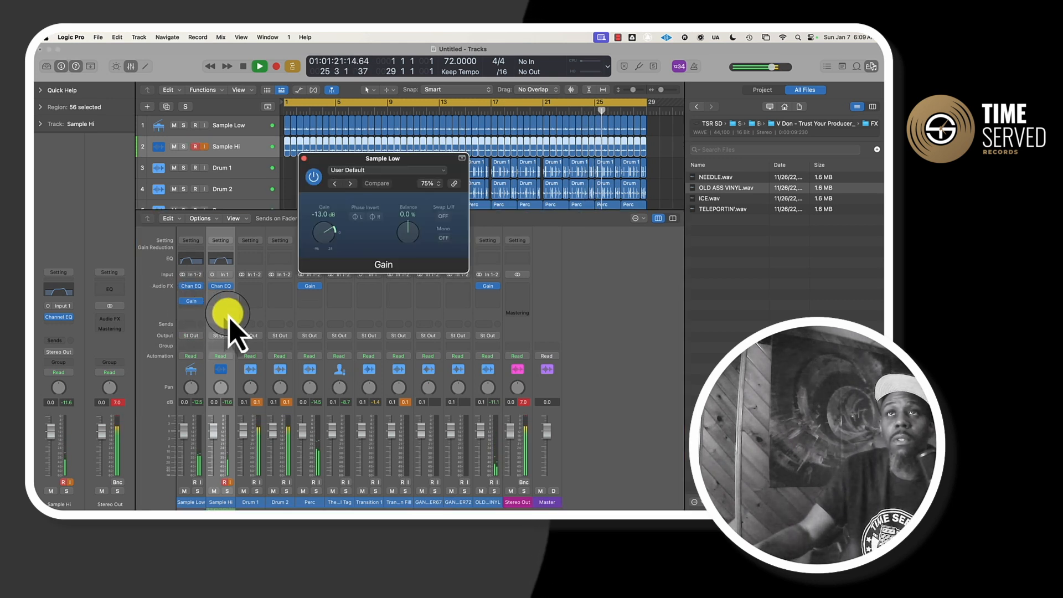
pyautogui.moveTo(316, 237); pyautogui.dragTo(320, 224)
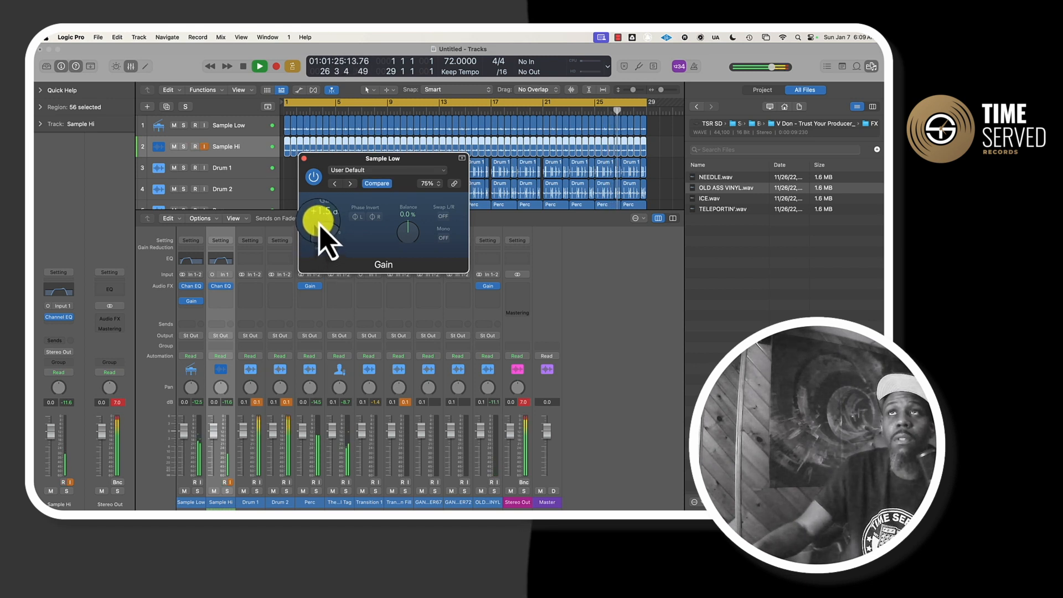
pyautogui.click(304, 159)
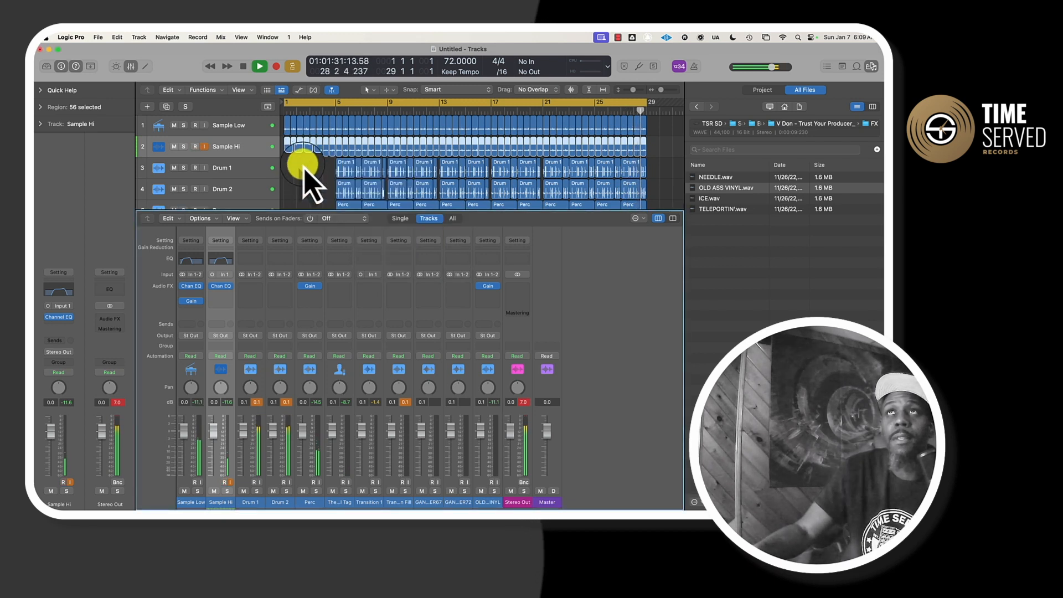
# Step: Stop playback, select the Sample Low track, and turn the cycle range back on
pyautogui.press('super+Left')
pyautogui.press('super+Left')
pyautogui.press('super+Left')
pyautogui.press('super+Right')
pyautogui.press('super+Right')
pyautogui.press('super+Right')
pyautogui.press('super+Right')
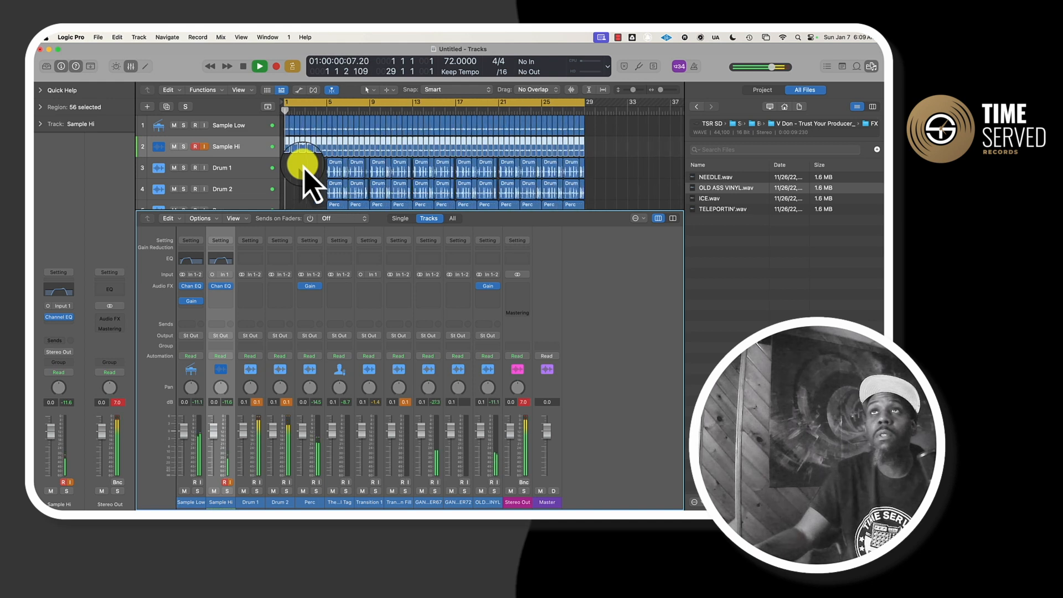
pyautogui.press('space')
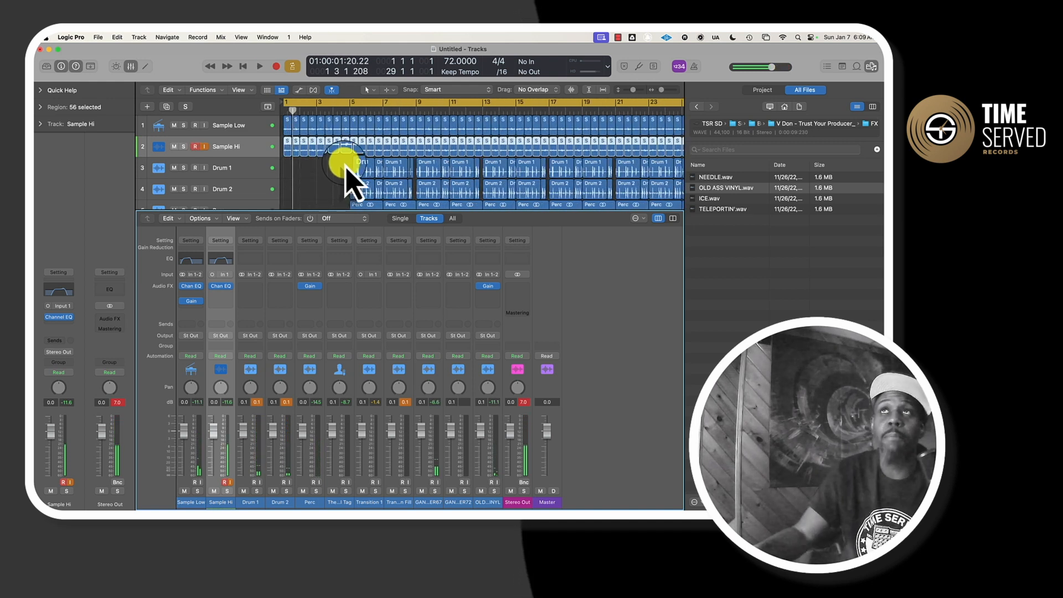
pyautogui.scroll(5, 349, 177)
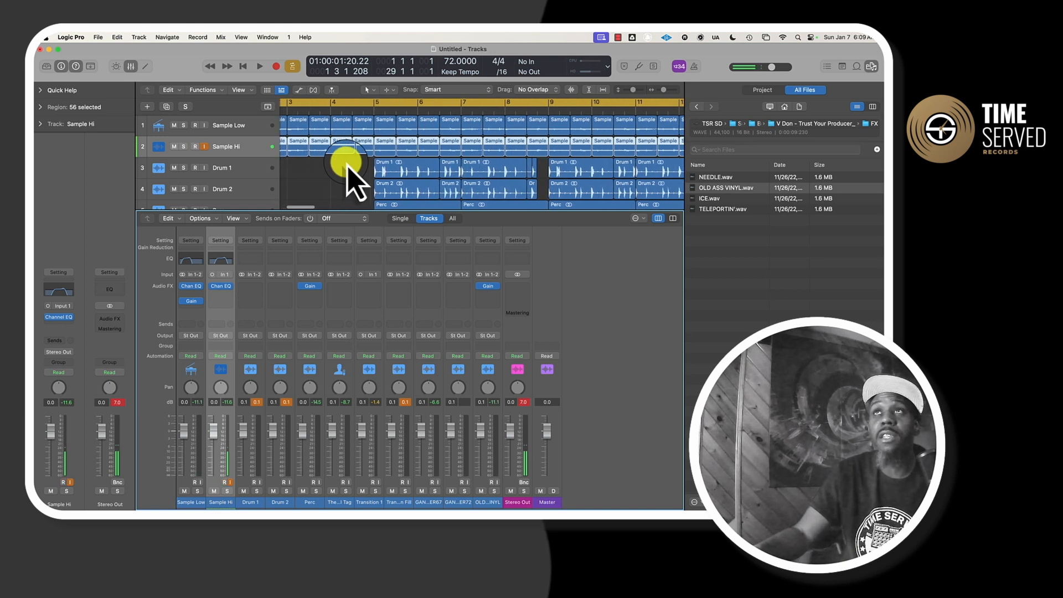
pyautogui.click(386, 123)
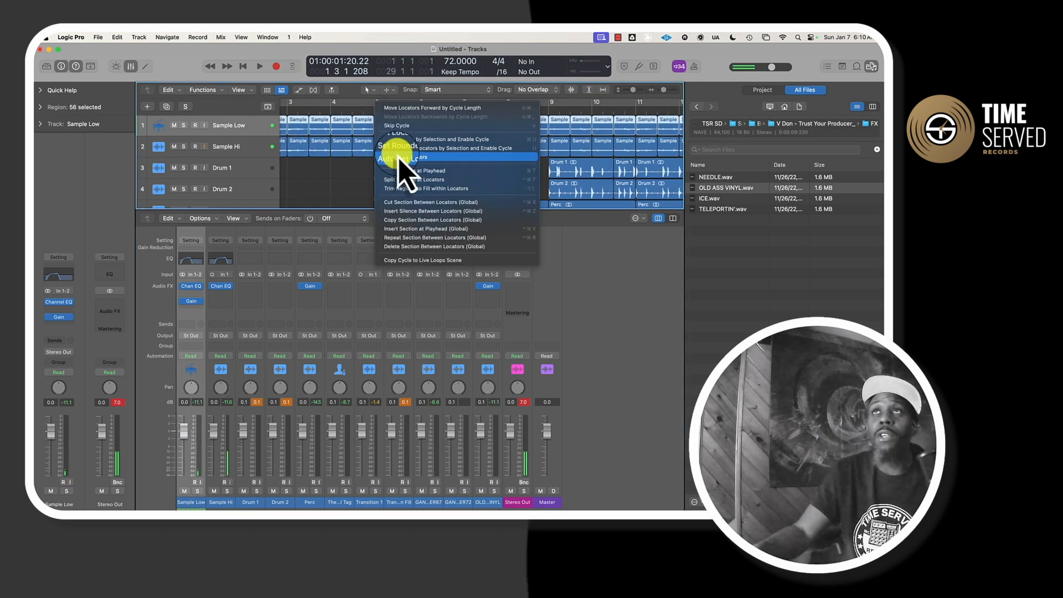
pyautogui.click(398, 152)
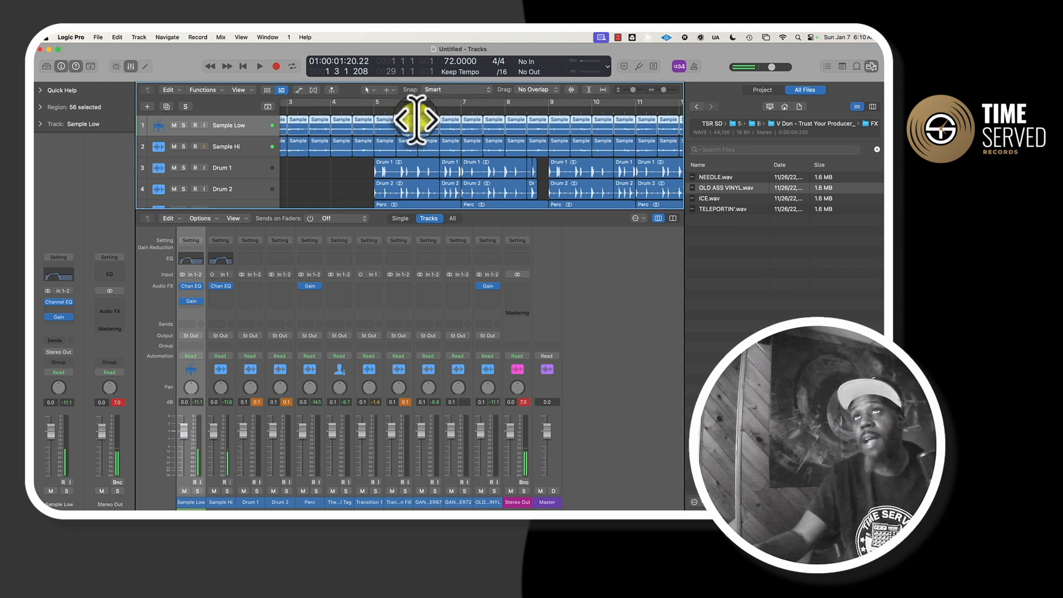
pyautogui.click(364, 101)
# Step: Enlarge the track rows and close the mixer to give the arrangement the full workspace
pyautogui.press('super+Left')
pyautogui.press('super+Left')
pyautogui.press('super+Left')
pyautogui.press('super+Left')
pyautogui.press('super+Left')
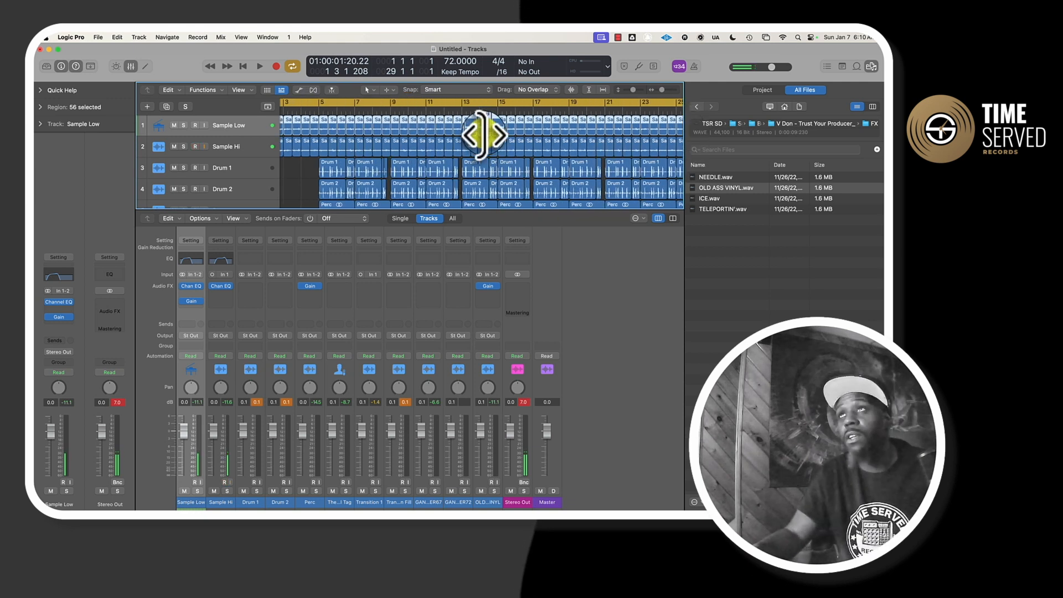
pyautogui.press('super+Left')
pyautogui.hscroll(1, 445, 131)
pyautogui.hscroll(-2, 446, 138)
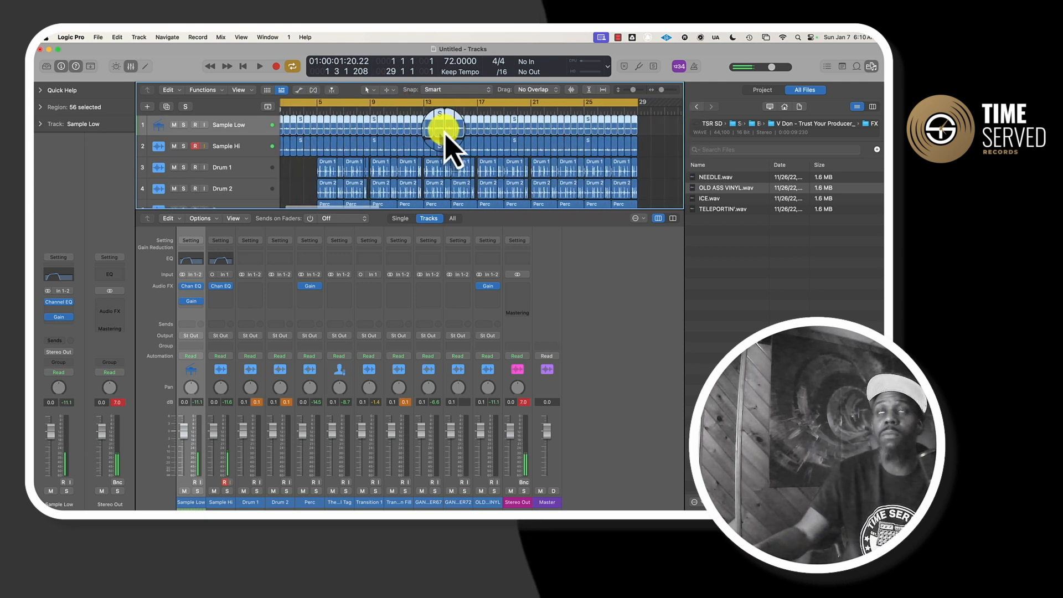
pyautogui.press('super+Right')
pyautogui.press('super+Right')
pyautogui.press('super+Right')
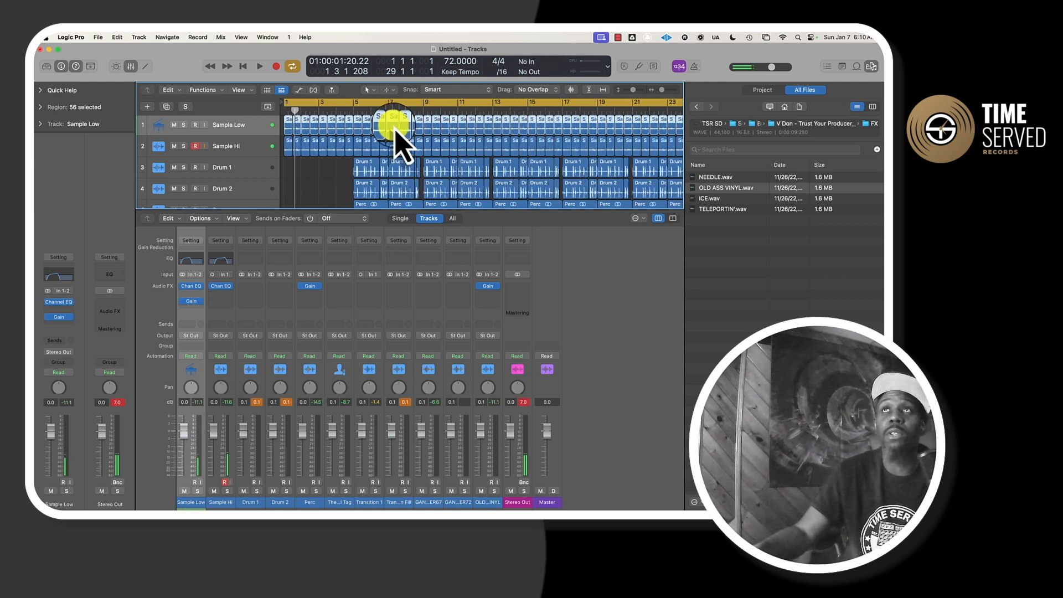
pyautogui.click(414, 110)
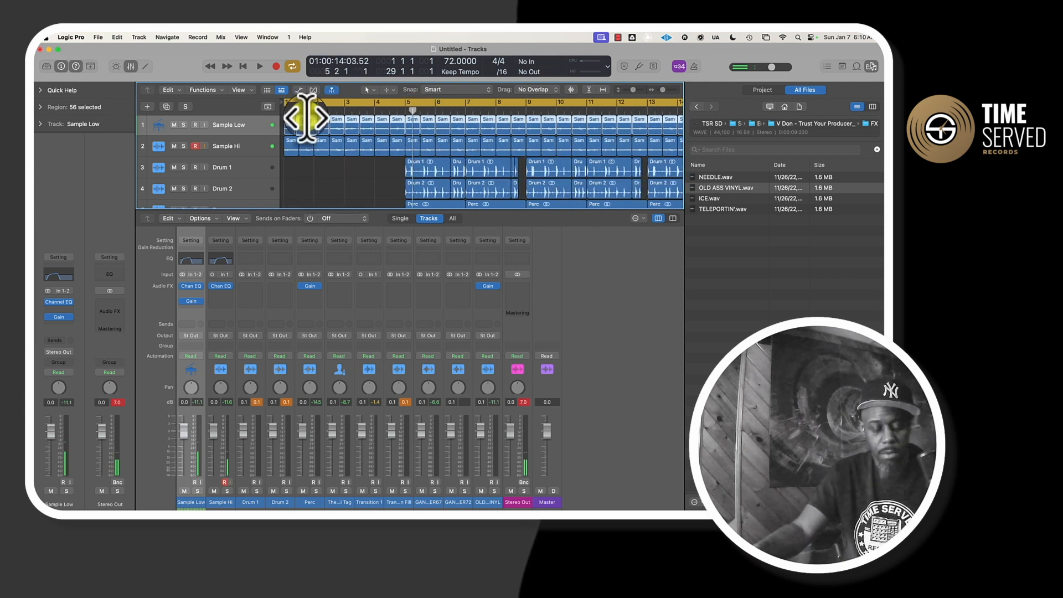
pyautogui.click(251, 118)
pyautogui.press('super+Down')
pyautogui.press('super+Down')
pyautogui.press('super+Down')
pyautogui.press('super+Down')
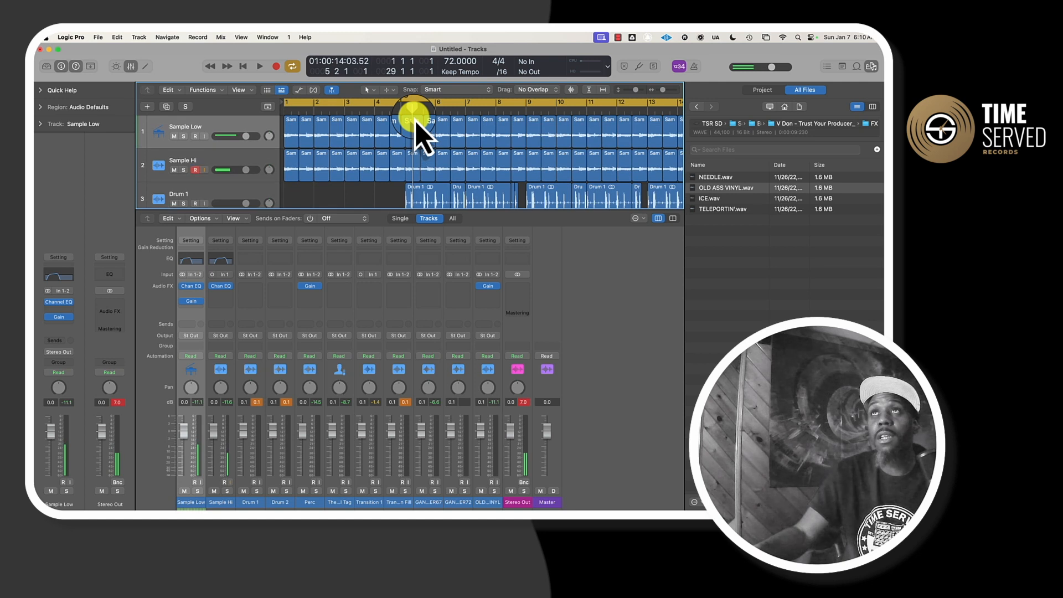
pyautogui.hscroll(1, 406, 202)
pyautogui.press('x')
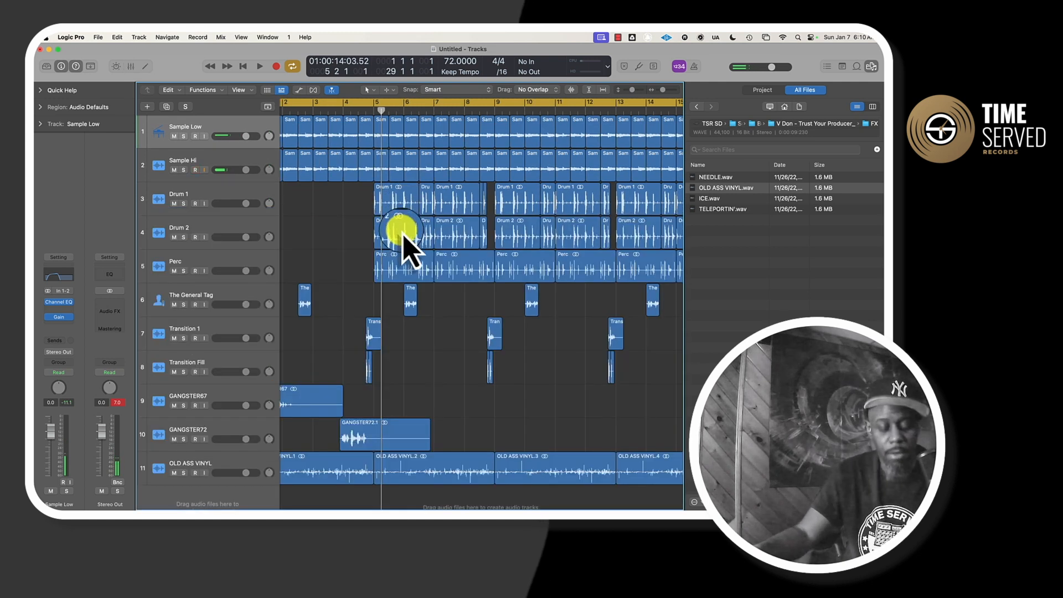
# Step: Delete the Sample Low regions from bar 9 to bar 16, and pan the track to -4 while playing from the beginning
pyautogui.click(462, 113)
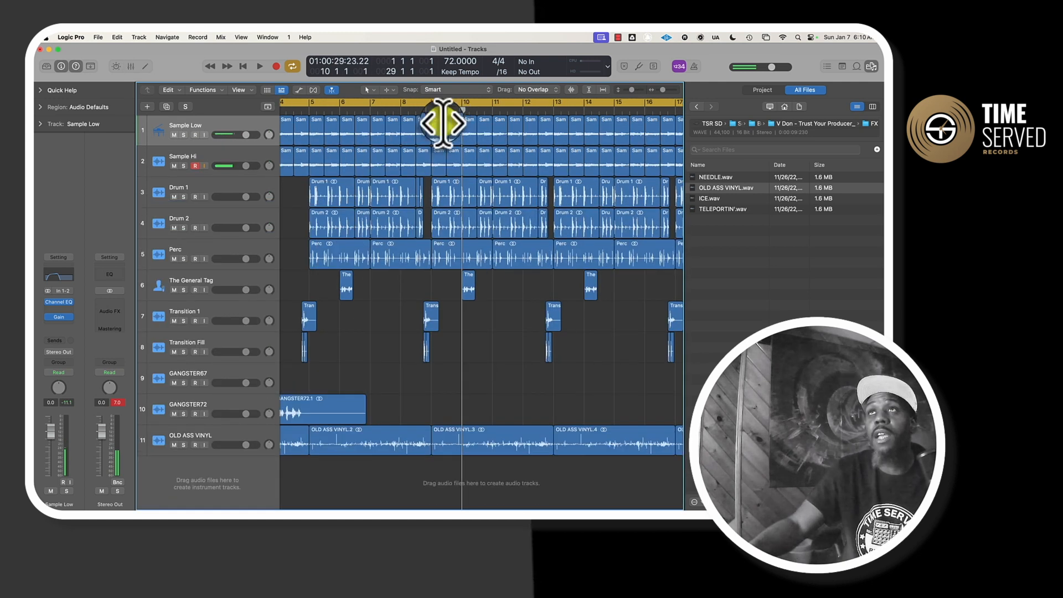
pyautogui.click(443, 125)
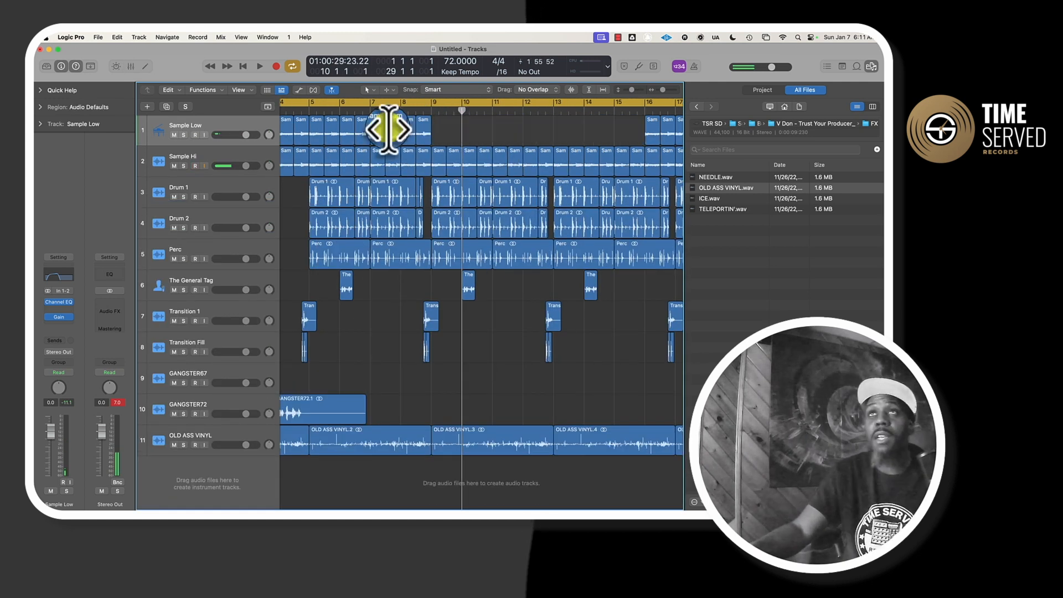
pyautogui.hscroll(-3, 390, 129)
pyautogui.press('space')
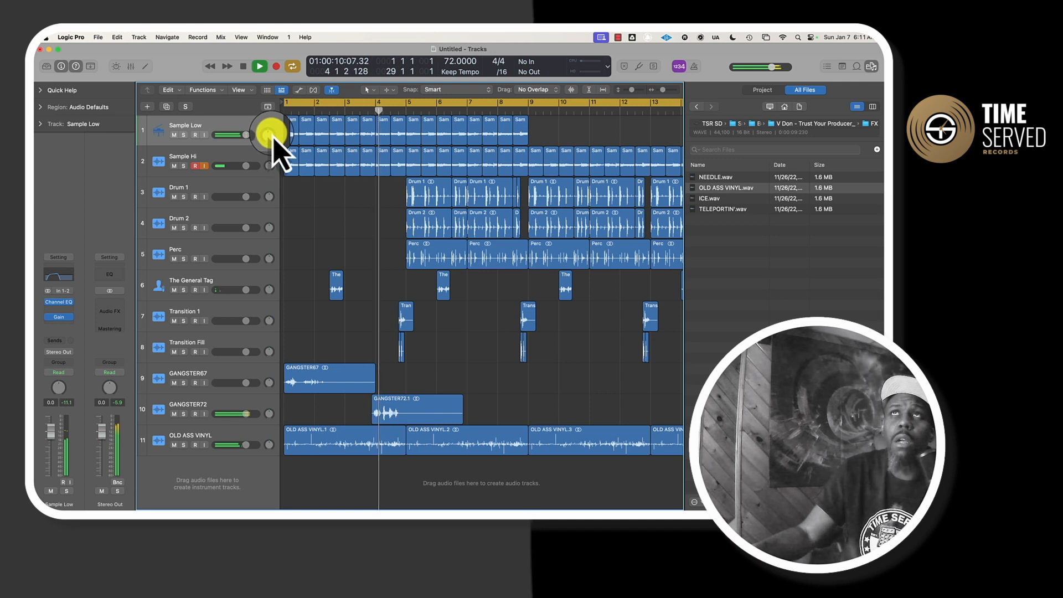
pyautogui.moveTo(272, 137); pyautogui.dragTo(274, 165)
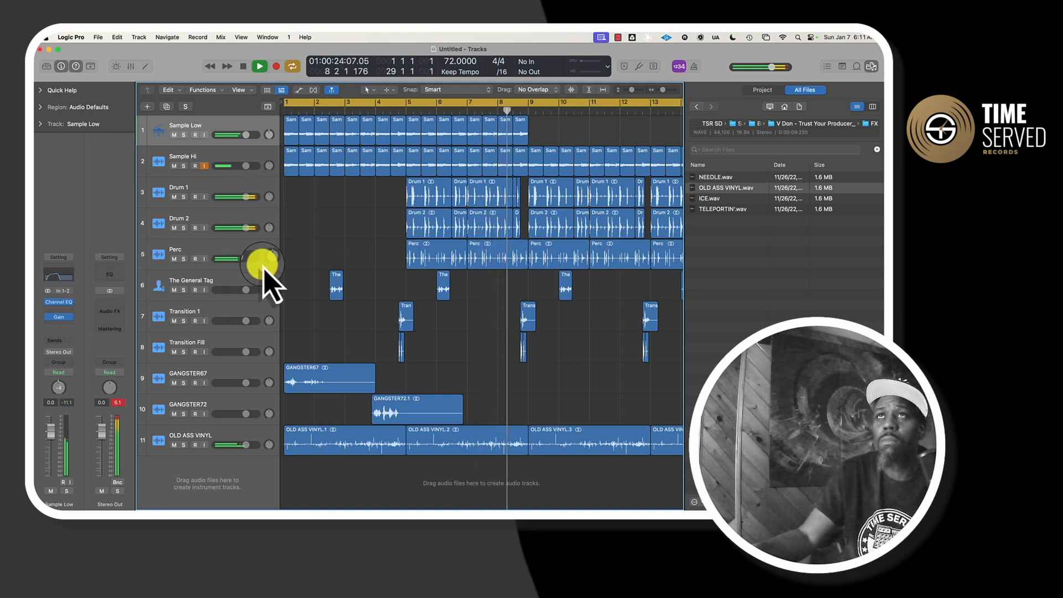
# Step: Delete the Sample Low regions in bar 16, extending the gap to bar 17
pyautogui.keyDown('ctrl'); pyautogui.keyDown('alt'); pyautogui.click(332, 255); pyautogui.keyUp('alt'); pyautogui.keyUp('ctrl')
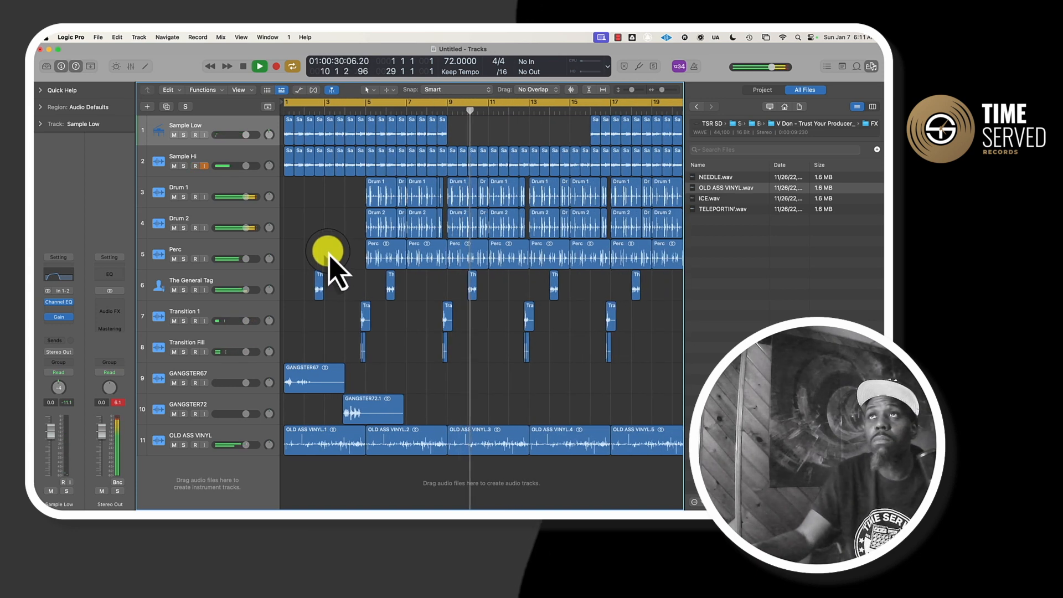
pyautogui.scroll(-3, 323, 249)
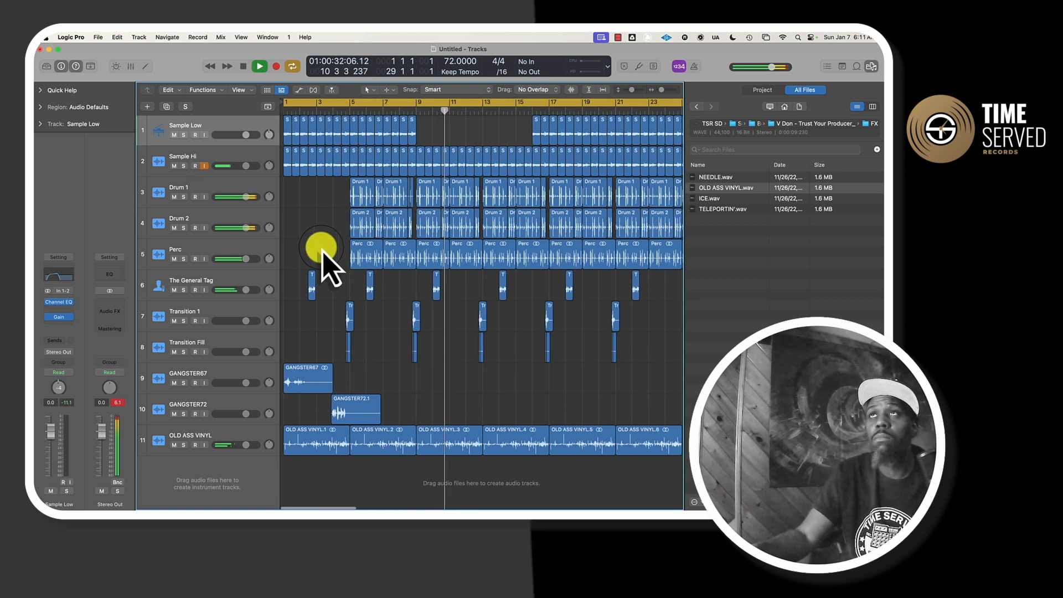
pyautogui.hscroll(5, 336, 239)
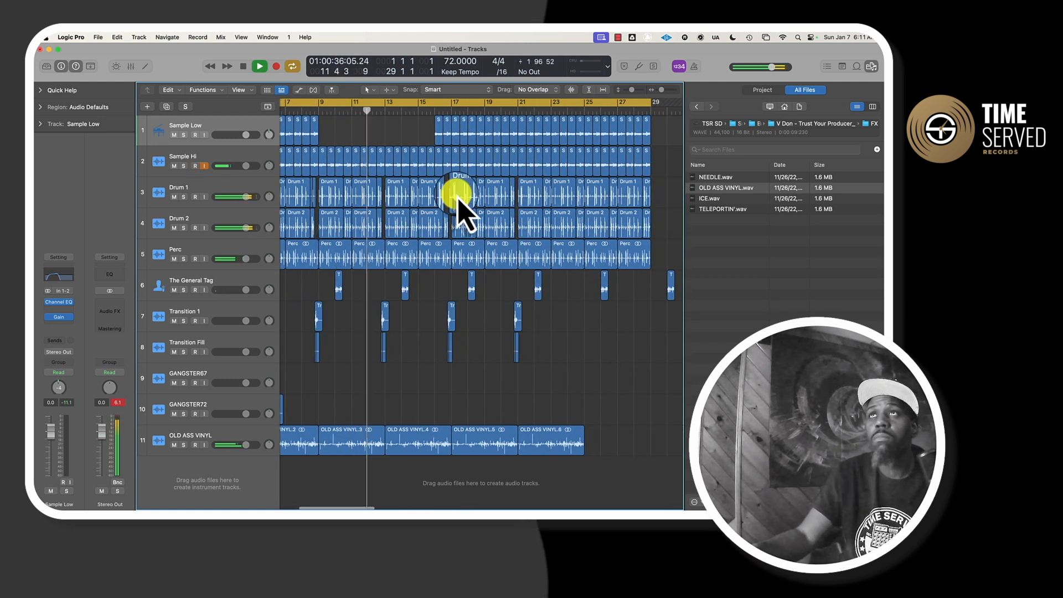
pyautogui.click(446, 140)
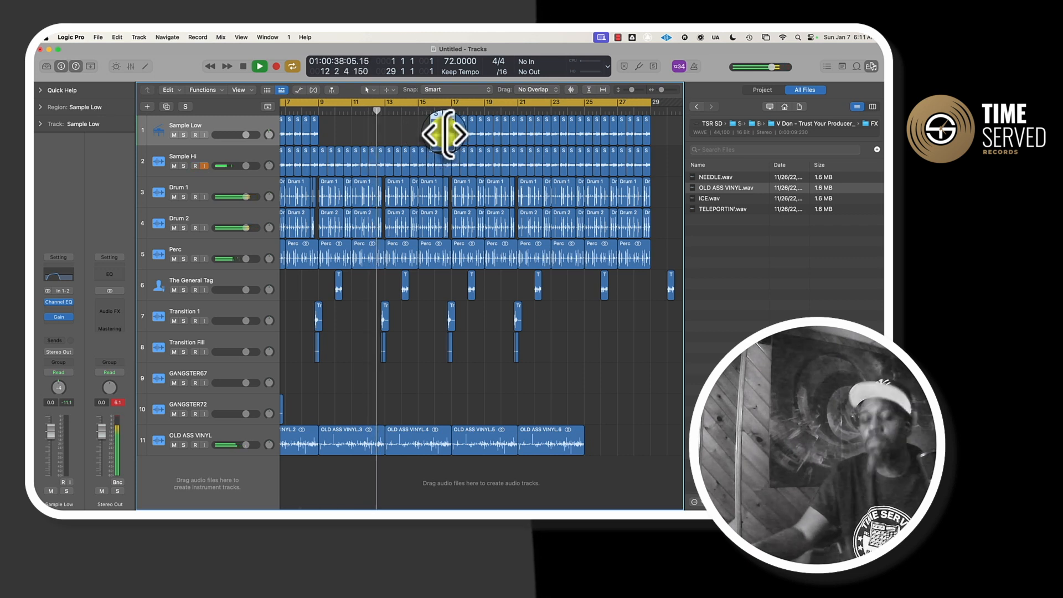
pyautogui.click(444, 134)
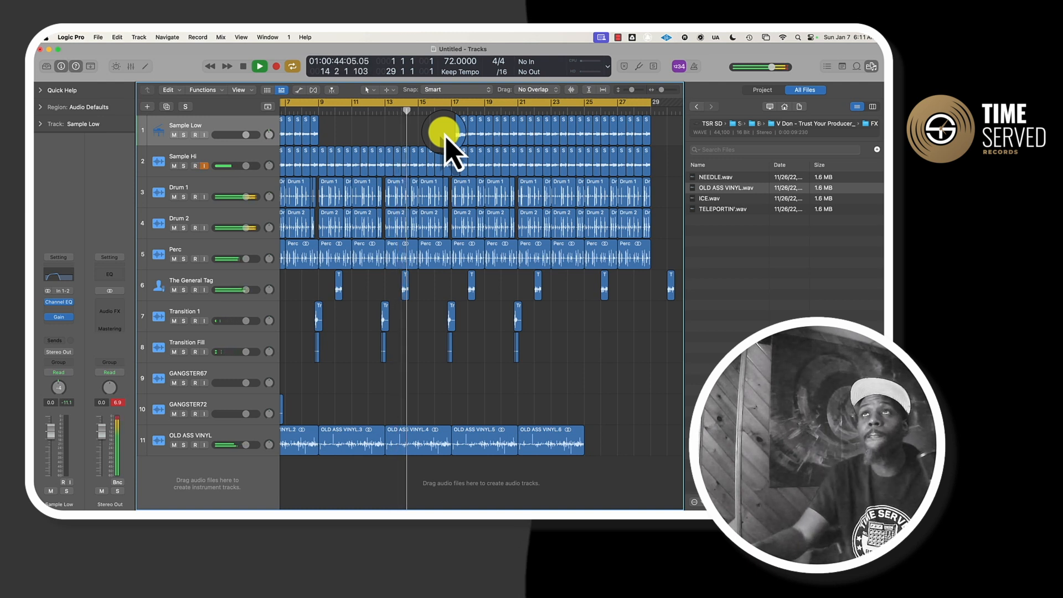
# Step: Stop playback and copy the eight Sample Low regions in bars 5 to 9 to bar 13
pyautogui.press('space')
pyautogui.hscroll(-3, 421, 141)
pyautogui.hscroll(-2, 389, 142)
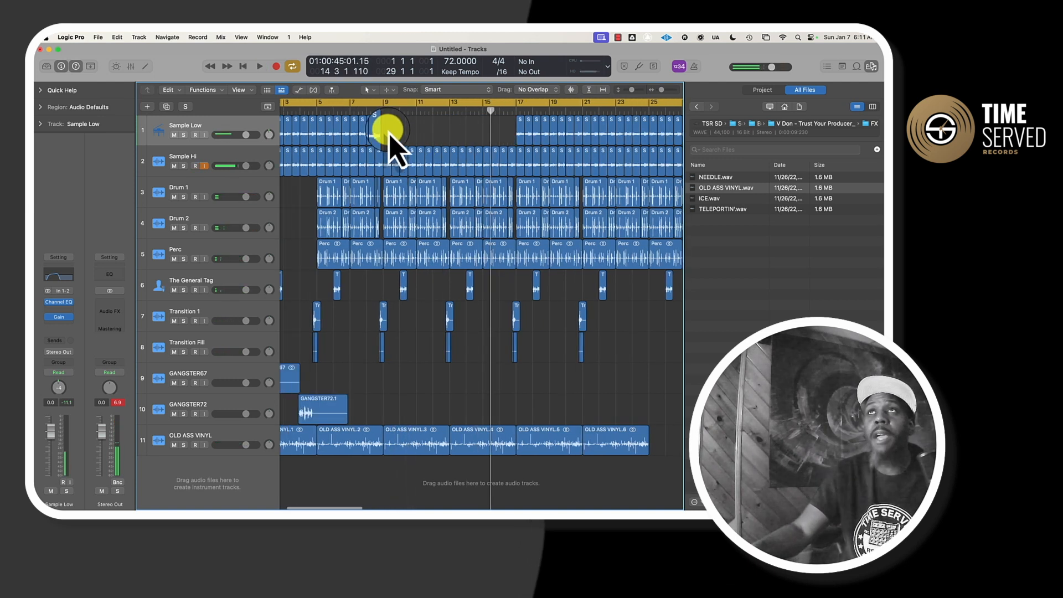
pyautogui.hscroll(1, 410, 133)
pyautogui.moveTo(415, 130); pyautogui.dragTo(361, 129)
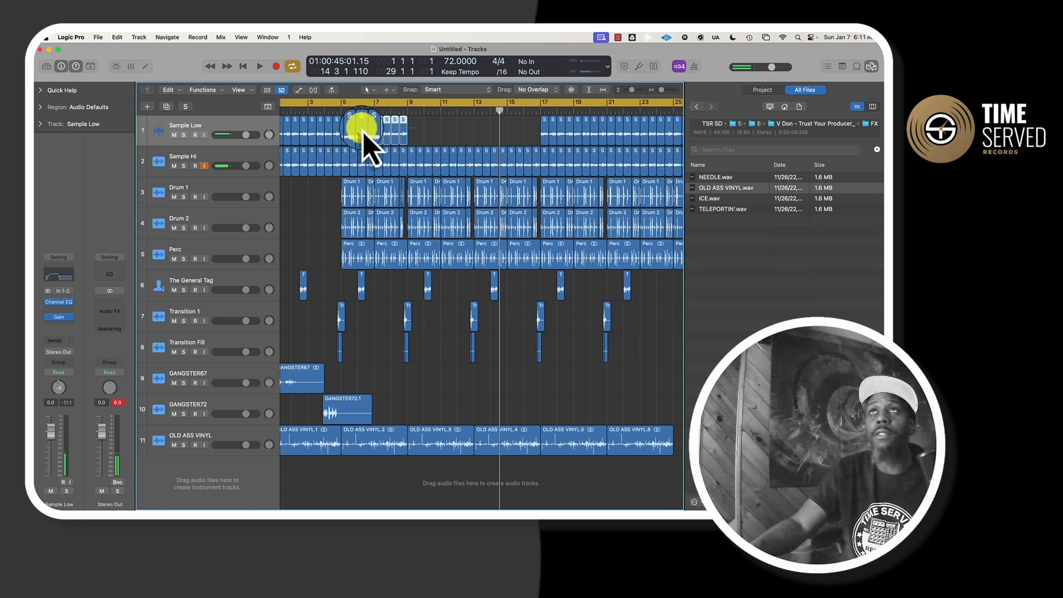
pyautogui.hscroll(3, 417, 128)
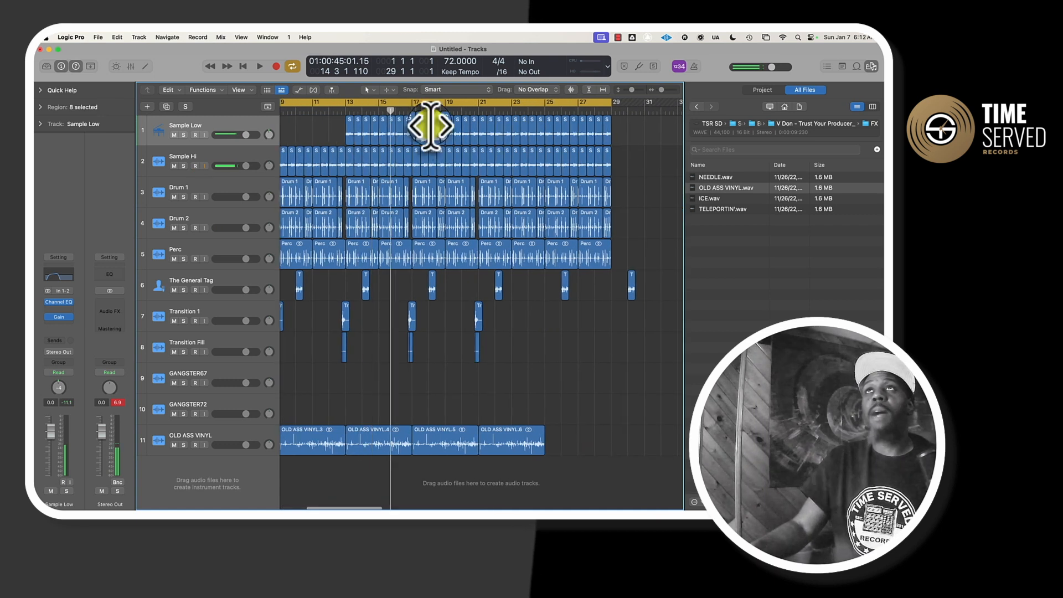
# Step: Delete the Sample Low regions between bars 17 and 21 and the last region before bar 25
pyautogui.hscroll(-2, 431, 128)
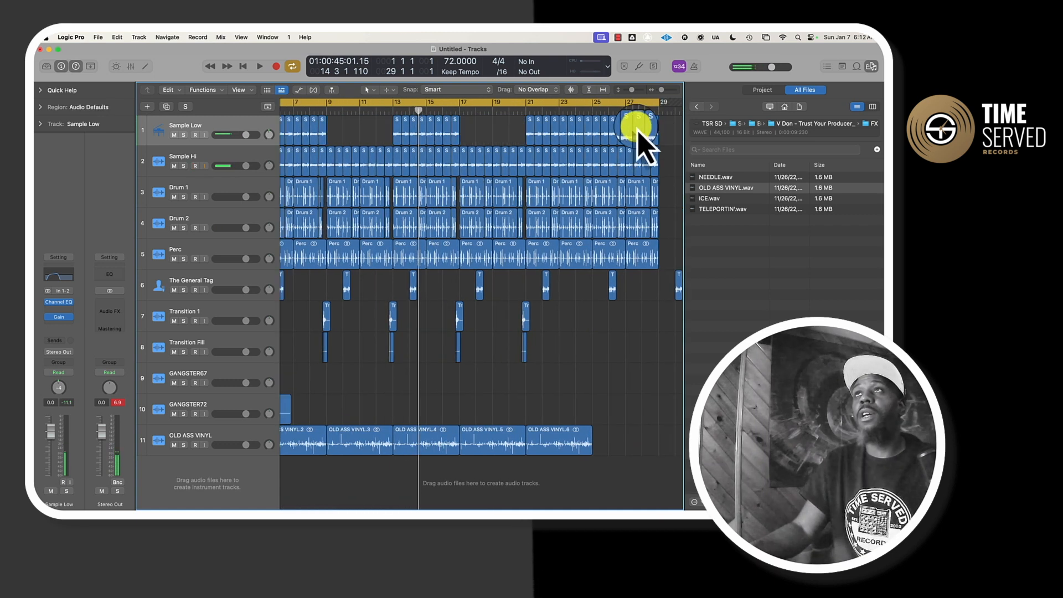
pyautogui.hscroll(1, 608, 128)
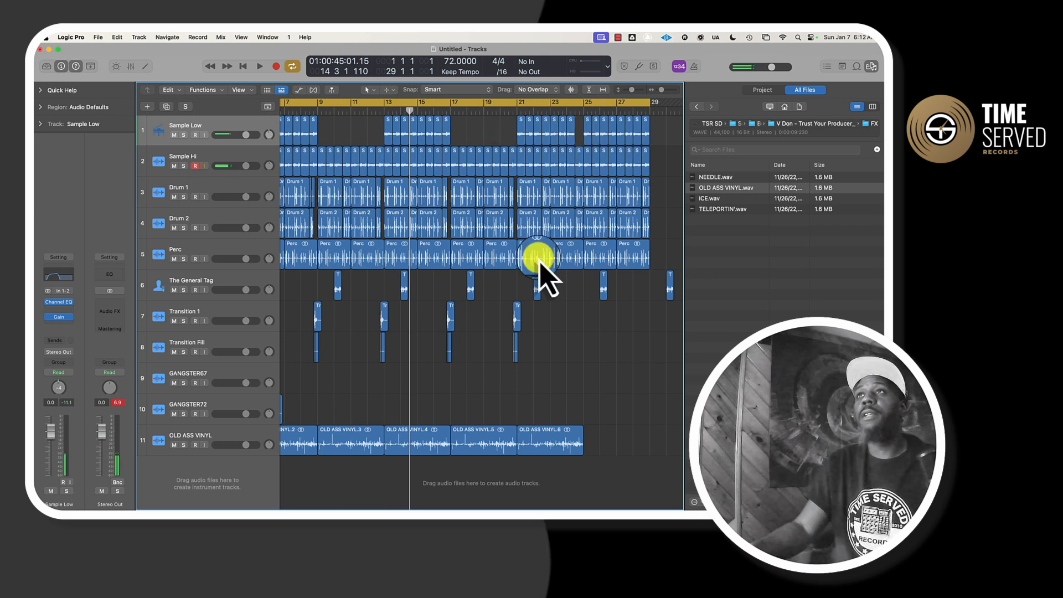
# Step: Copy the Transition 1 and Transition Fill regions to bars 25 and 29, and play the arrangement from the beginning
pyautogui.moveTo(533, 353); pyautogui.dragTo(669, 337)
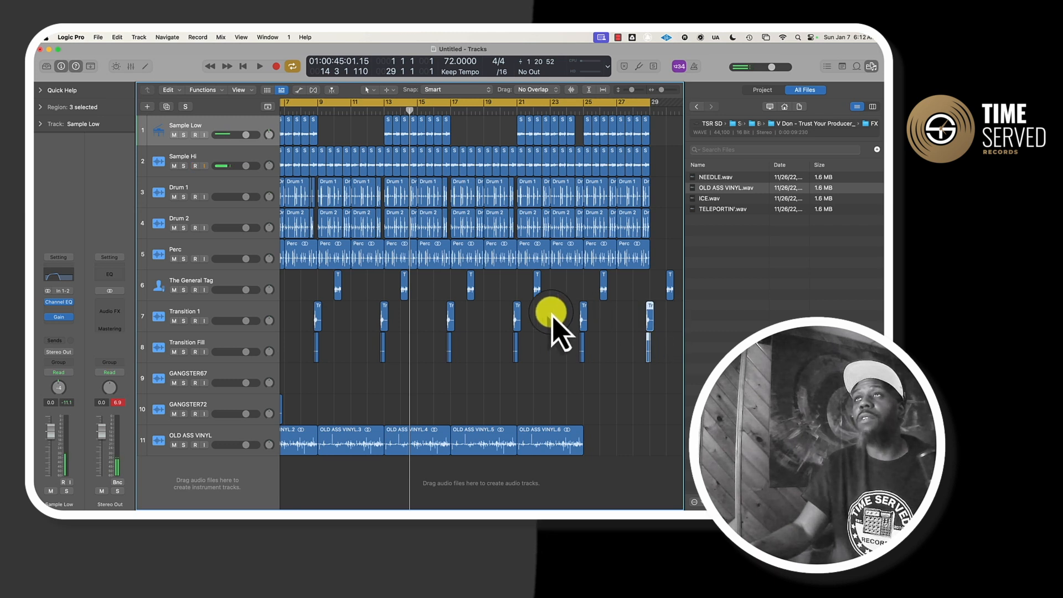
pyautogui.hscroll(-5, 493, 164)
pyautogui.press('Return')
pyautogui.press('space')
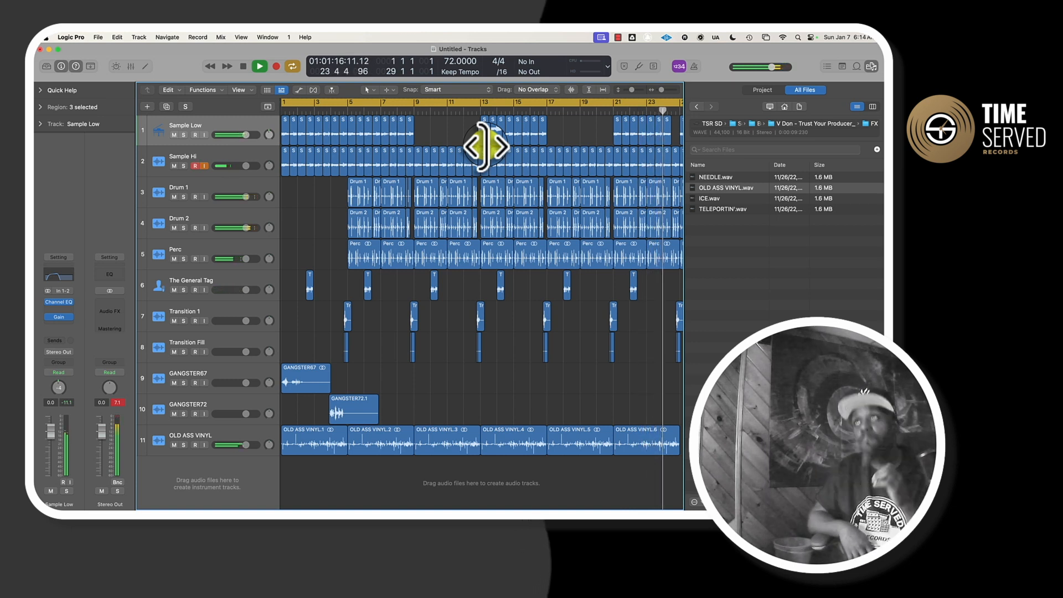
# Step: Shorten the cycle range so it ends at bar 25, and stop playback
pyautogui.hscroll(5, 483, 147)
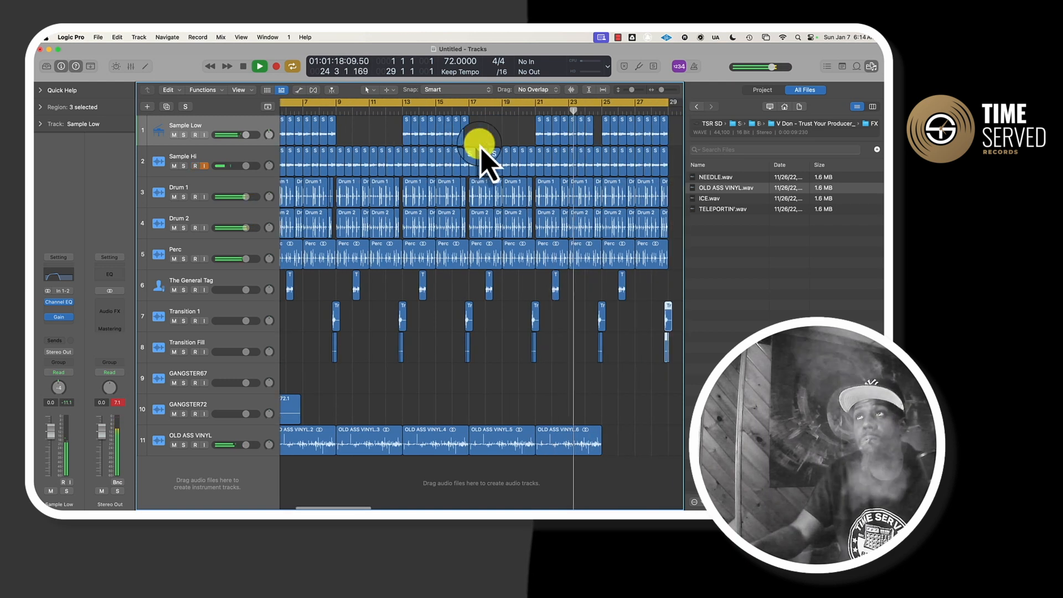
pyautogui.moveTo(628, 103); pyautogui.dragTo(562, 106)
pyautogui.press('space')
pyautogui.hscroll(-5, 562, 107)
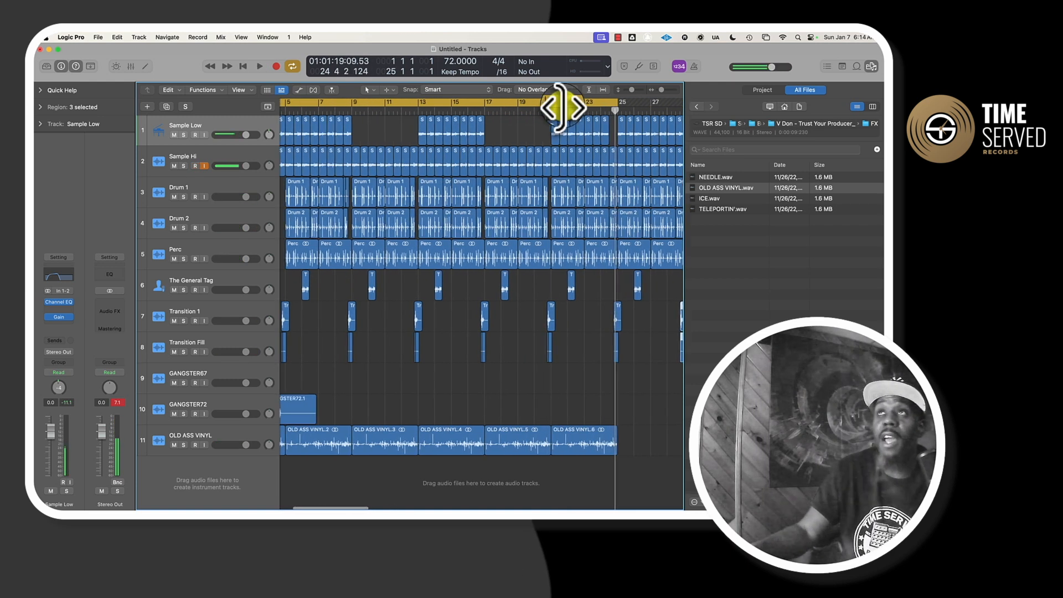